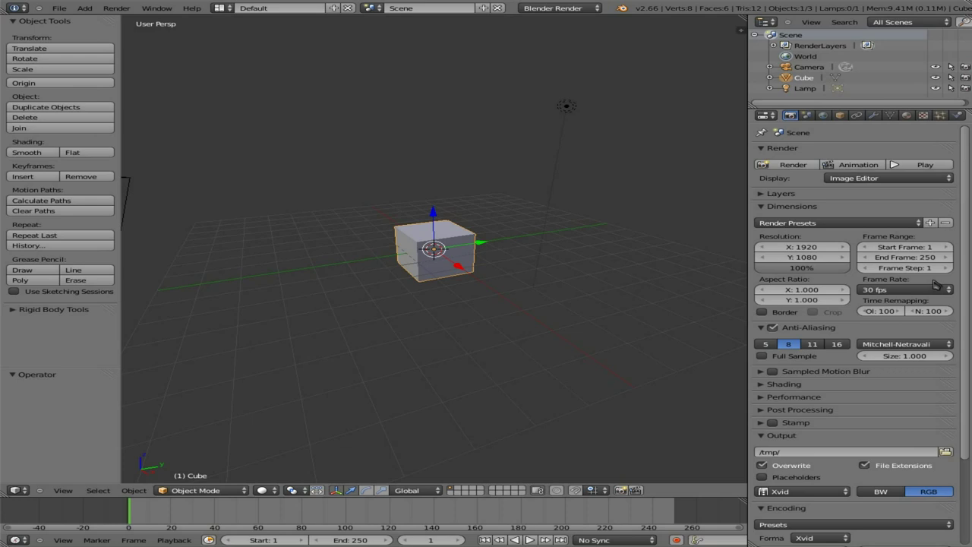
Switch the screen layout to Compositing and enable Use Nodes in the node editor.
click(914, 293)
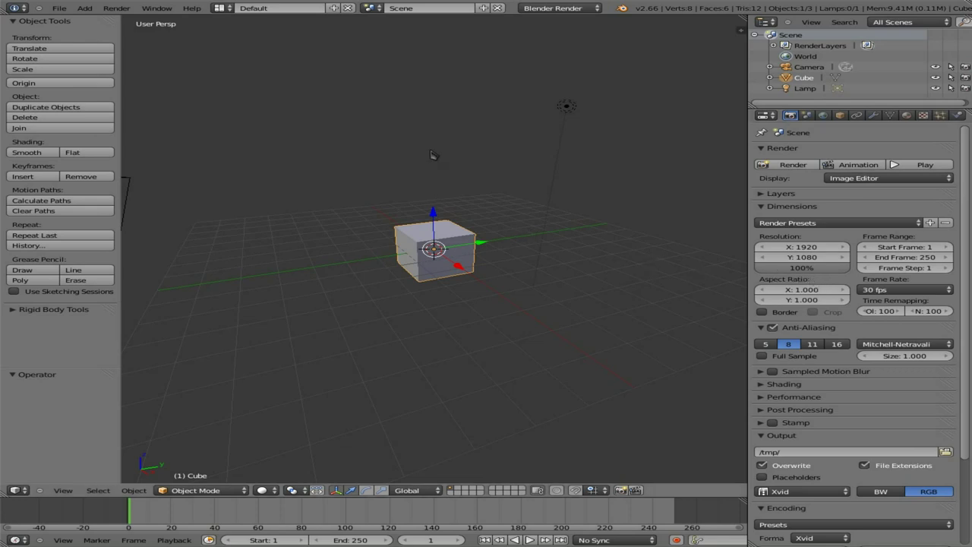
click(221, 8)
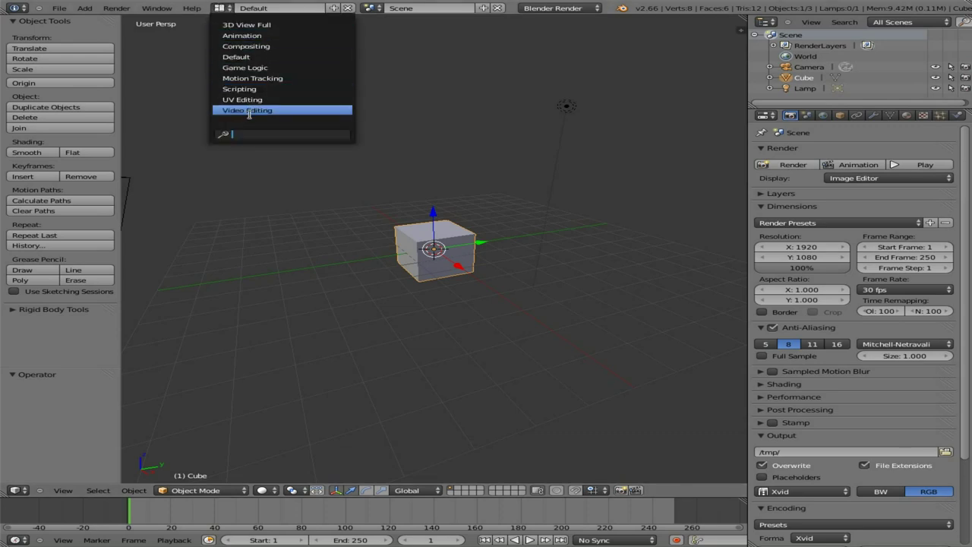
click(258, 46)
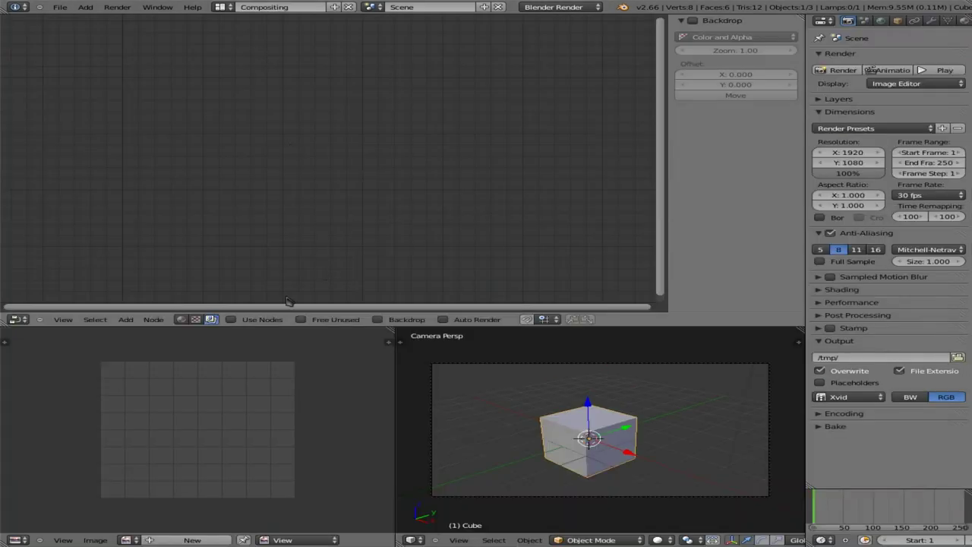
click(231, 320)
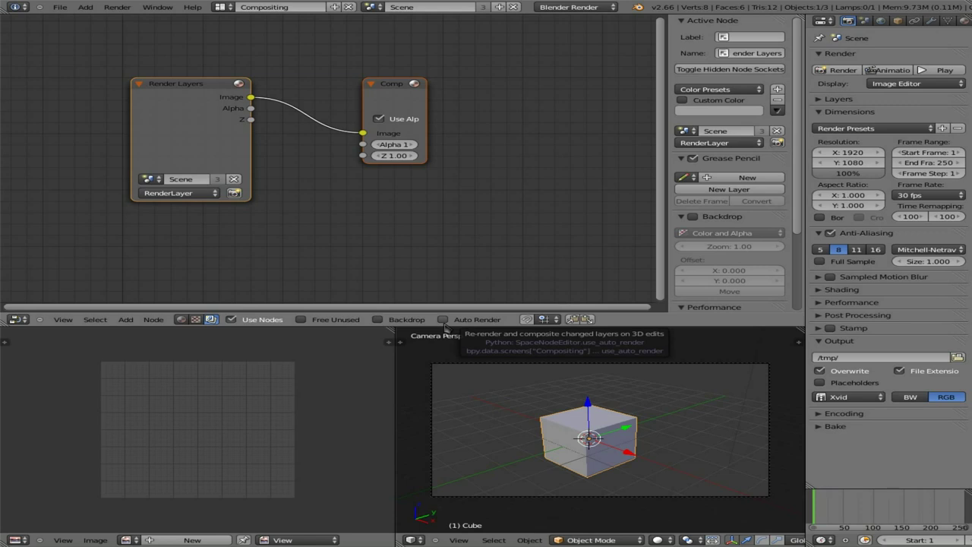
Spread the Render Layers and Composite nodes apart and turn on Backdrop and Auto Render.
click(196, 87)
drag(196, 86, 130, 67)
drag(394, 87, 667, 120)
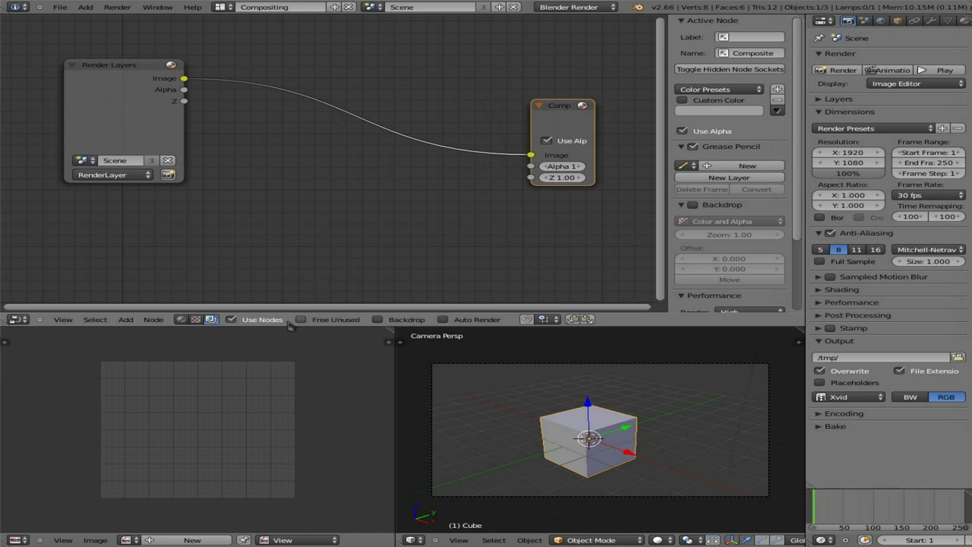
click(377, 319)
click(539, 321)
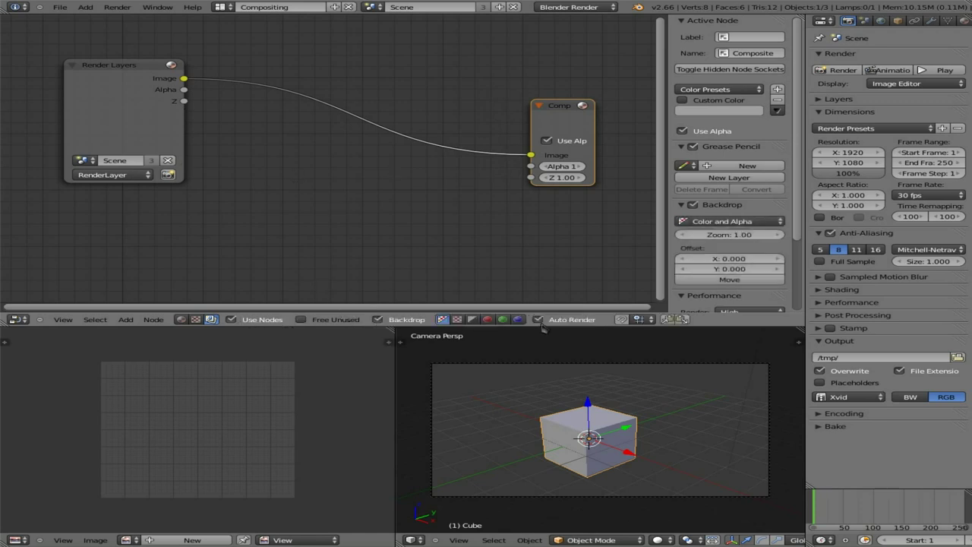
Delete the Render Layers node and add a Movie Clip input node in its place.
click(127, 122)
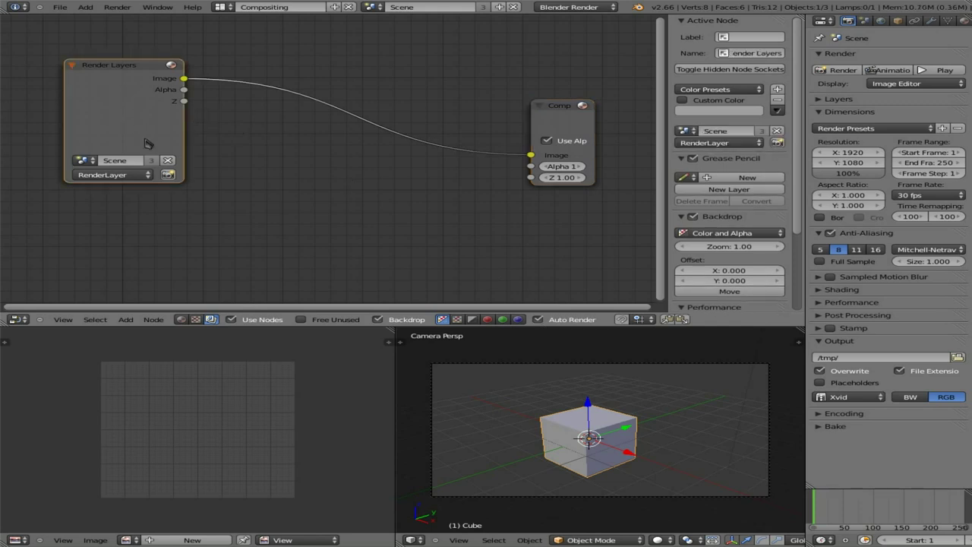
key(x)
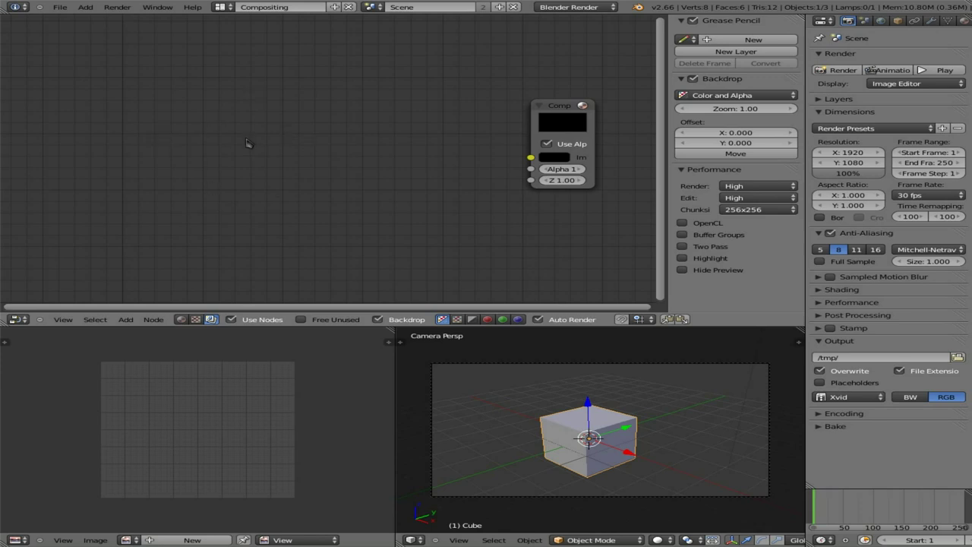
key(shift+a)
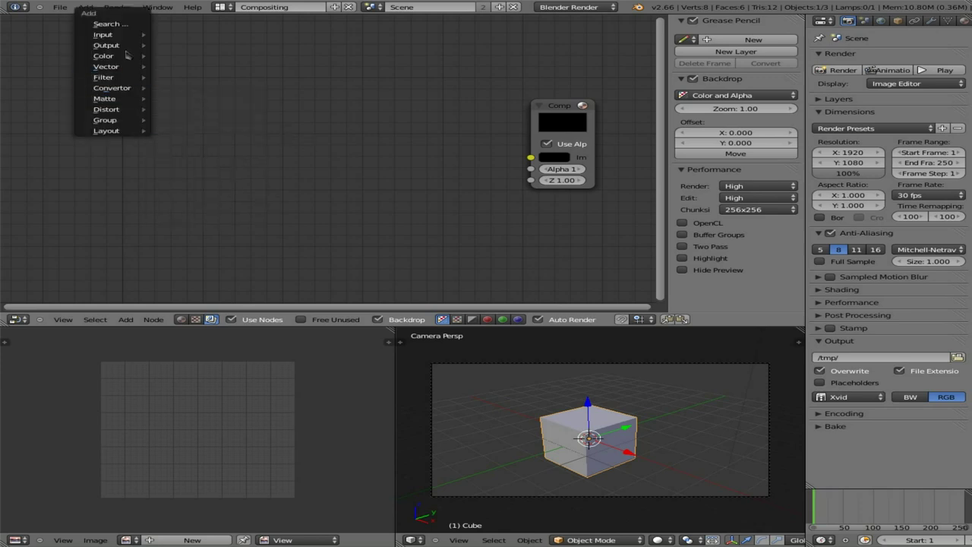
mouse_move(122, 37)
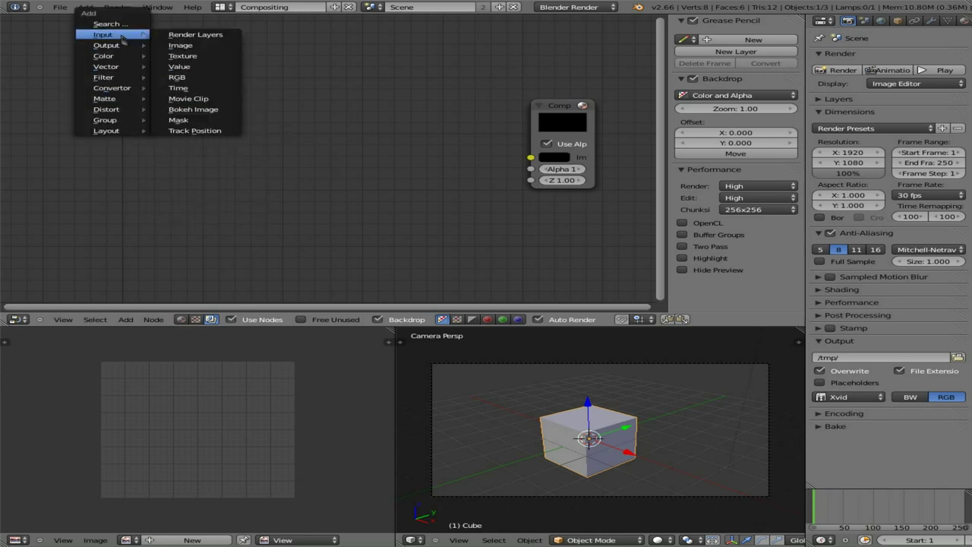
click(196, 102)
click(90, 60)
Load the green screen clip MVI_5749.MOV from the 100CANON folder into the Movie Clip node.
click(114, 189)
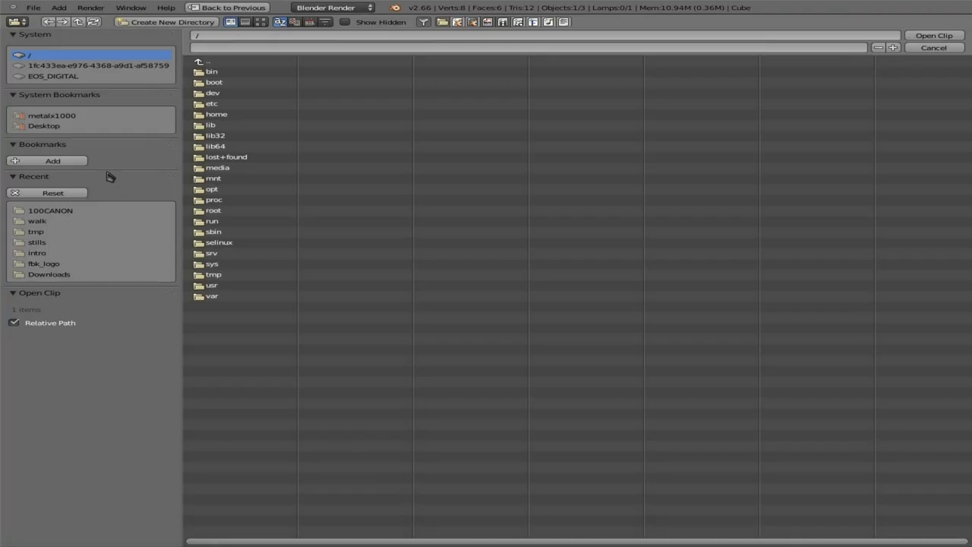
click(53, 213)
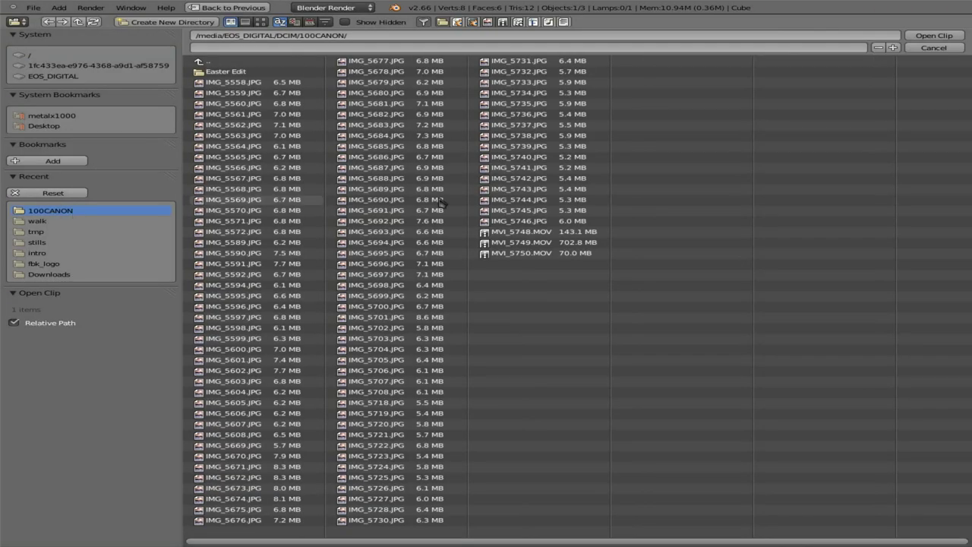
click(261, 22)
scroll(393, 162, down, 5)
scroll(393, 161, down, 10)
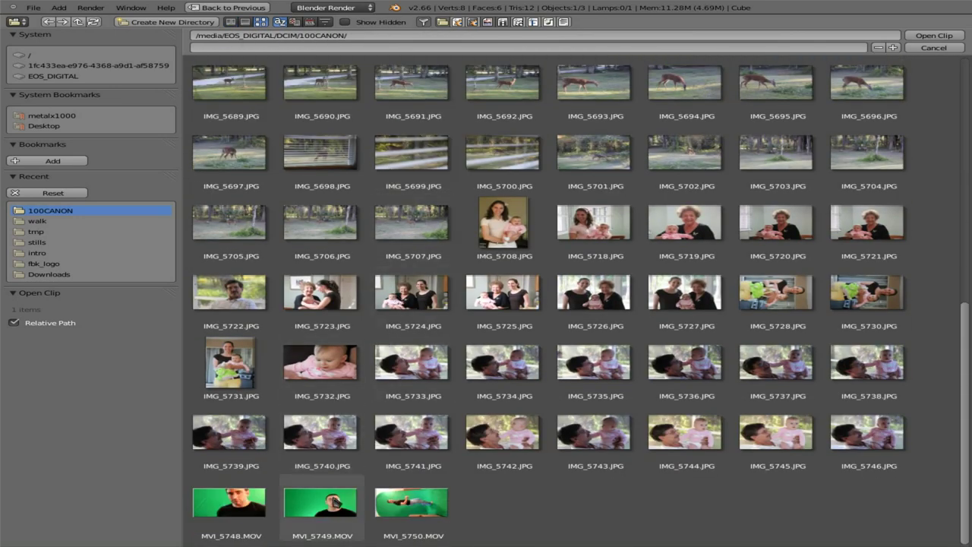
click(338, 502)
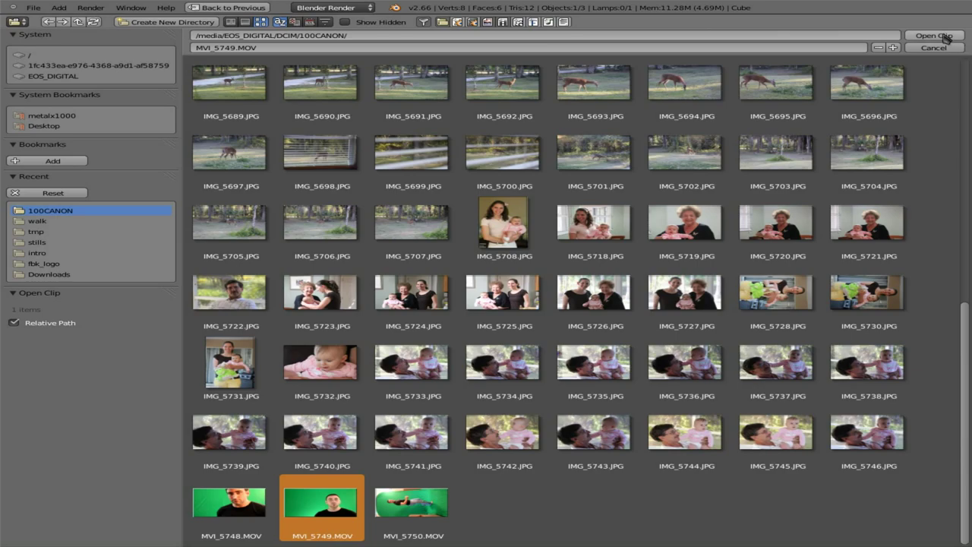
click(947, 37)
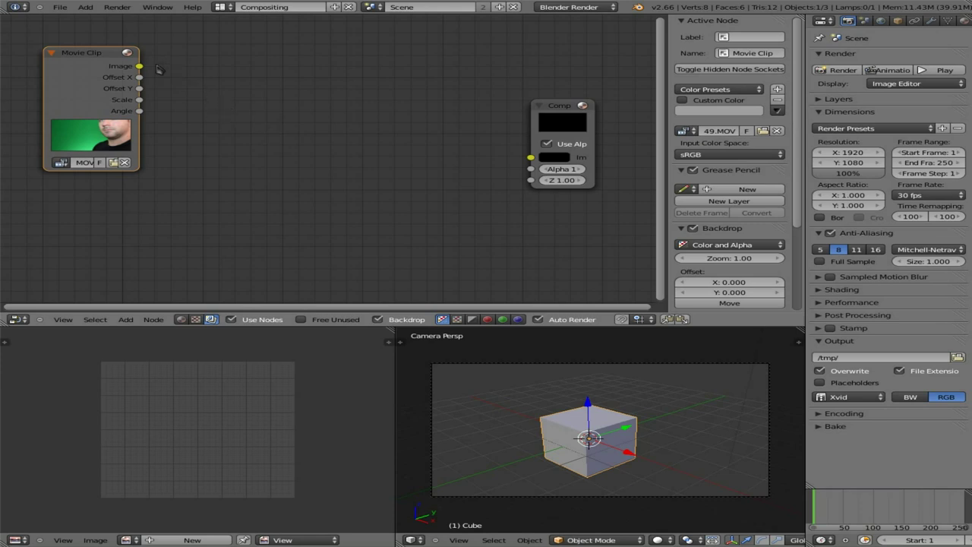
Connect the Movie Clip's Image output to the Composite node's Image input and render the current frame.
drag(139, 66, 530, 157)
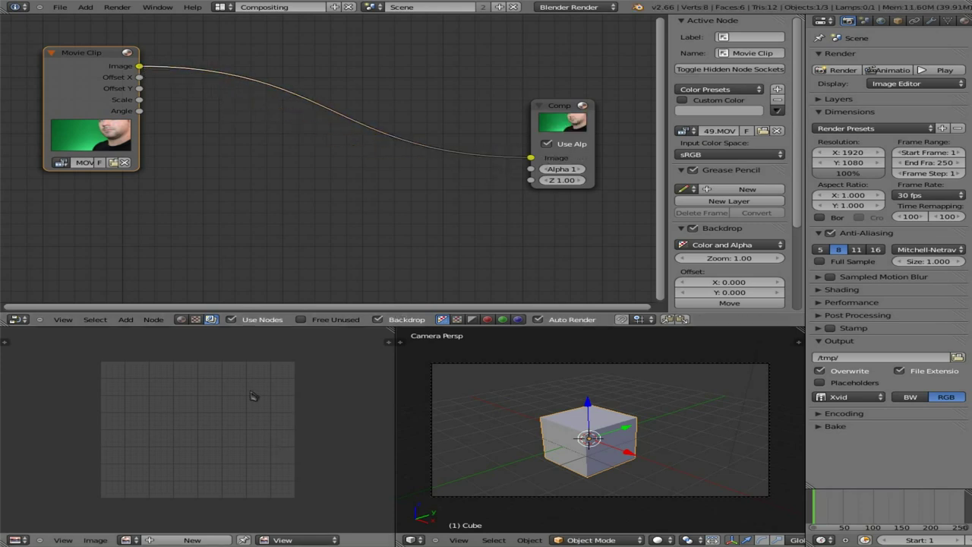
key(F12)
scroll(179, 407, down, 4)
scroll(179, 408, up, 1)
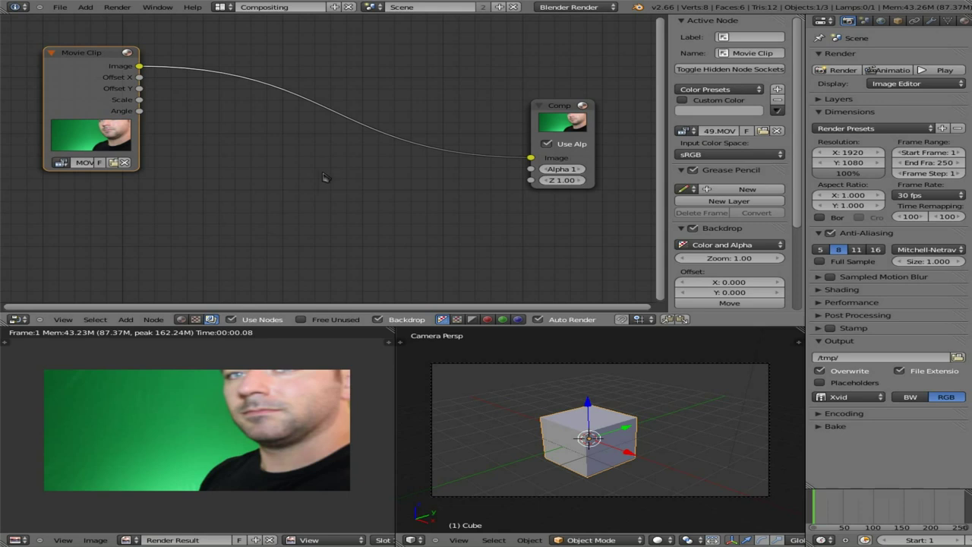
Add a Viewer output node below the Composite node and feed it the Movie Clip's Image output.
key(shift+a)
mouse_move(410, 161)
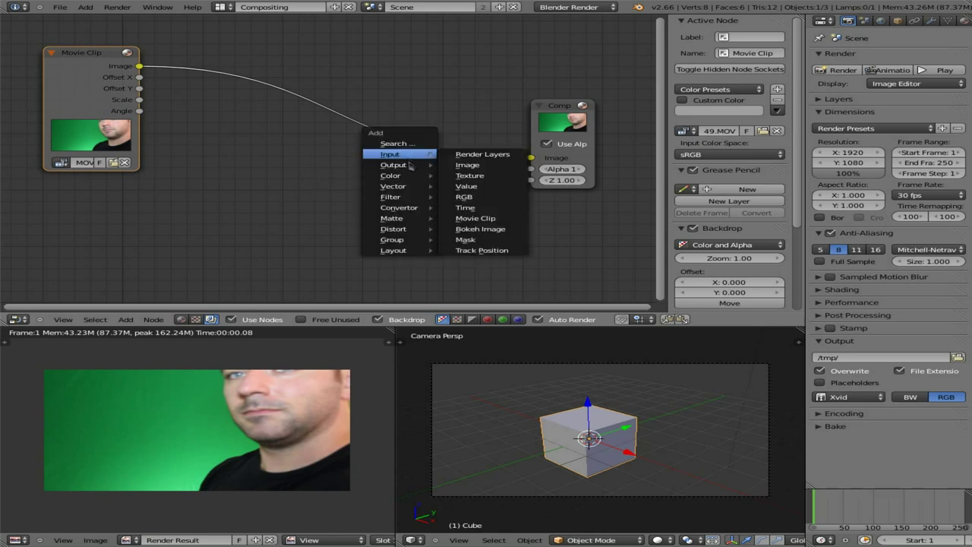
click(462, 176)
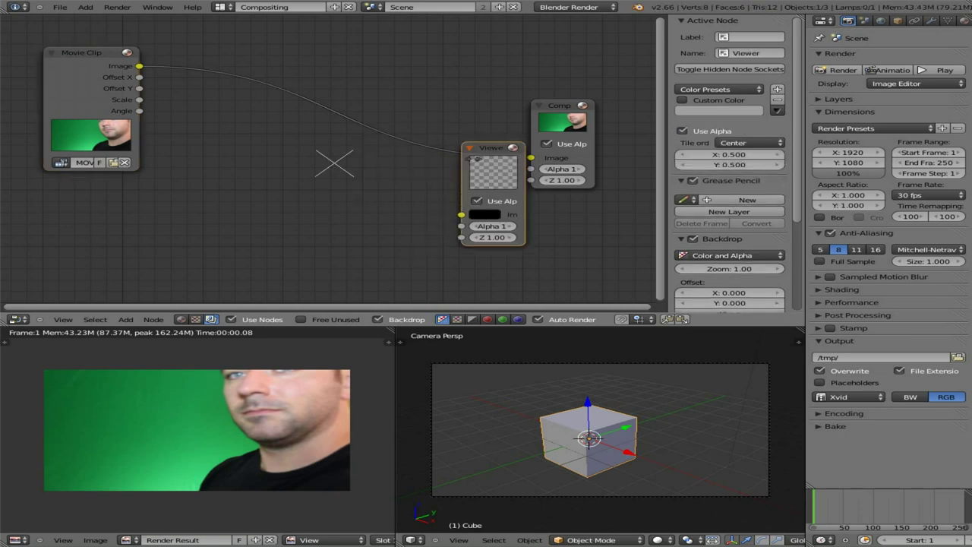
click(505, 215)
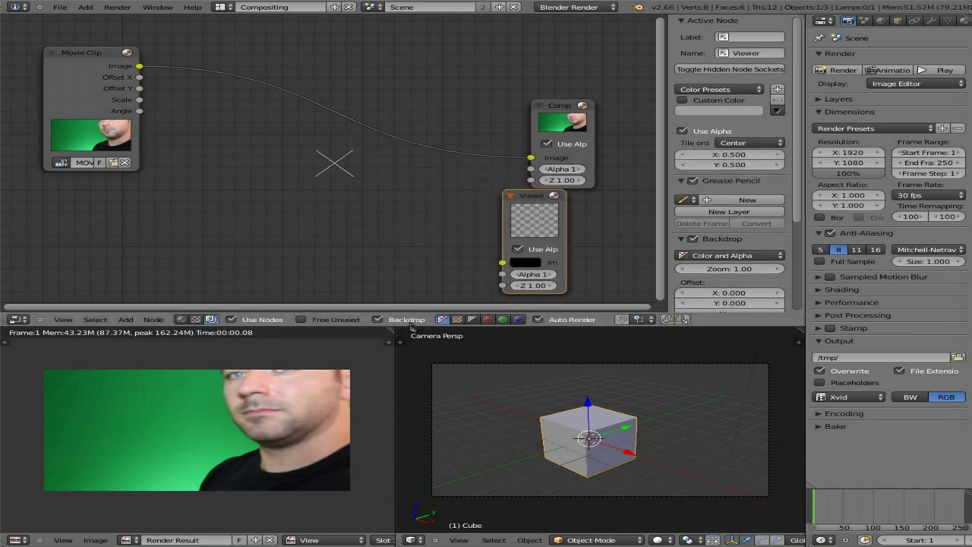
drag(140, 66, 502, 262)
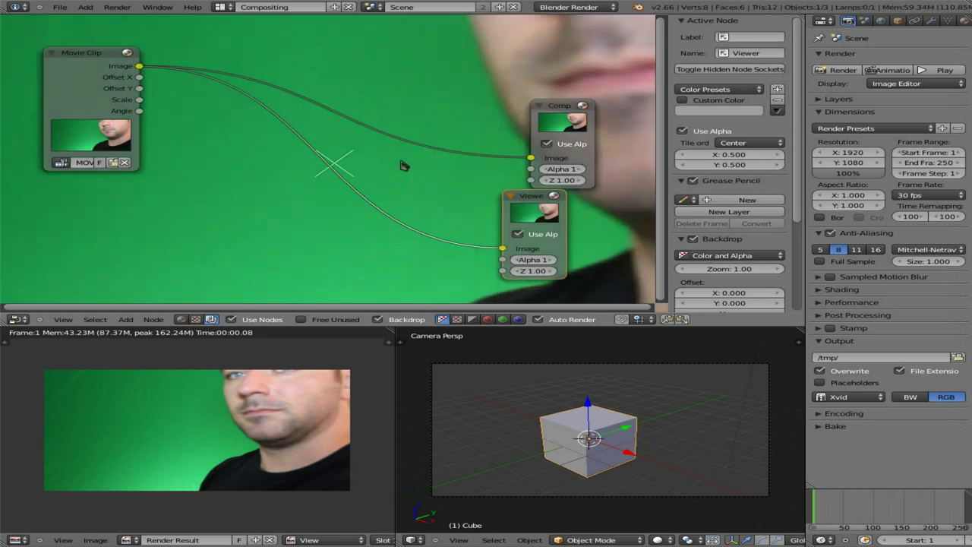
Reduce the backdrop zoom to about 0.33 so the whole frame fits in the node editor.
key(v)
key(v)
key(v)
key(v)
key(v)
key(v)
key(v)
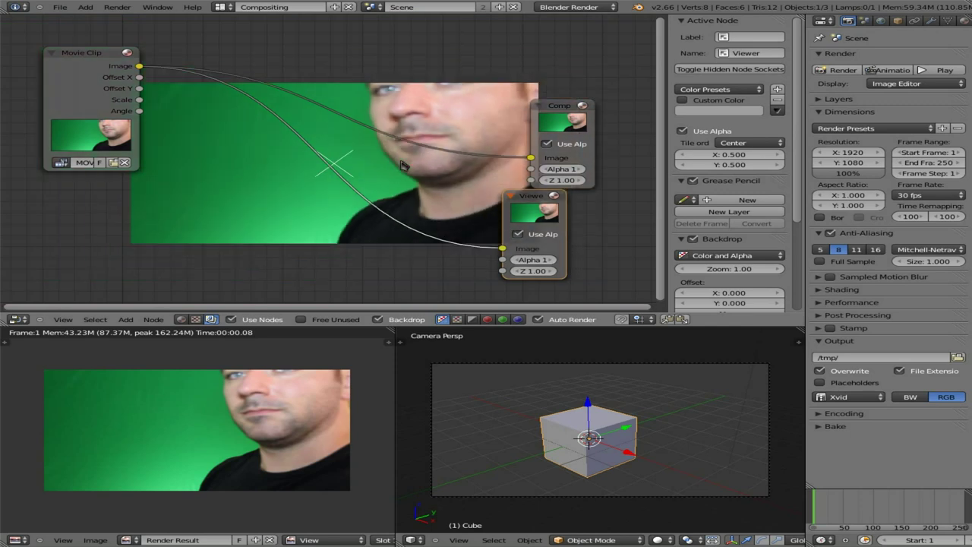
key(alt+v)
key(alt+v)
key(alt+v)
key(alt+v)
key(v)
key(v)
key(v)
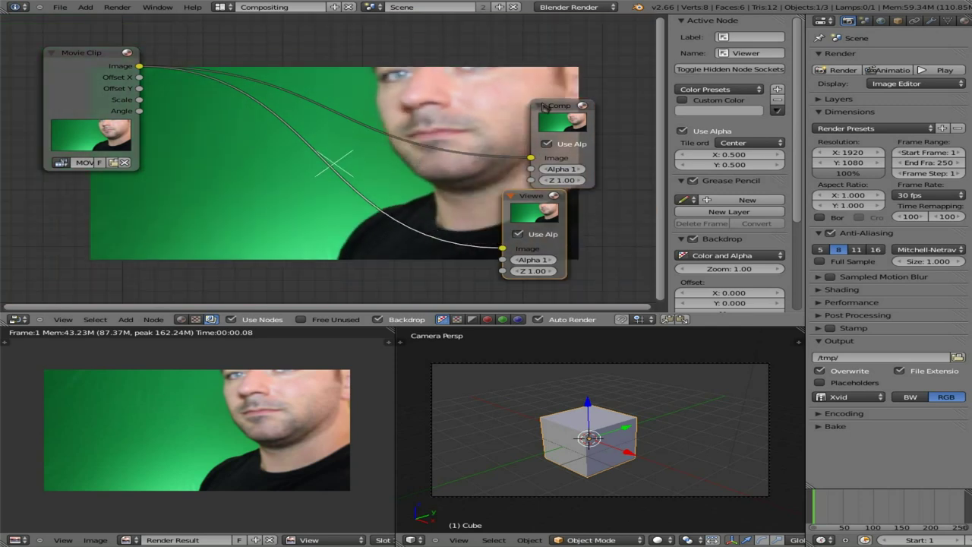
Move the Composite, Viewer and Movie Clip nodes outward to free space between them.
drag(547, 108, 579, 29)
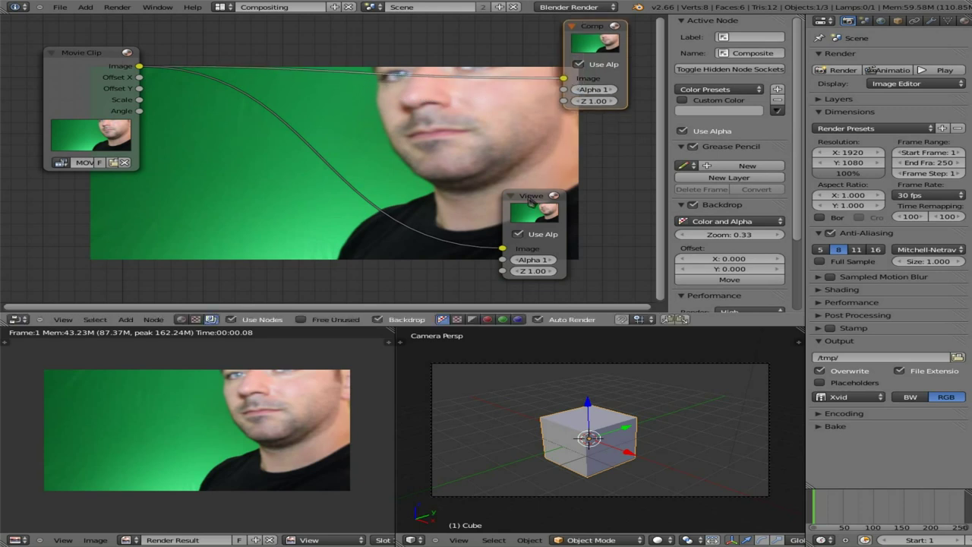
drag(536, 196, 603, 178)
drag(81, 56, 51, 54)
Add a Keying matte node on the link between the Movie Clip and Viewer nodes.
key(shift+a)
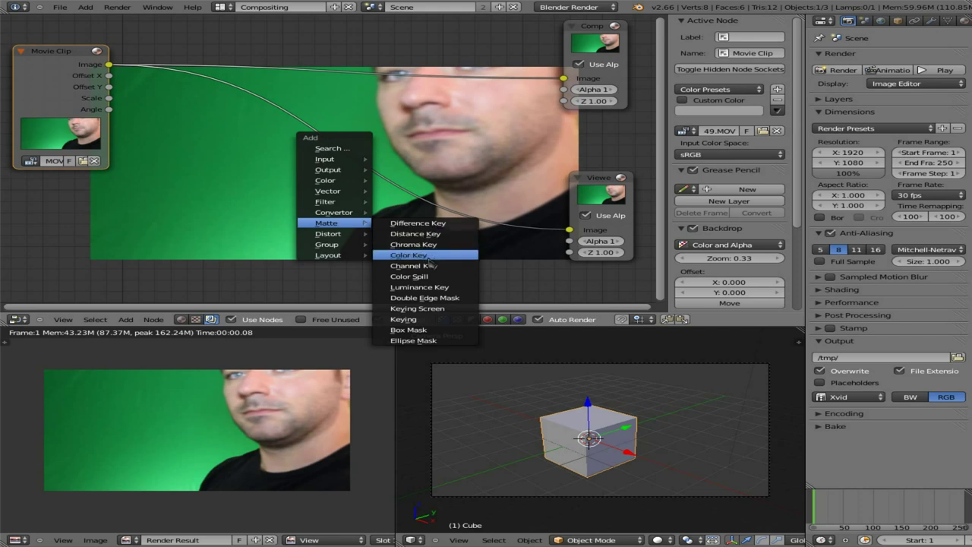
click(431, 319)
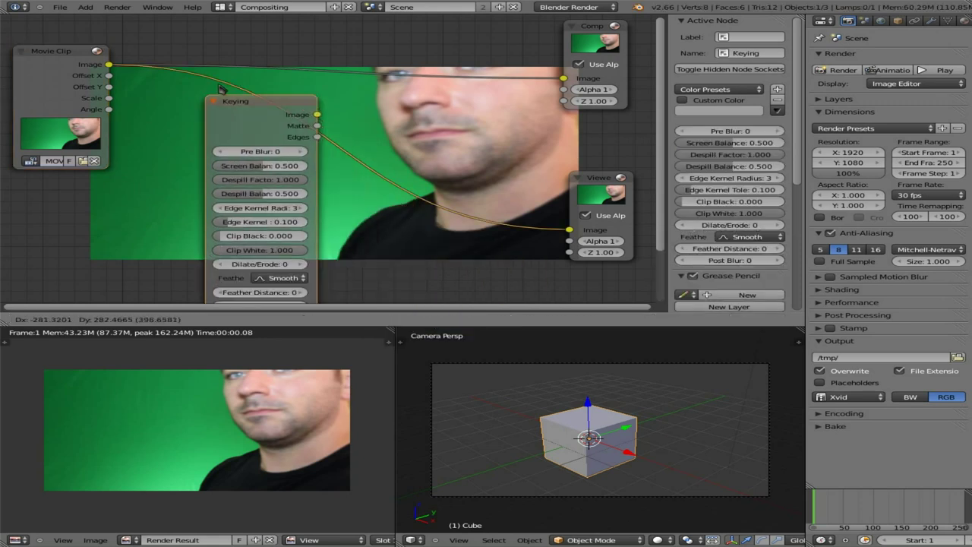
click(312, 118)
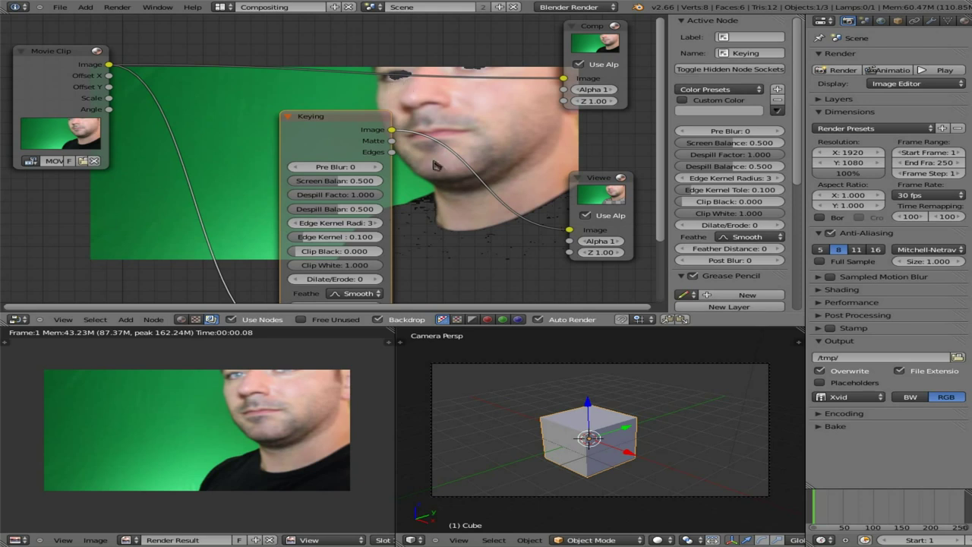
Move the Keying node up to reach its Key Color and sample that colour from the green backdrop.
drag(313, 123, 426, 54)
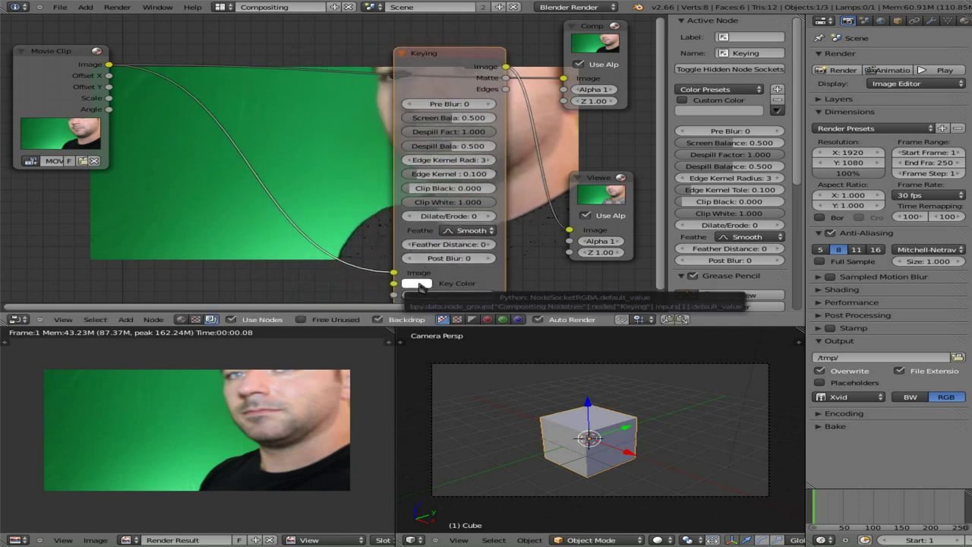
click(419, 287)
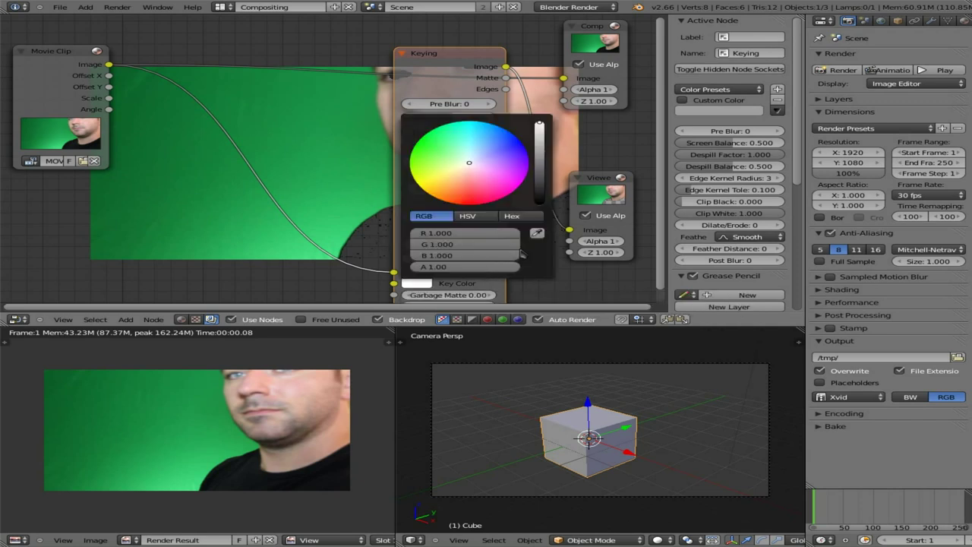
click(538, 236)
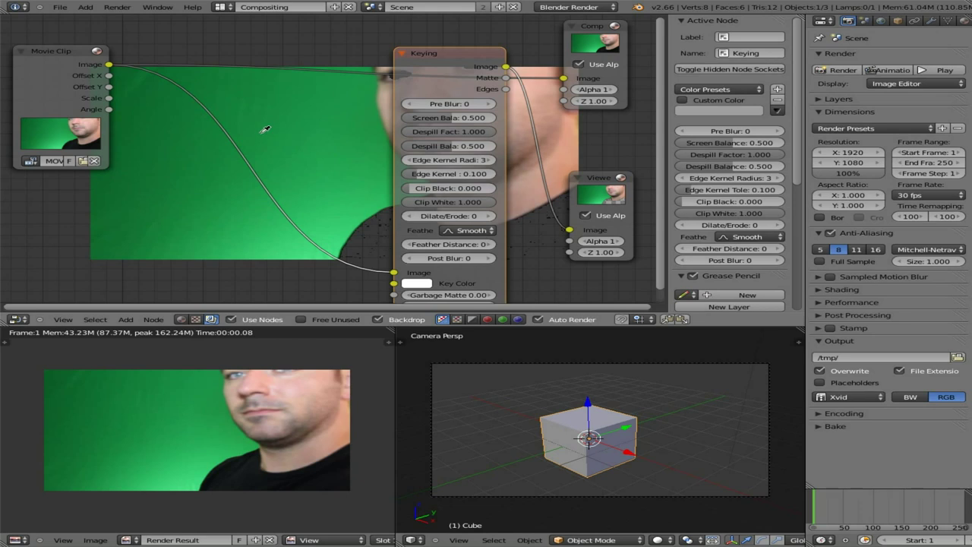
click(265, 130)
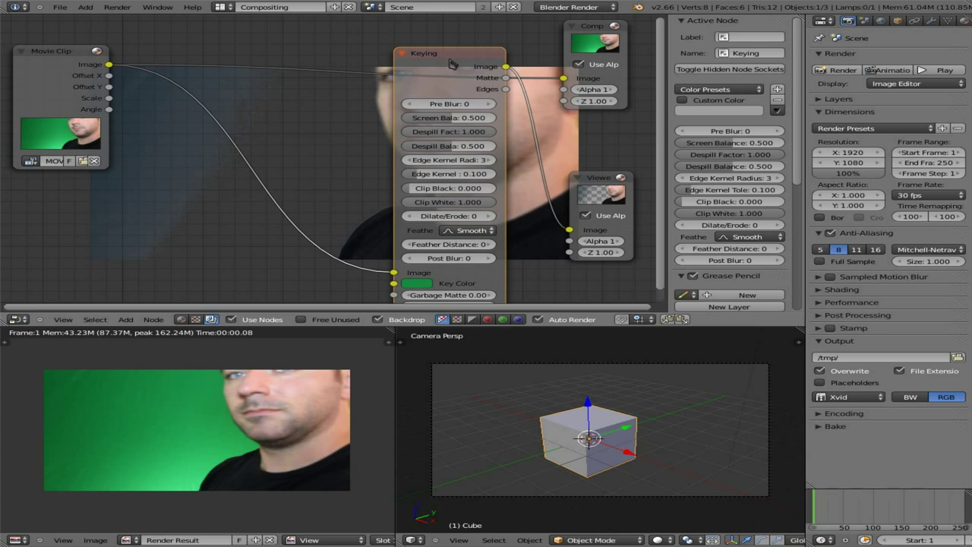
Reposition the Keying node midway between the Movie Clip and Viewer nodes and bring the whole node setup into view.
drag(449, 63, 313, 101)
middle_drag(536, 147, 590, 149)
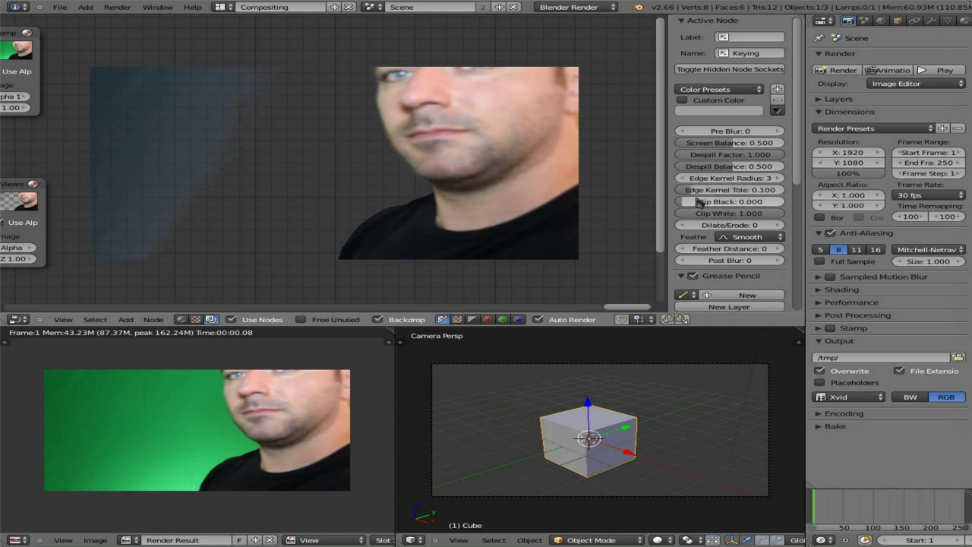
middle_drag(344, 244, 55, 33)
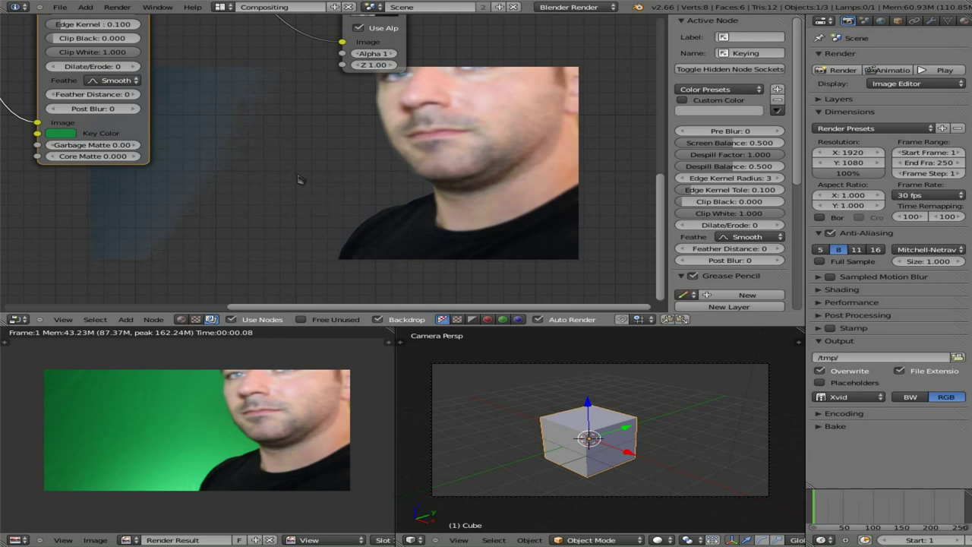
scroll(298, 179, down, 5)
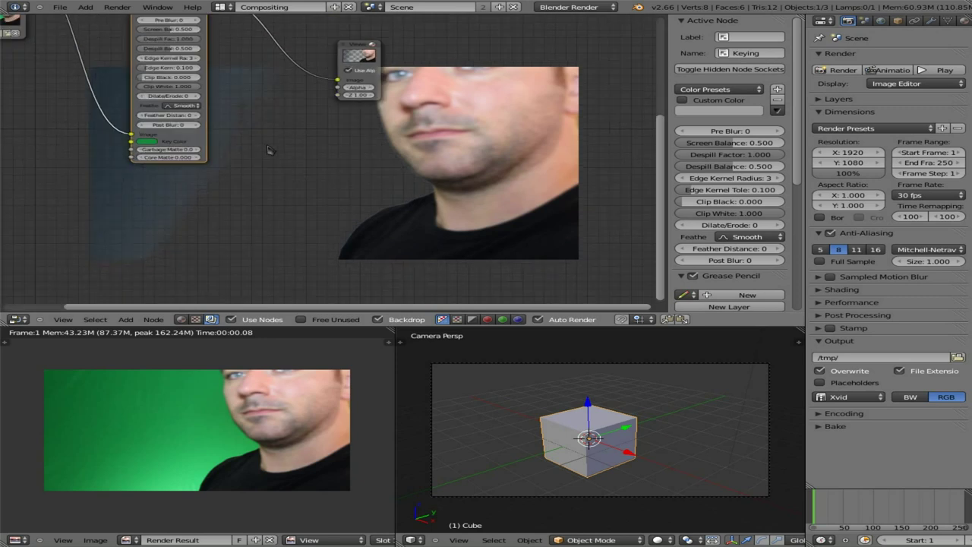
scroll(298, 175, up, 2)
middle_drag(538, 195, 304, 206)
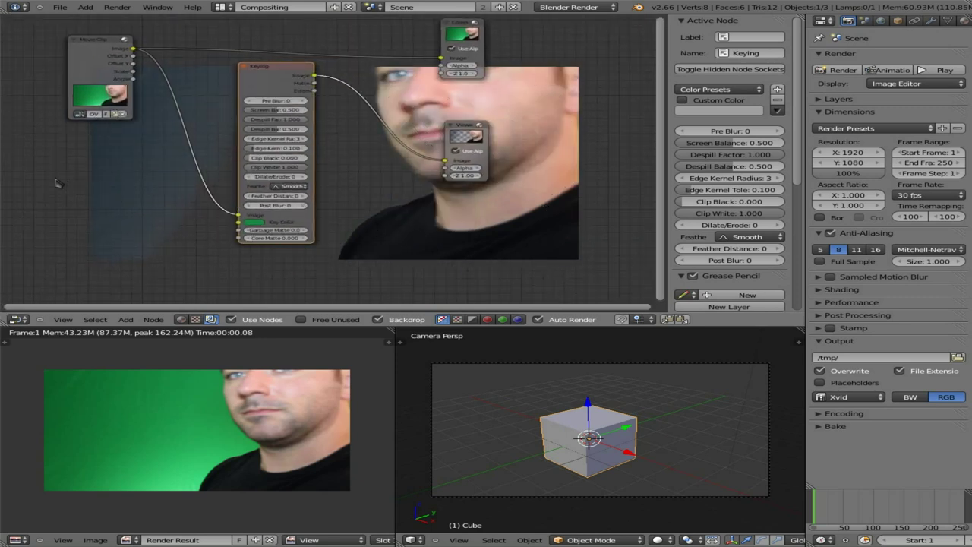
Add an Image input node near the Movie Clip node.
key(shift+a)
mouse_move(54, 180)
mouse_move(48, 117)
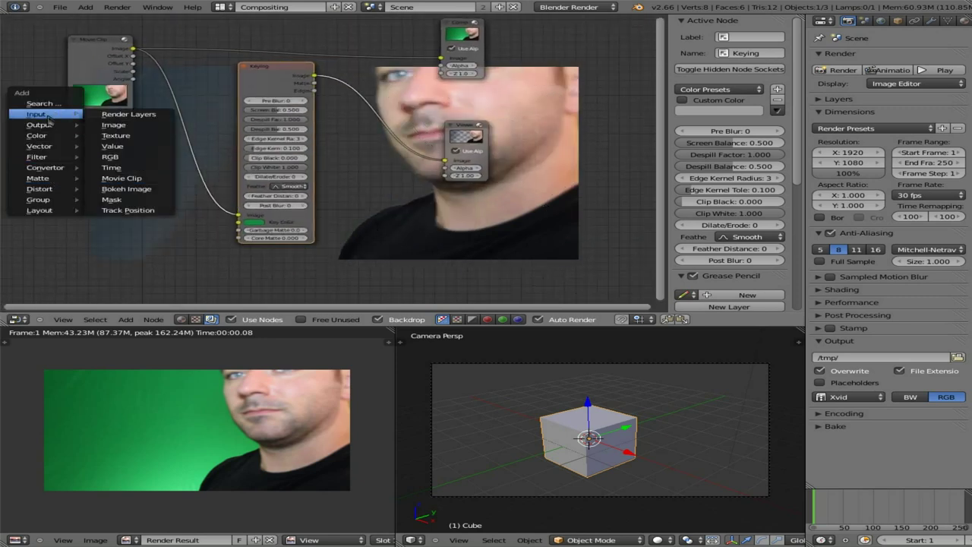
click(126, 126)
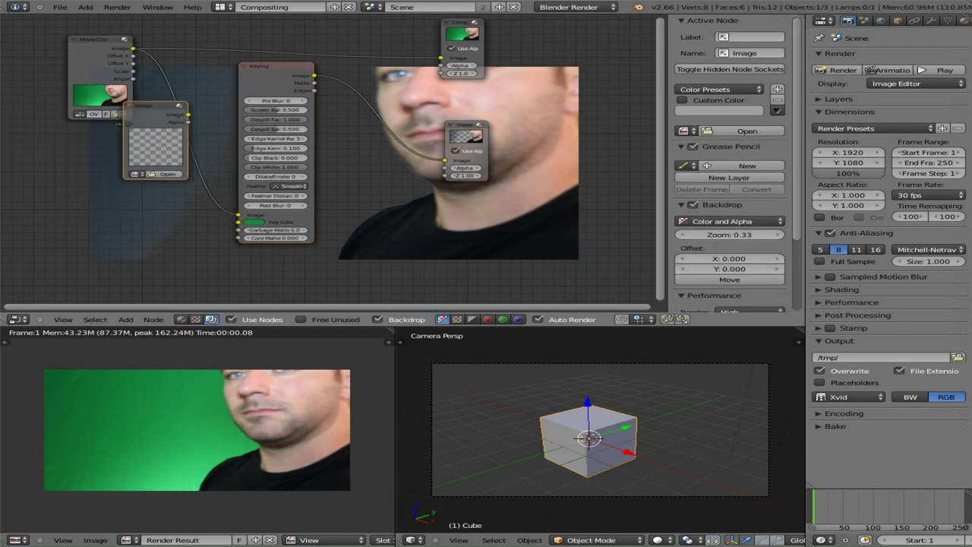
Load the deer photo IMG_5693.JPG from the 100CANON folder into the Image node, browsing the files as thumbnails.
click(167, 175)
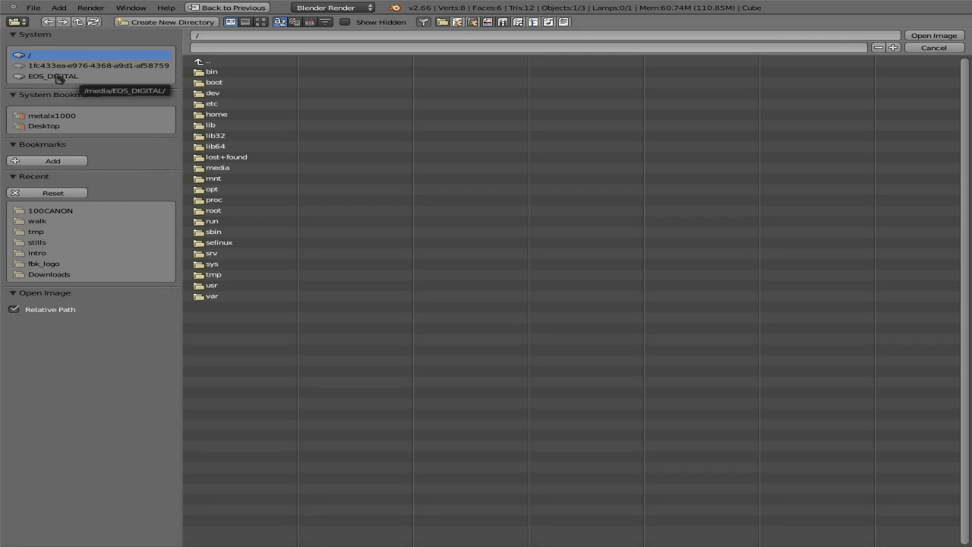
click(45, 212)
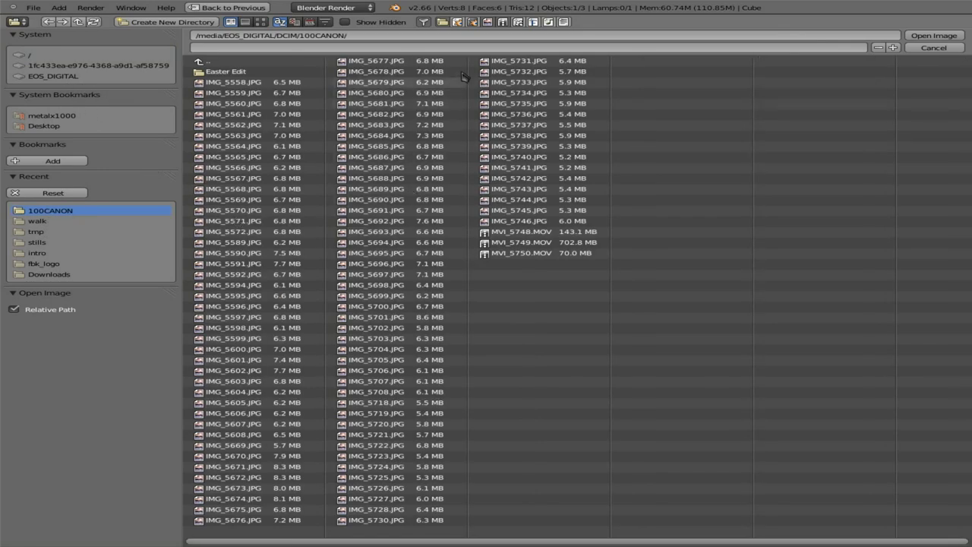
click(261, 22)
scroll(459, 172, down, 3)
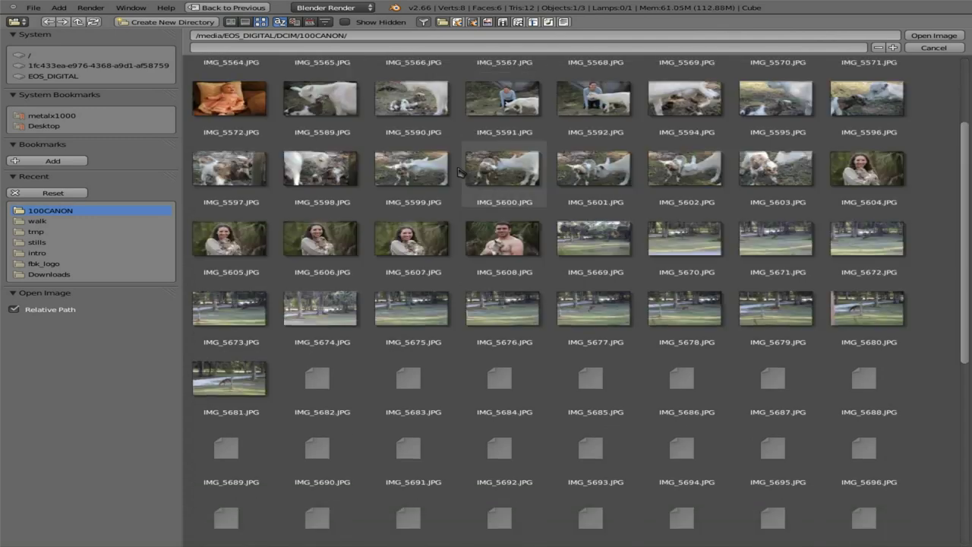
scroll(460, 172, down, 5)
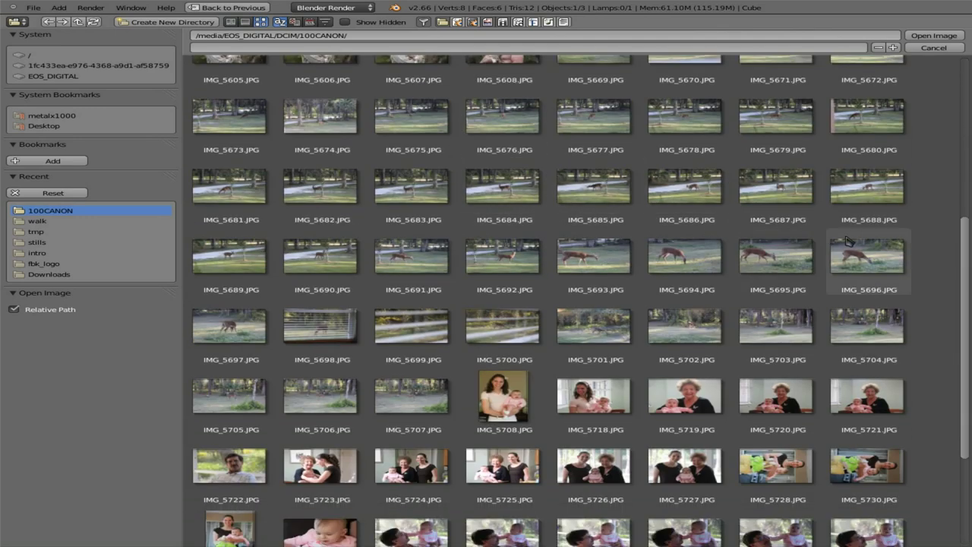
click(593, 265)
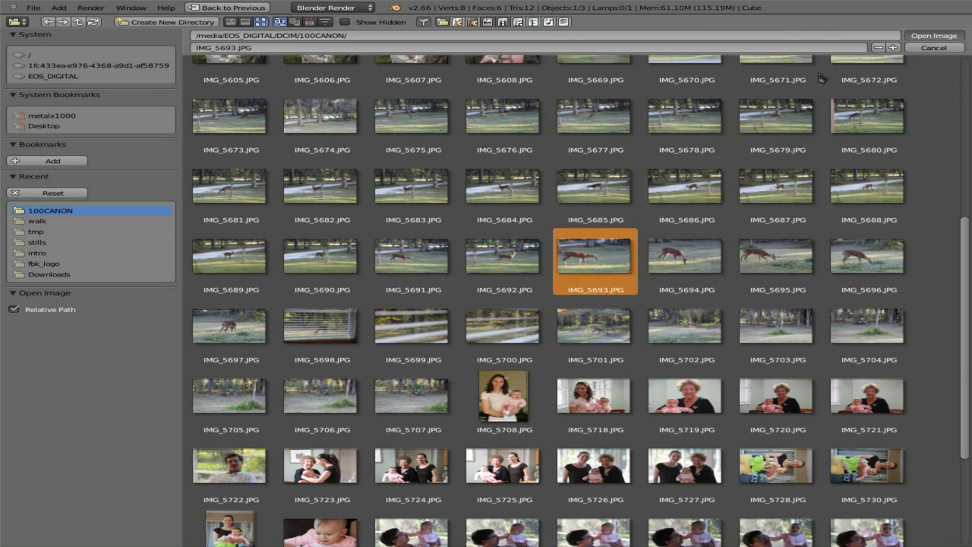
key(Return)
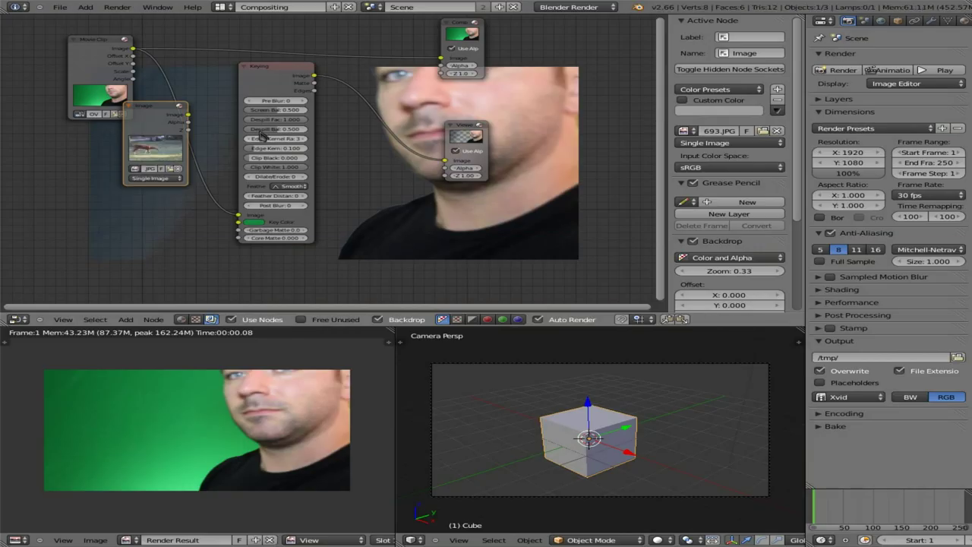
Link the Image node's output to the Composite node and move the Image node outward to free space beside it.
drag(168, 114, 441, 59)
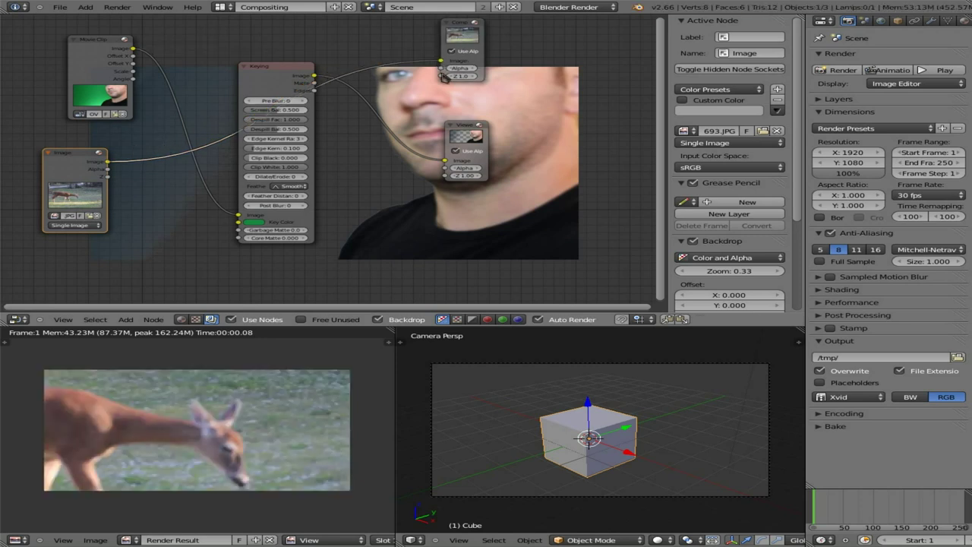
scroll(456, 68, up, 1)
middle_drag(141, 264, 209, 236)
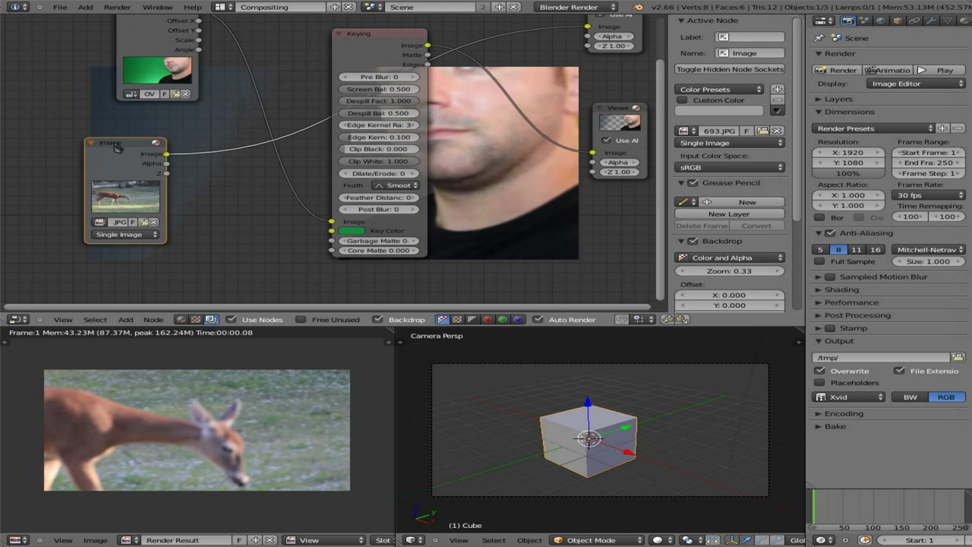
drag(116, 148, 86, 149)
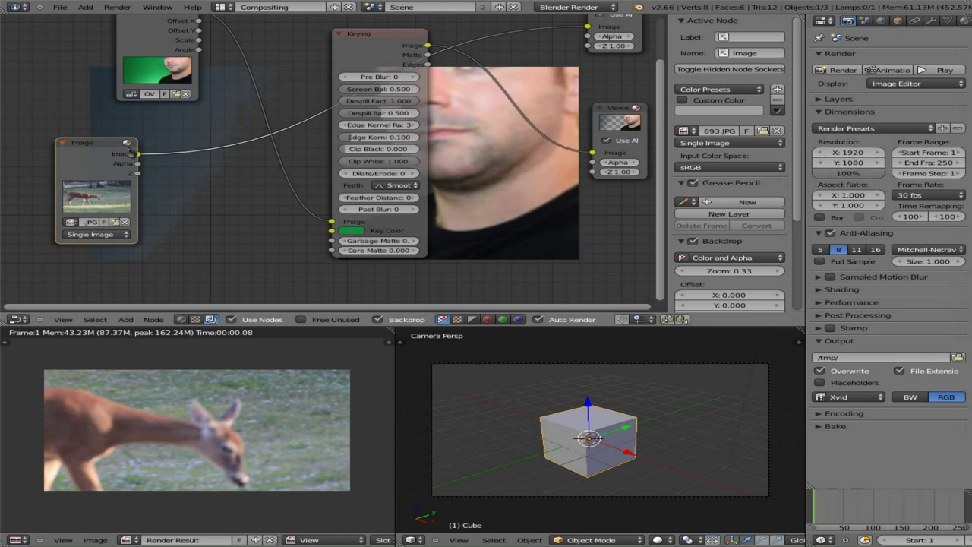
drag(80, 143, 57, 144)
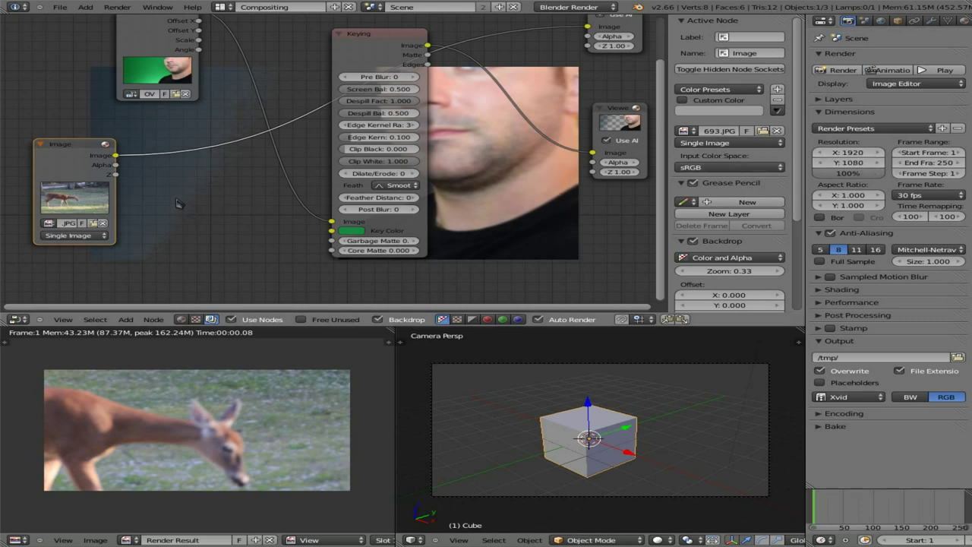
Insert a Scale node on the link between the Image and Composite nodes and set its space to Render Size.
key(shift+a)
mouse_move(176, 200)
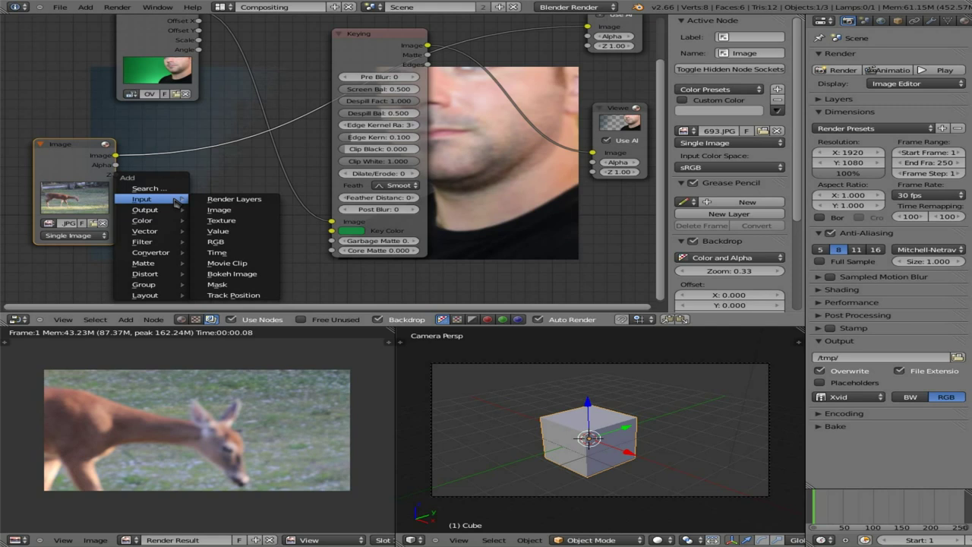
mouse_move(168, 273)
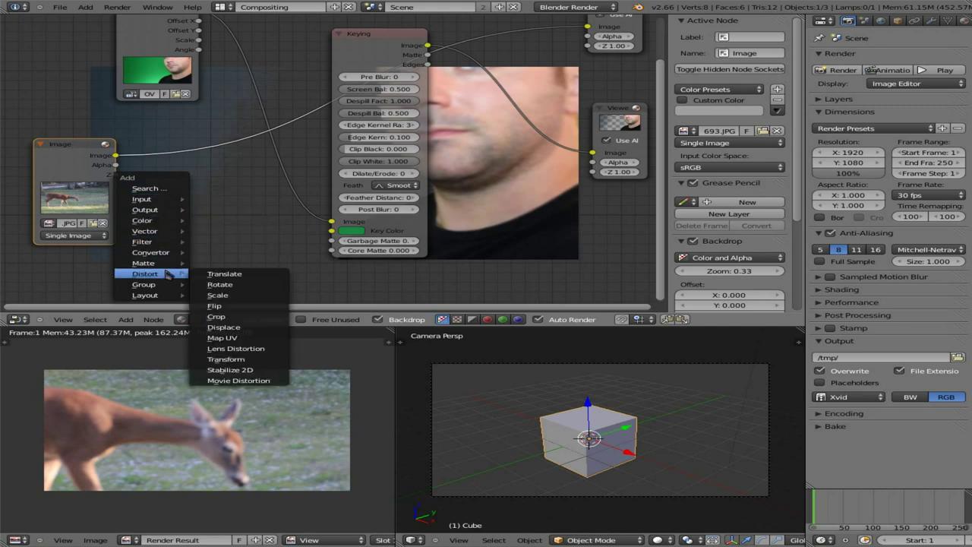
click(224, 295)
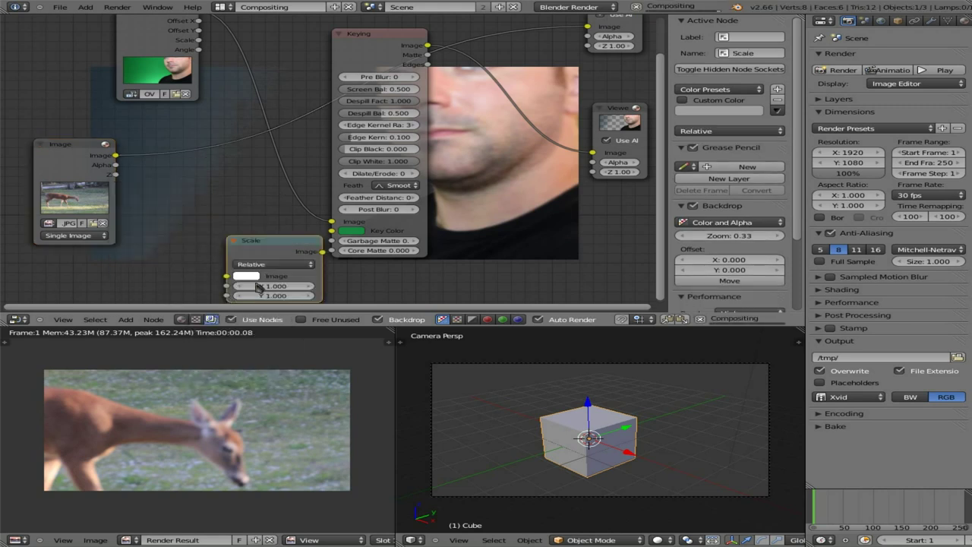
click(167, 144)
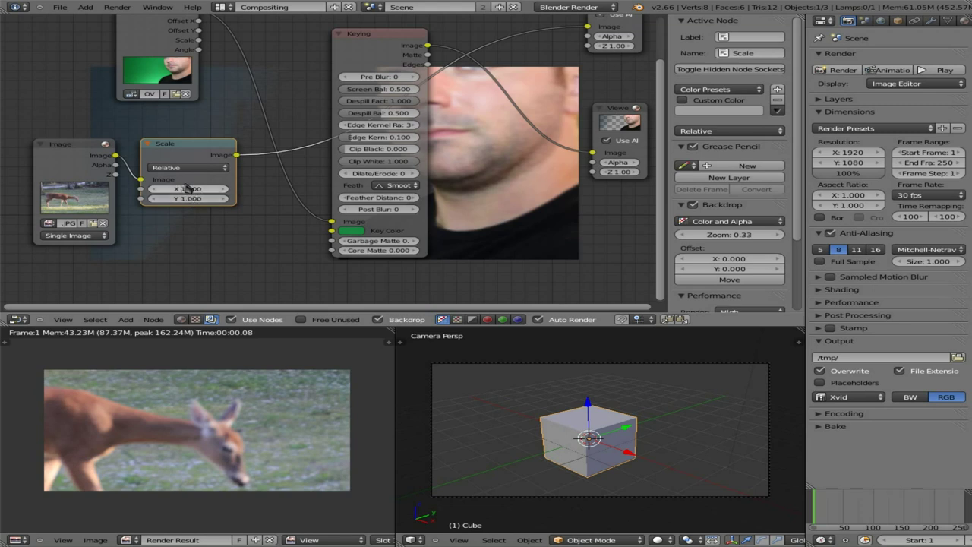
click(185, 167)
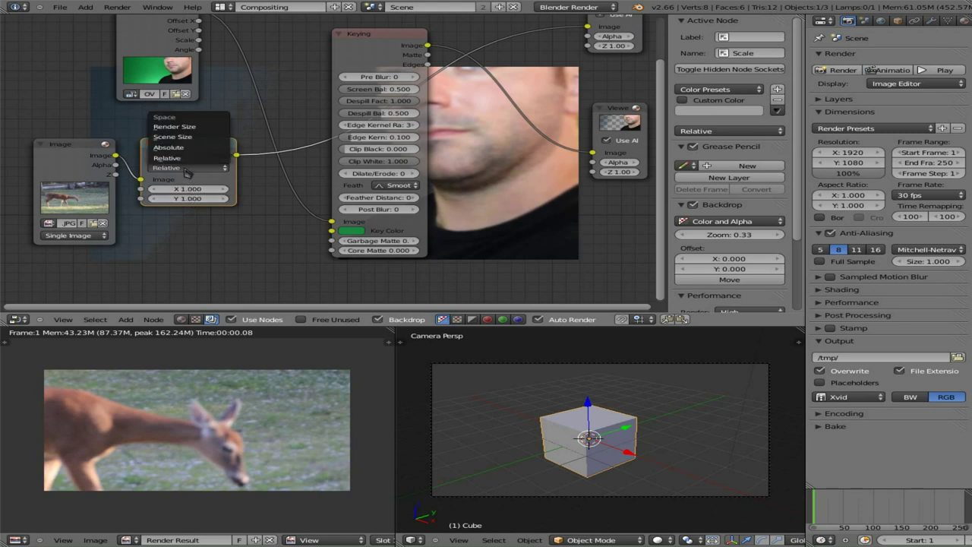
click(179, 127)
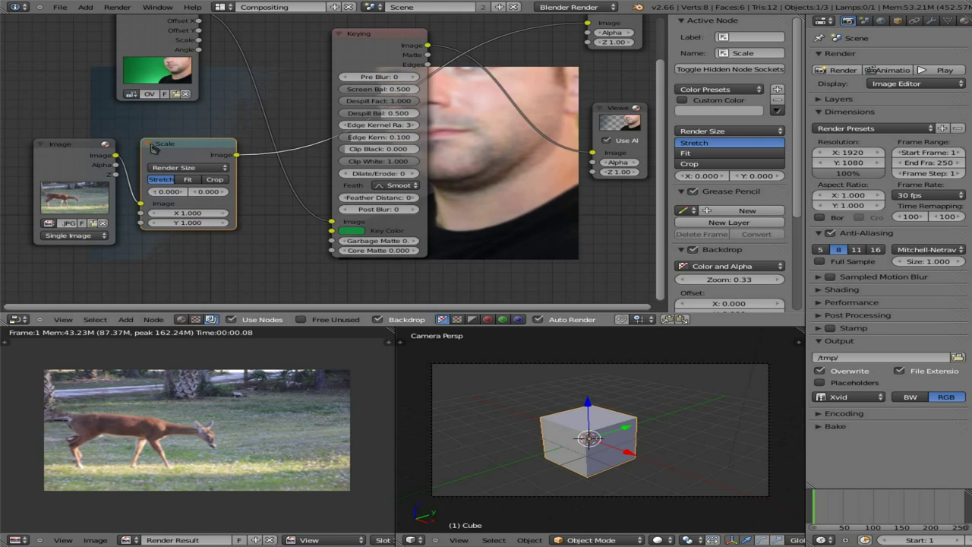
Collapse the Scale node, place it beside the Image node, and move the Movie Clip node away from the Keying node.
click(151, 145)
drag(174, 152, 156, 201)
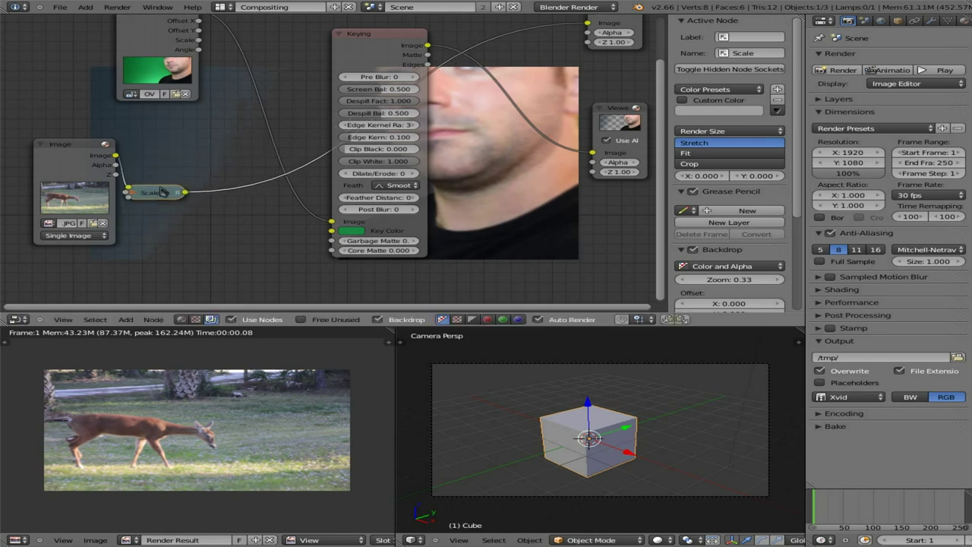
middle_drag(142, 35, 99, 64)
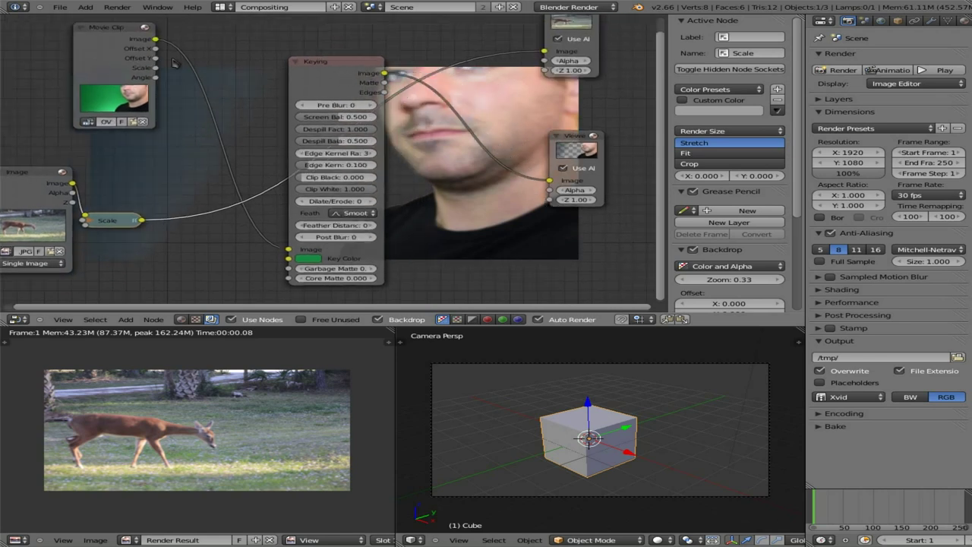
click(90, 30)
drag(88, 31, 65, 30)
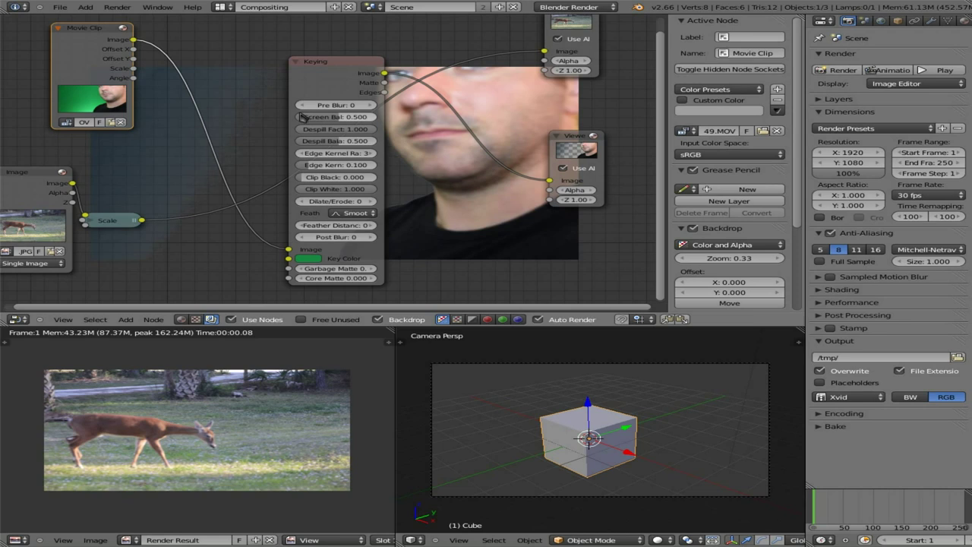
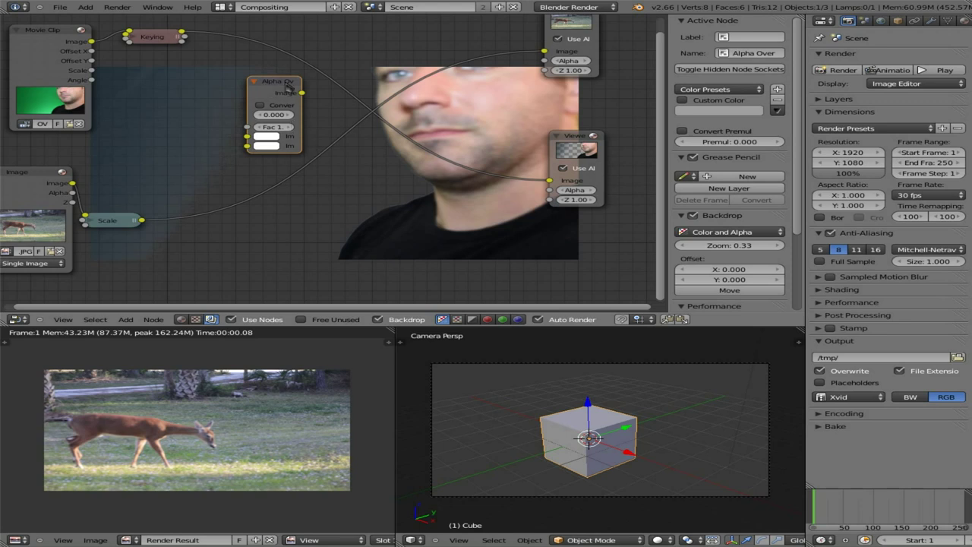
Place the Alpha Over node closer to the Keying and Scale nodes, widen it, and nudge the Image node up.
drag(269, 84, 250, 80)
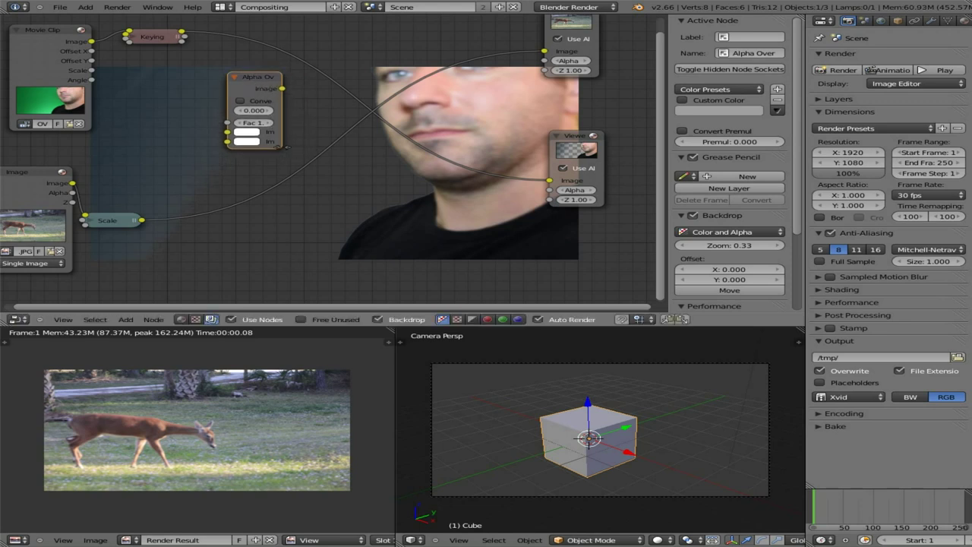
mouse_move(286, 147)
mouse_down()
mouse_move(313, 148)
mouse_move(304, 148)
mouse_up()
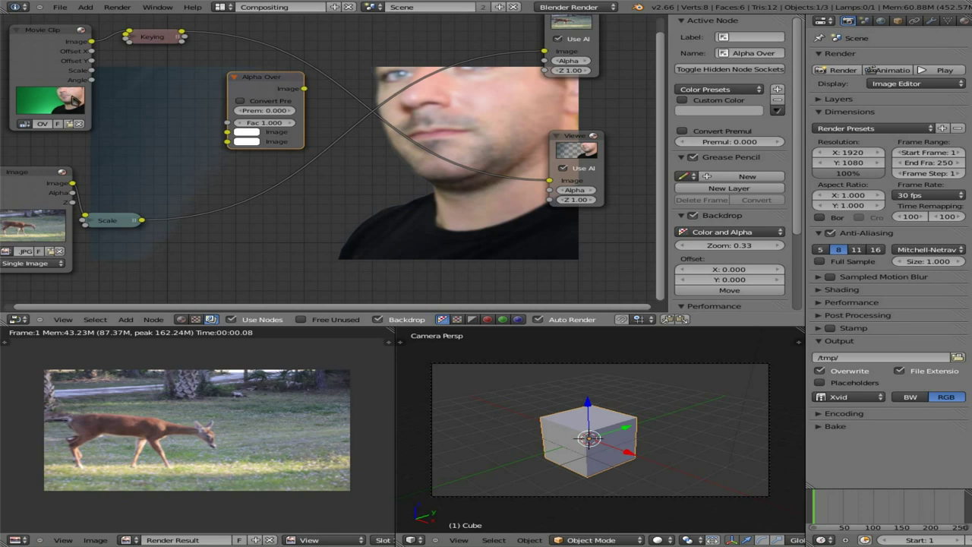
mouse_move(21, 181)
mouse_down()
mouse_move(50, 177)
mouse_move(22, 177)
mouse_up()
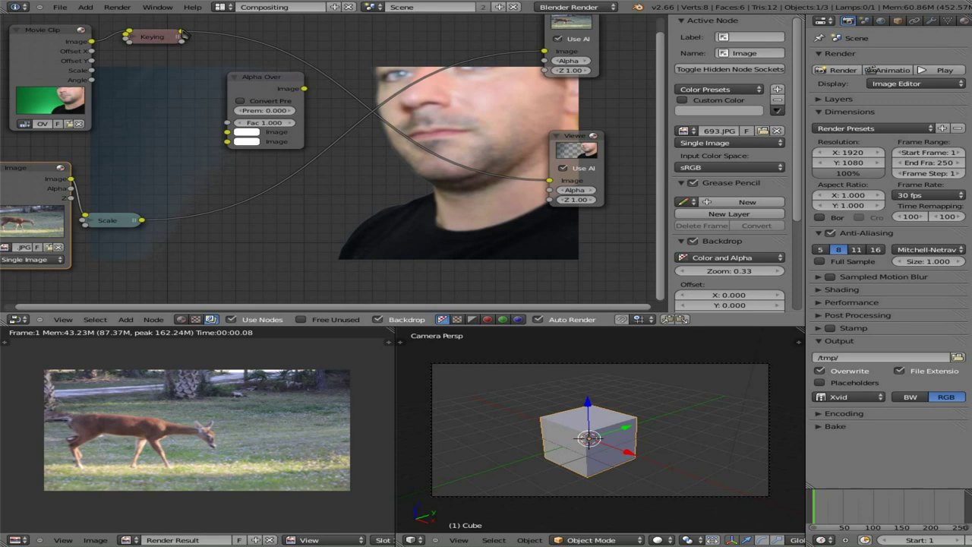
Link Scale to Alpha Over's first image input and Keying's image to the second, and feed the result to the Viewer and Composite nodes.
drag(183, 34, 227, 141)
drag(143, 221, 228, 133)
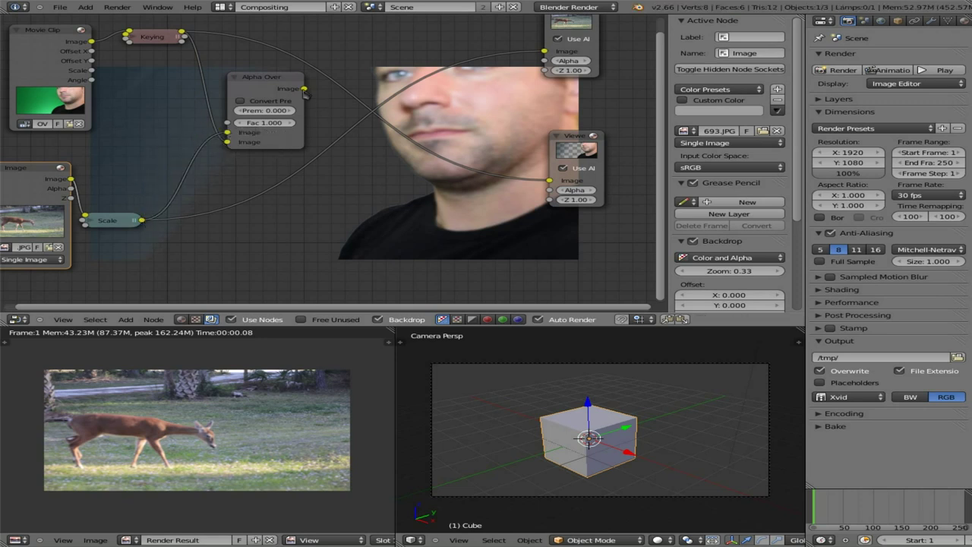
drag(304, 89, 549, 181)
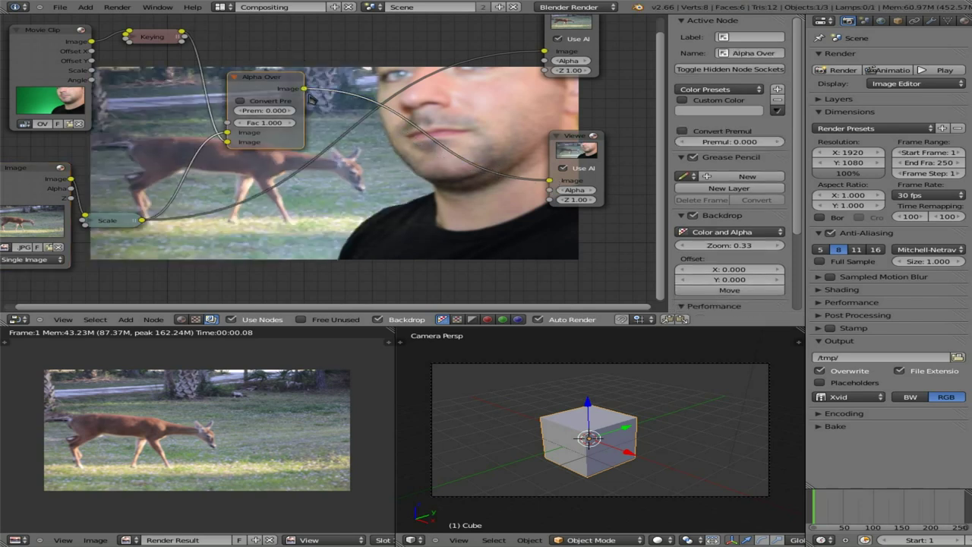
drag(304, 90, 544, 51)
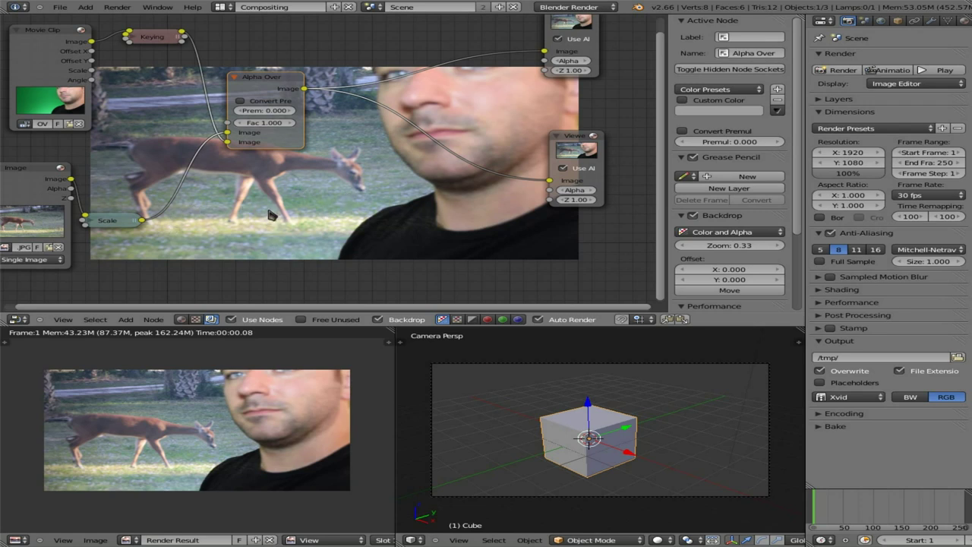
Expand the Keying node, move the Alpha Over node clear of it, and link the Keying Matte output to Alpha Over's Fac input.
click(133, 38)
drag(159, 42, 138, 51)
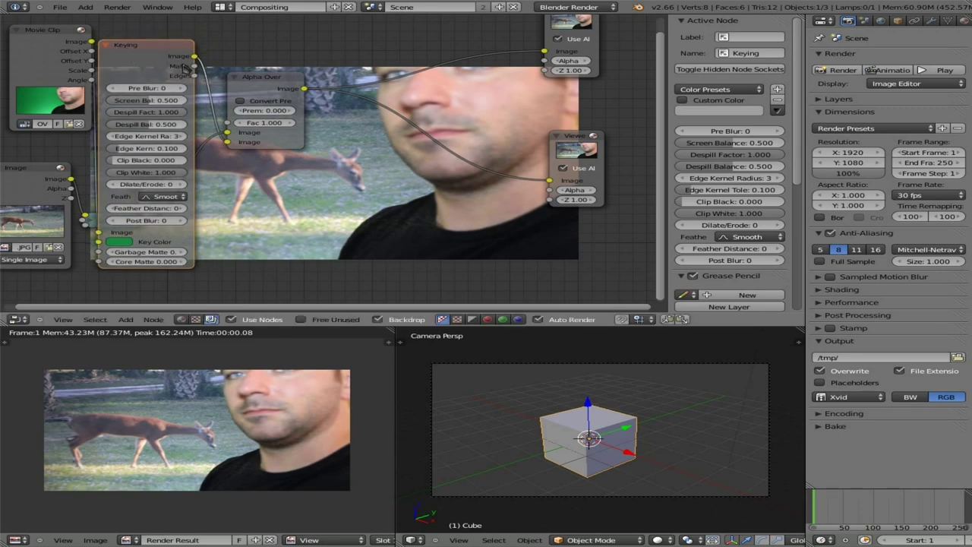
scroll(186, 67, up, 4)
middle_drag(185, 67, 264, 170)
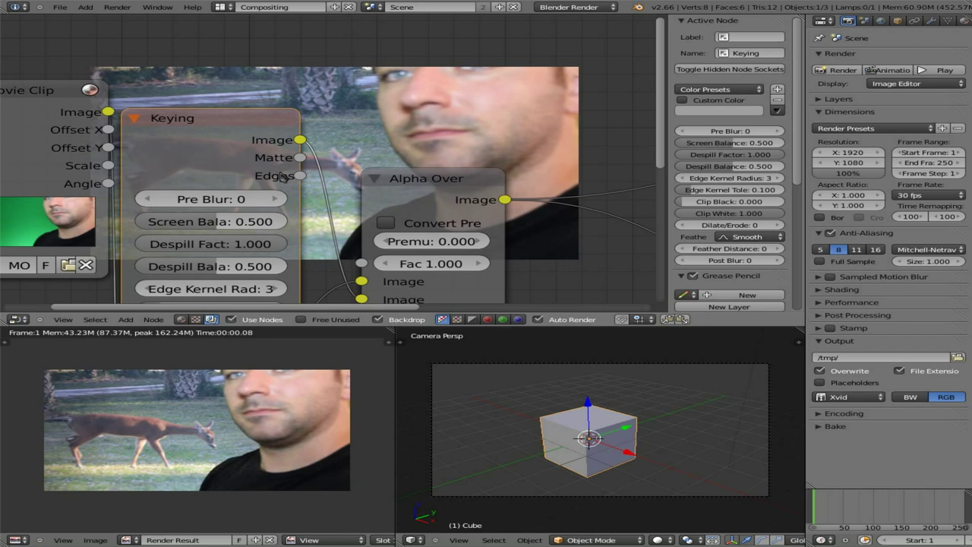
drag(422, 178, 487, 120)
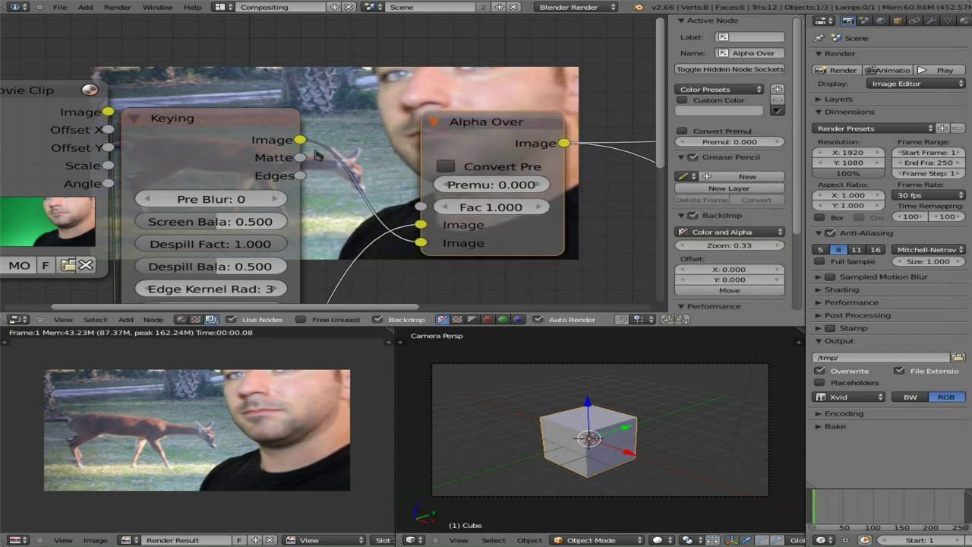
drag(300, 157, 410, 207)
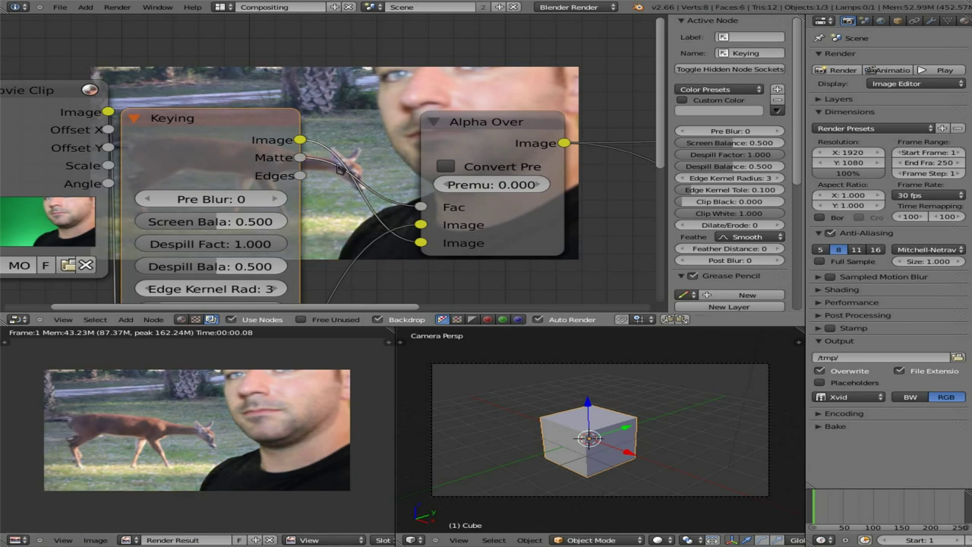
Collapse the Keying node and bring the node setup back into view over the backdrop.
click(141, 120)
scroll(271, 147, down, 5)
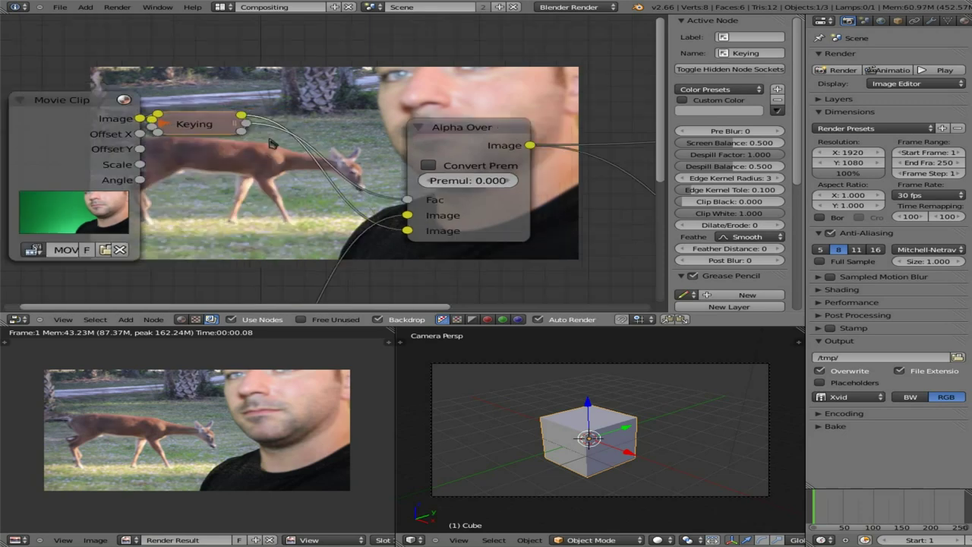
middle_drag(532, 190, 590, 192)
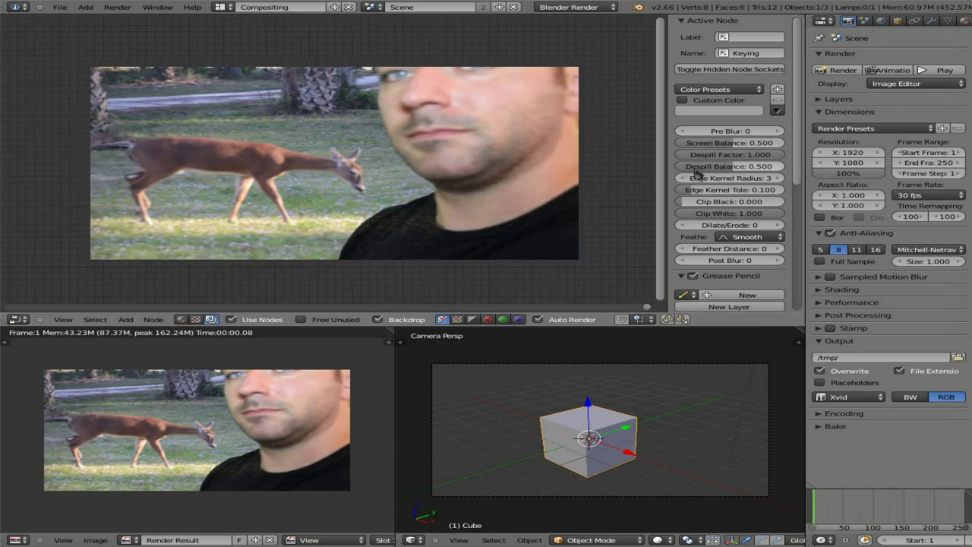
key(Home)
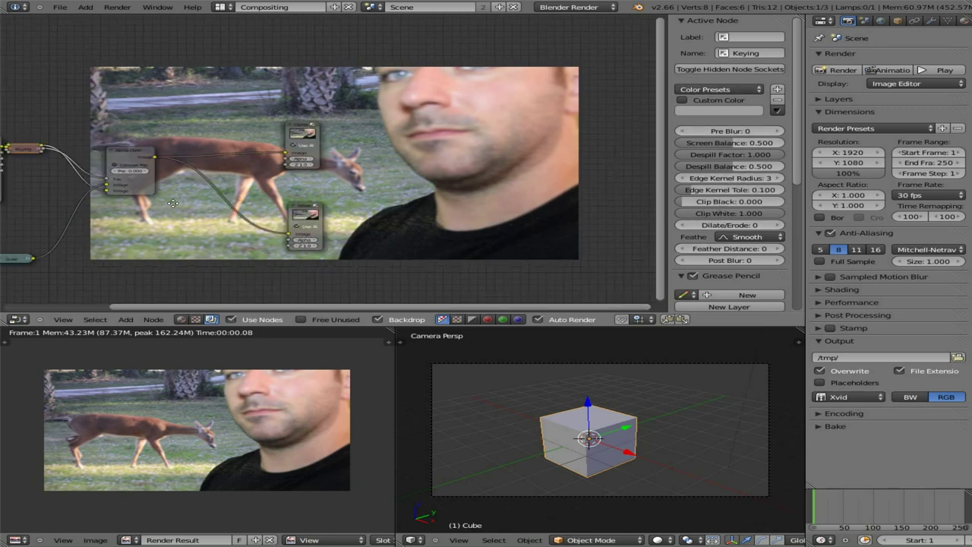
Play the composited clip over the backdrop with the nodes out of the way, and jump ahead to frame 258.
scroll(196, 156, up, 4)
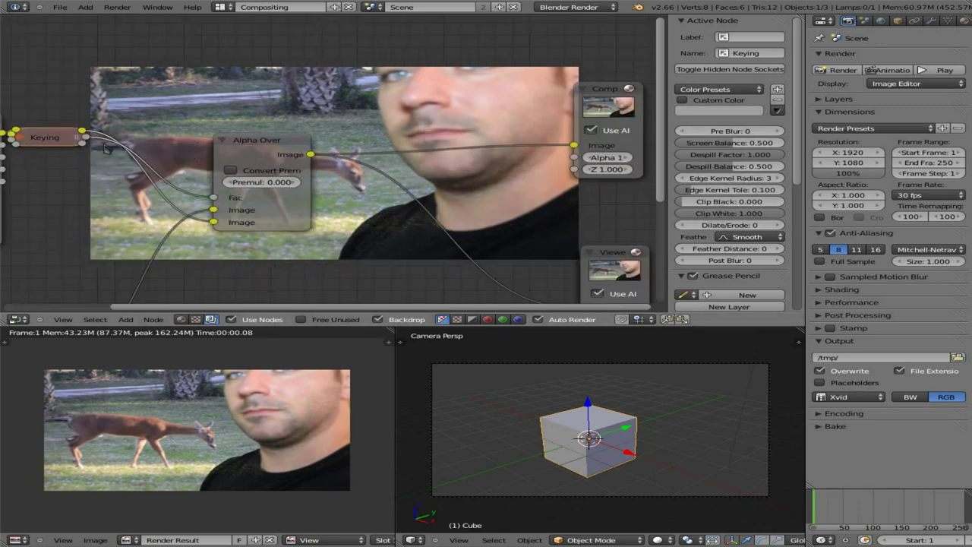
middle_drag(494, 183, 448, 159)
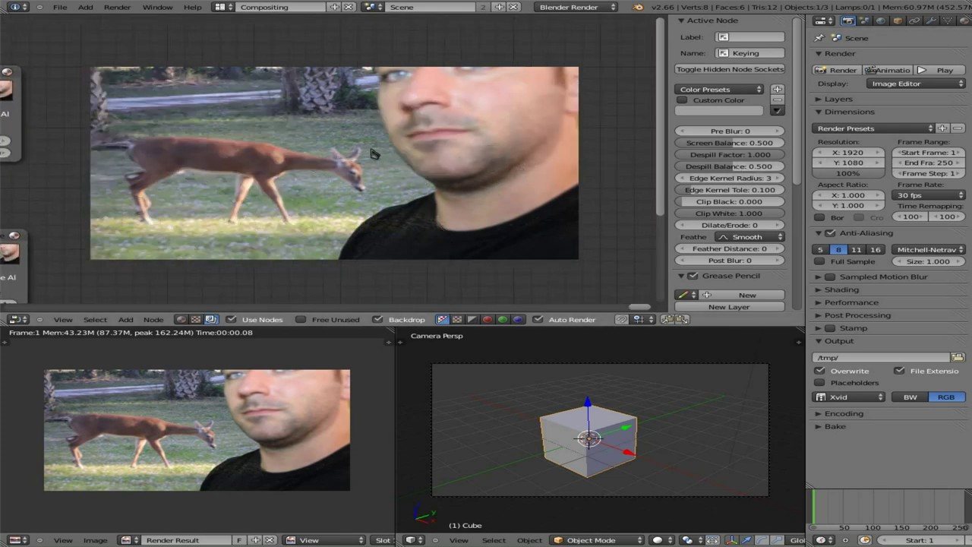
key(alt+a)
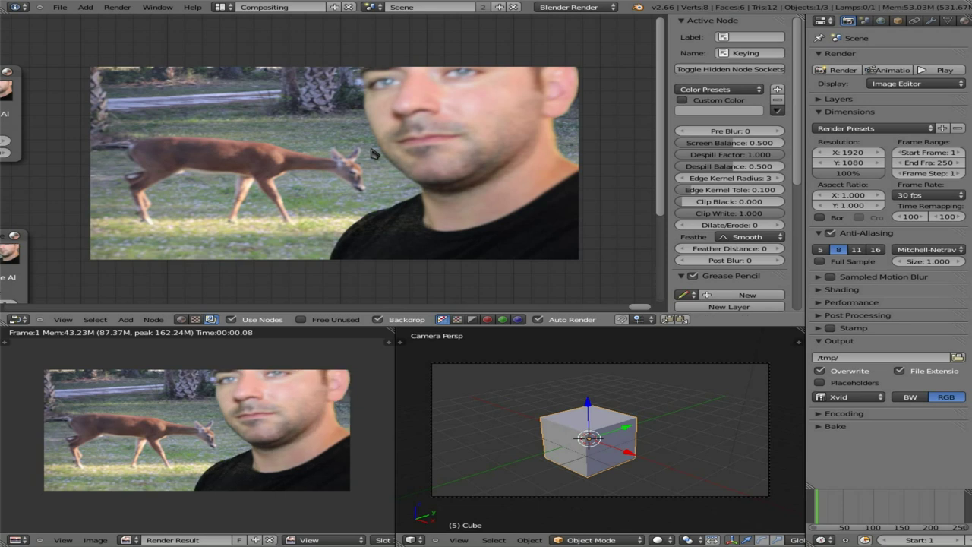
key(shift+Right)
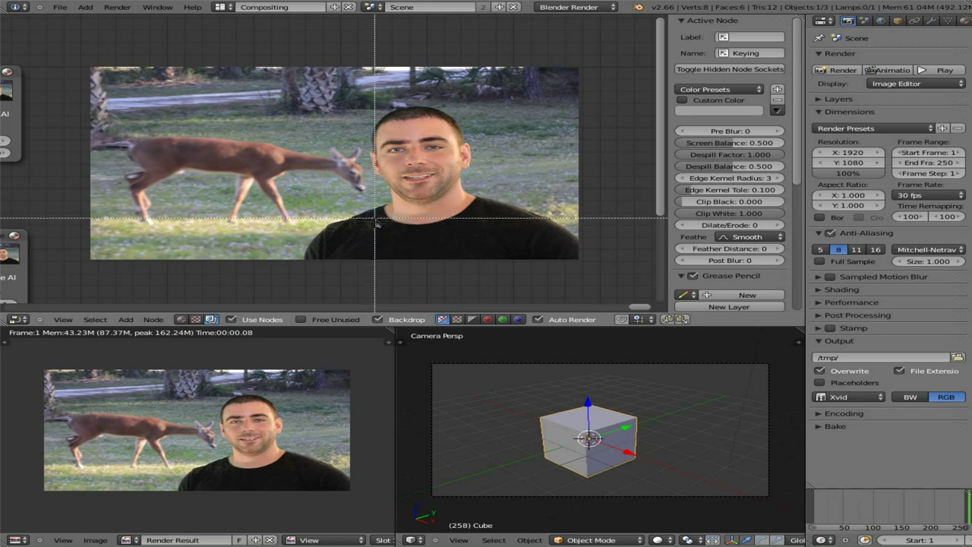
Inspect the keyed subject's edges and shirt on an enlarged backdrop, and lower the Keying node's Clip White to 0.647.
key(v)
key(v)
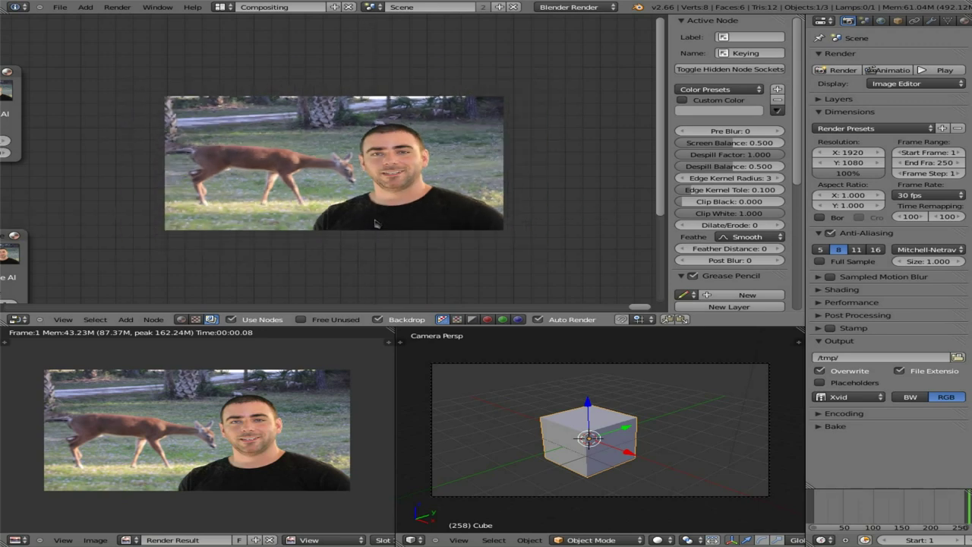
key(alt+v)
key(alt+v)
key(alt+v)
key(alt+v)
key(alt+v)
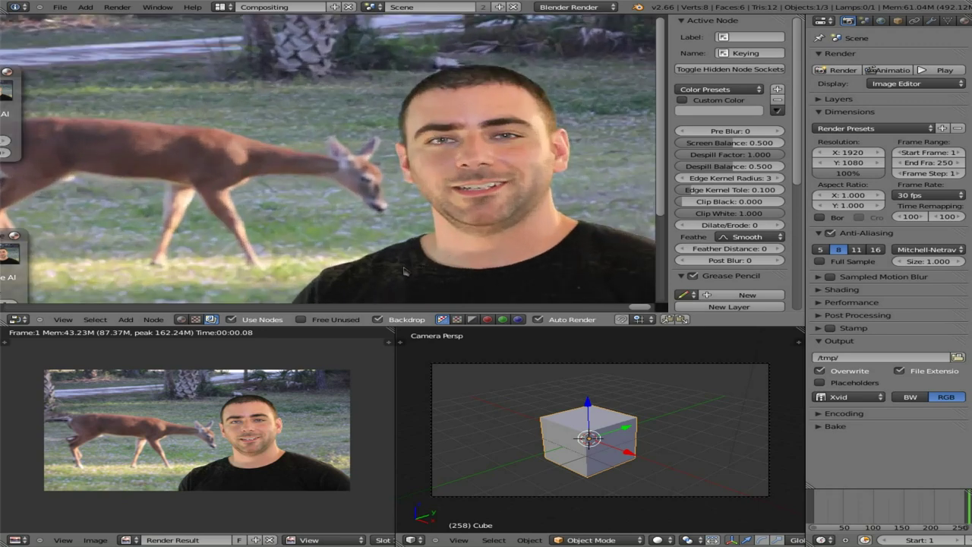
middle_drag(416, 275, 378, 271)
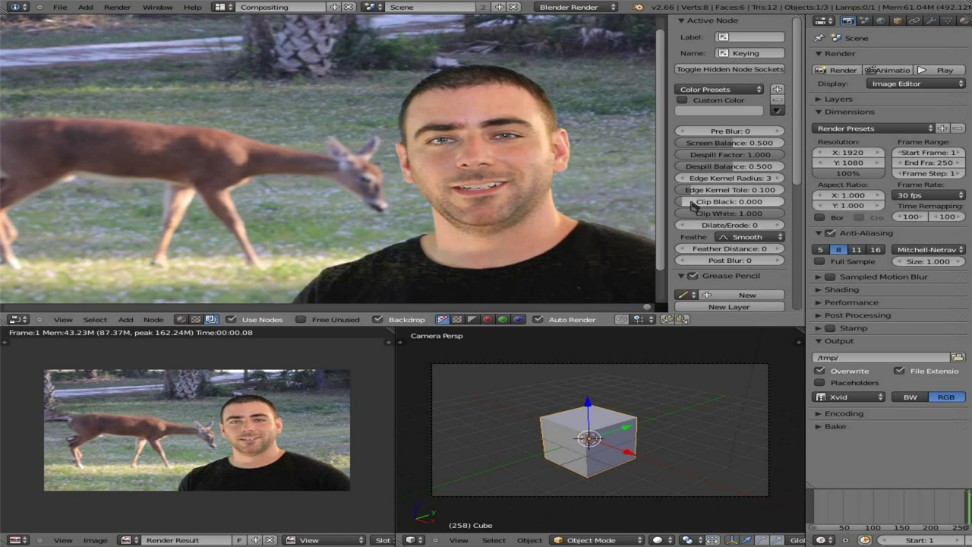
mouse_move(692, 202)
mouse_down()
mouse_move(752, 204)
mouse_move(686, 206)
mouse_up()
drag(760, 213, 739, 213)
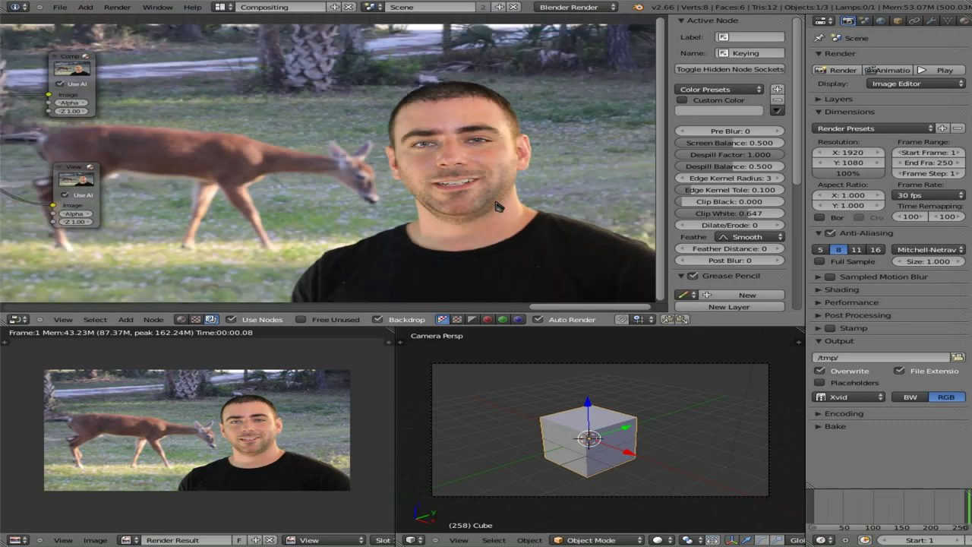
key(v)
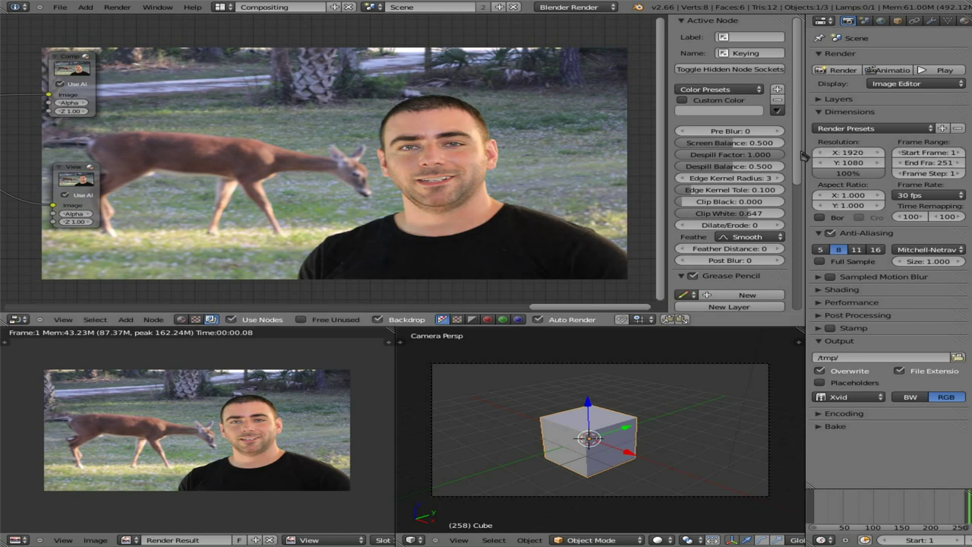
Widen the properties editor, set the cube's texture type to Image or Movie, and load MVI_5749.MOV from the 100CANON folder.
drag(800, 152, 703, 155)
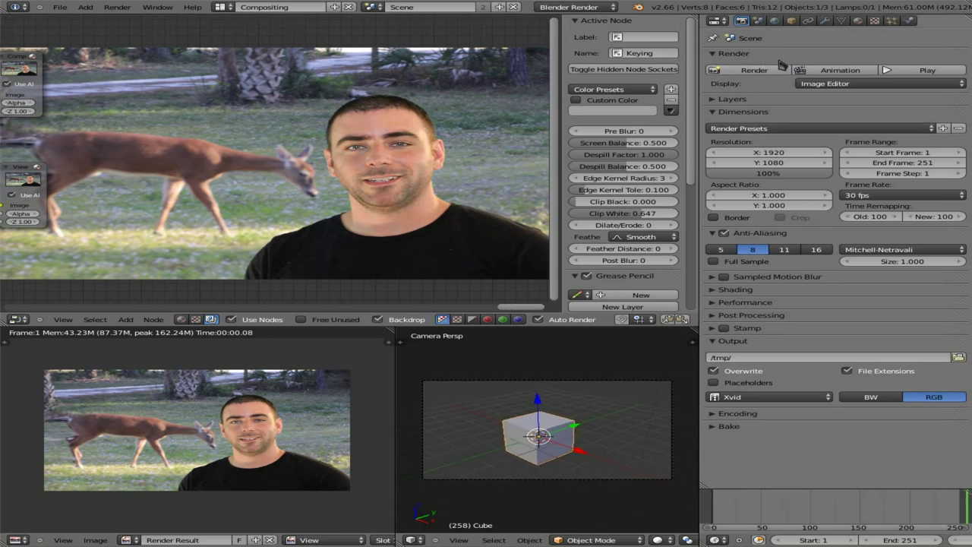
click(874, 22)
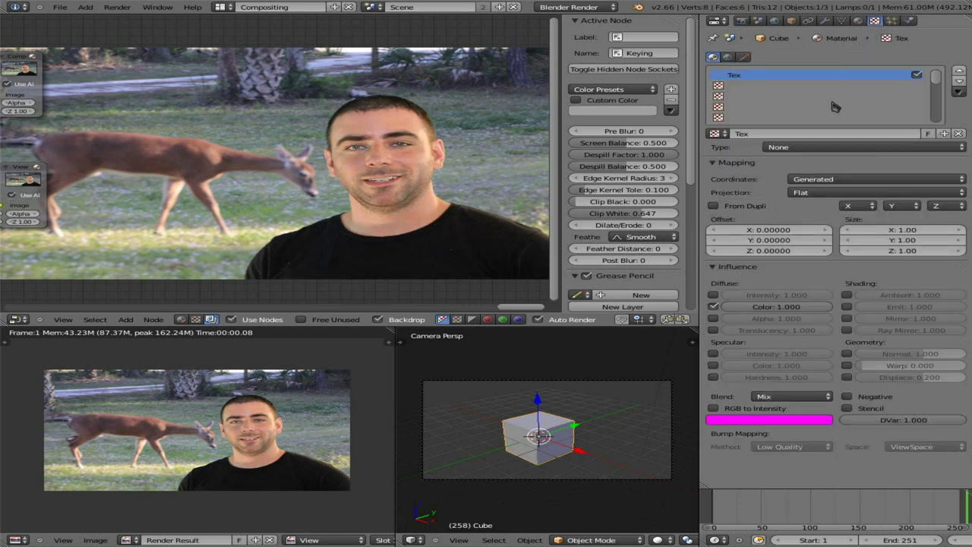
click(859, 147)
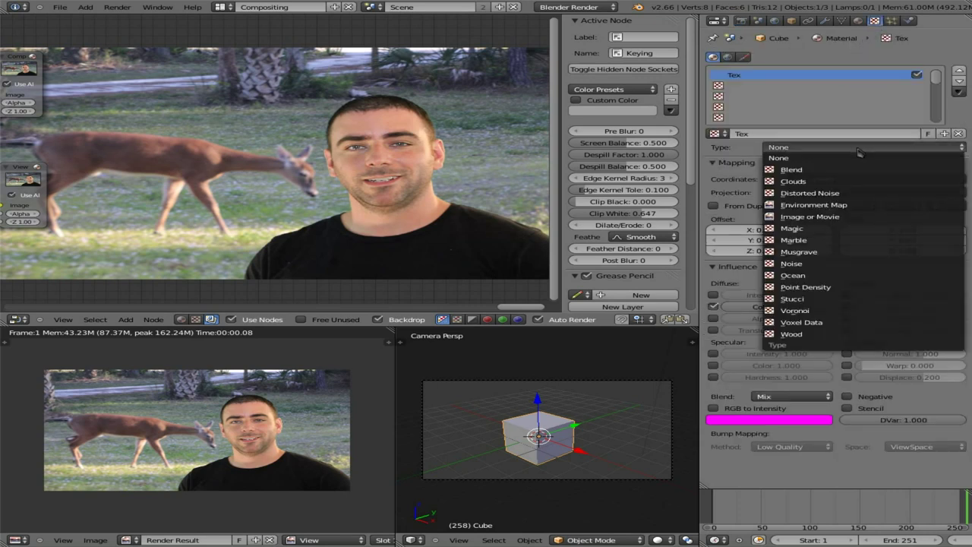
click(835, 220)
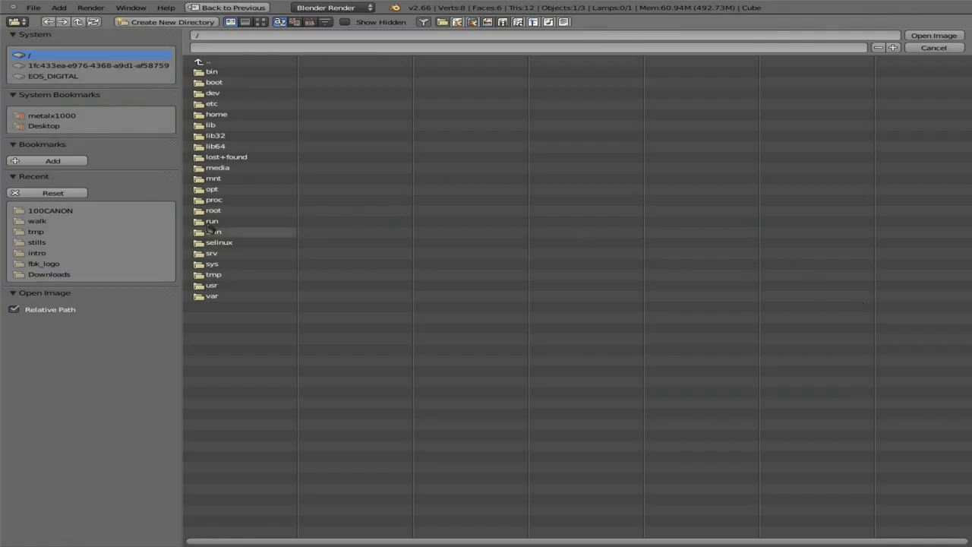
click(103, 210)
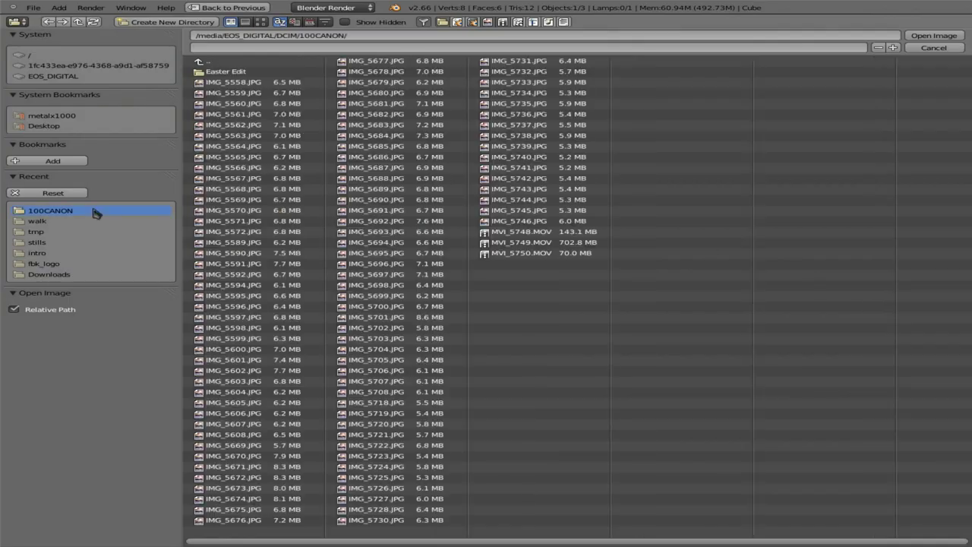
click(261, 22)
scroll(506, 189, down, 10)
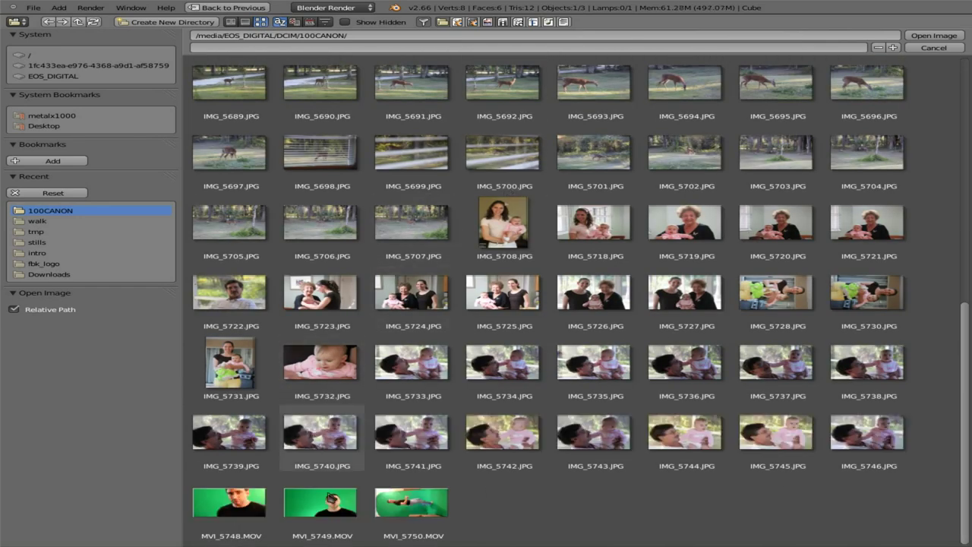
click(322, 505)
click(912, 36)
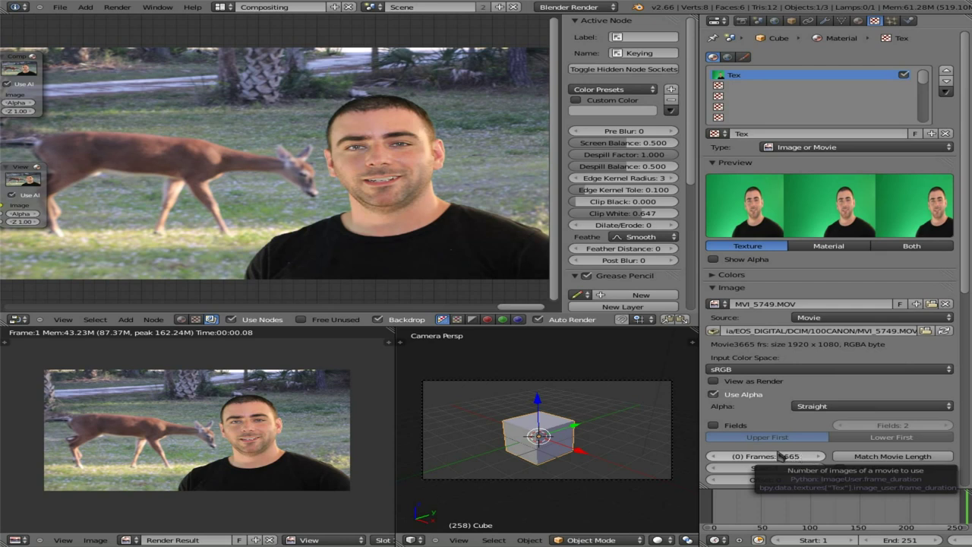
Set the scene's end frame to 3000.
click(919, 540)
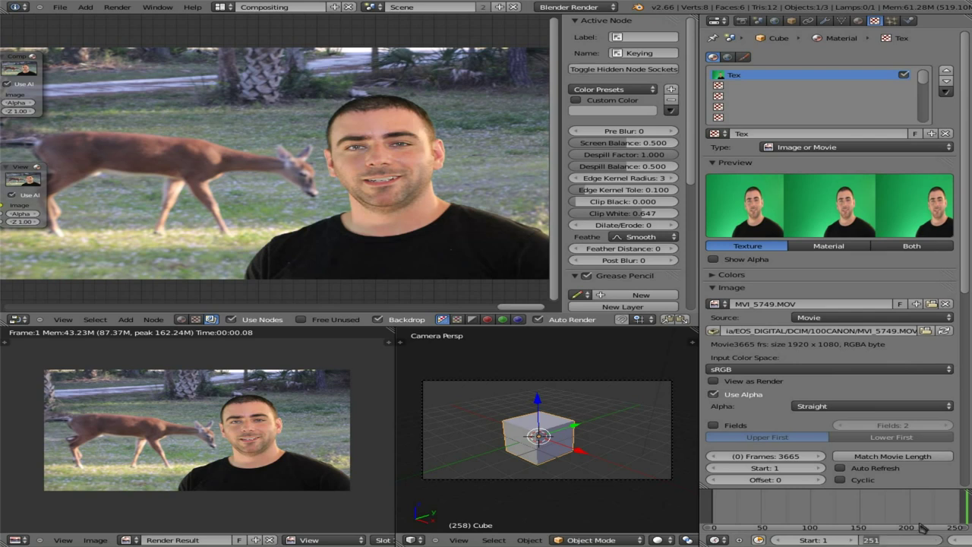
text(3000)
key(Return)
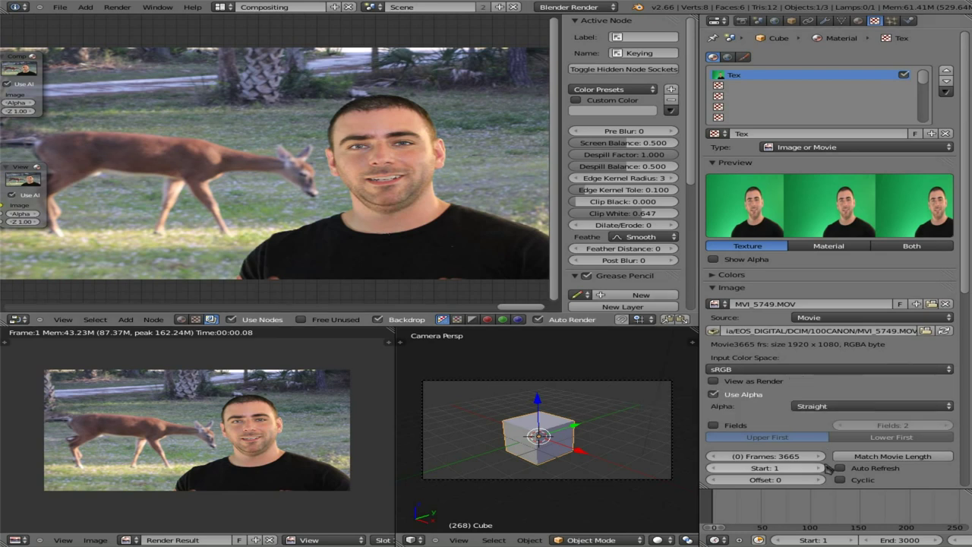
Apply the Xvid encoding preset in the render settings and set its bitrate to 8000.
click(741, 22)
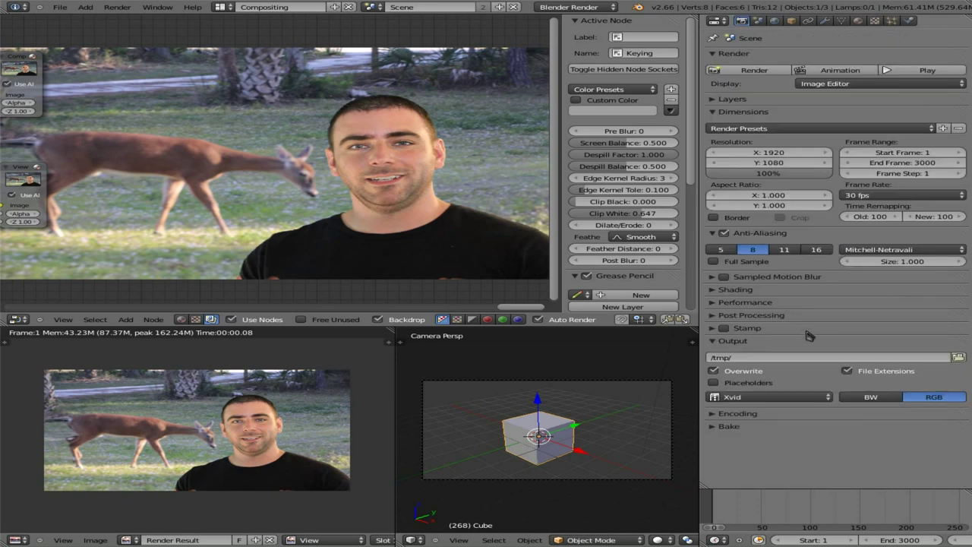
click(753, 397)
click(714, 414)
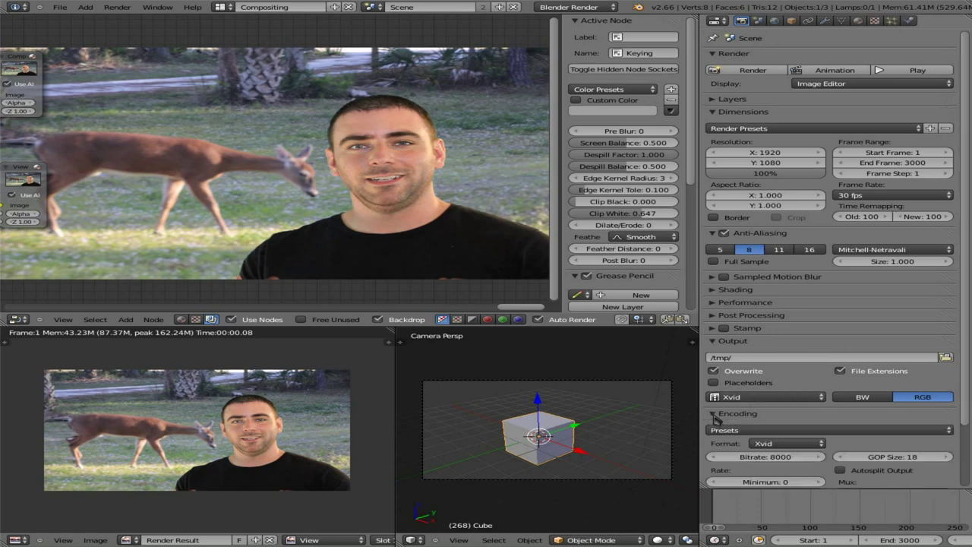
click(767, 432)
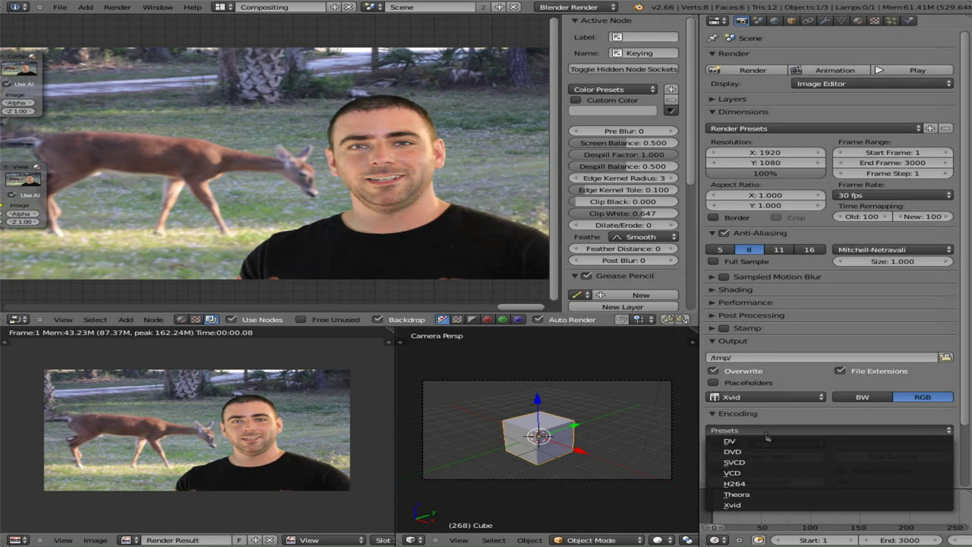
click(752, 506)
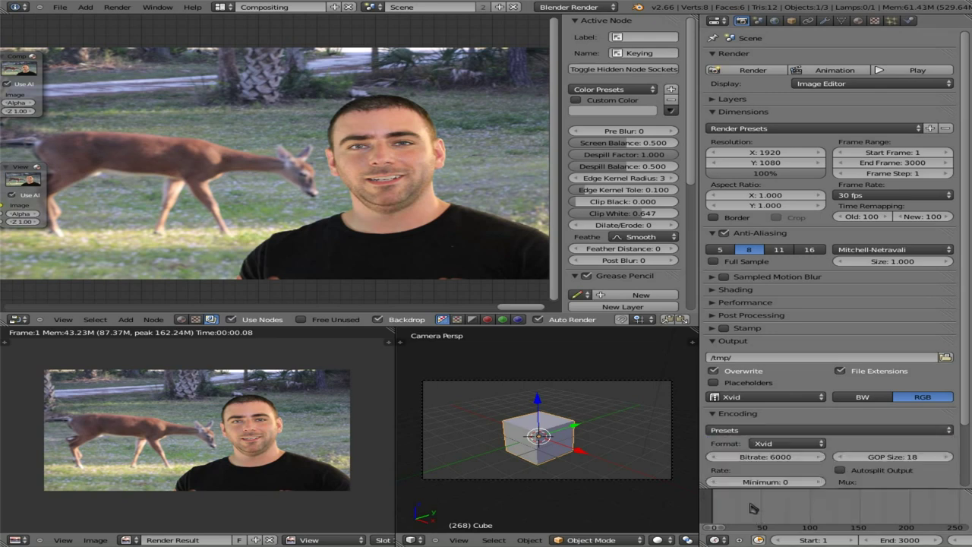
click(801, 457)
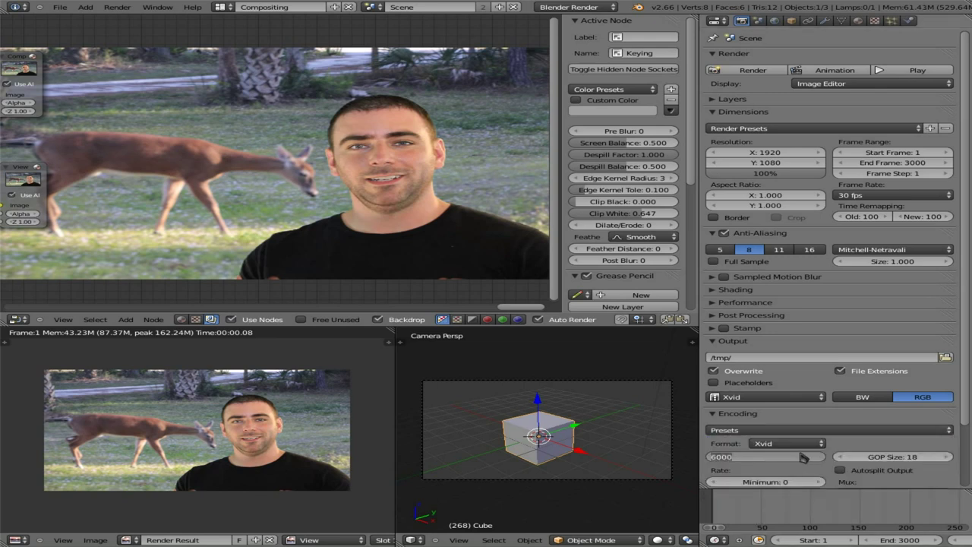
text(8)
key(Return)
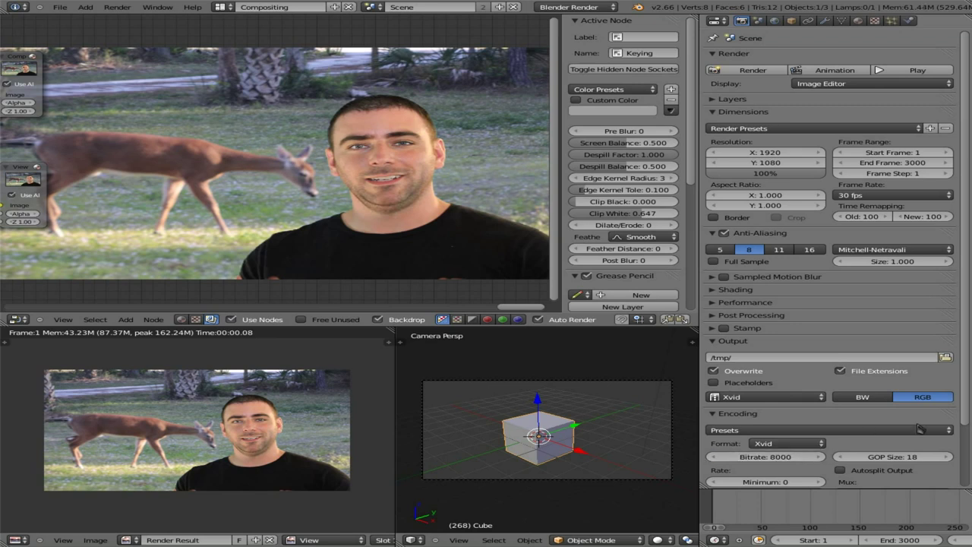
mouse_move(965, 412)
mouse_down()
mouse_move(963, 442)
mouse_move(949, 422)
mouse_up()
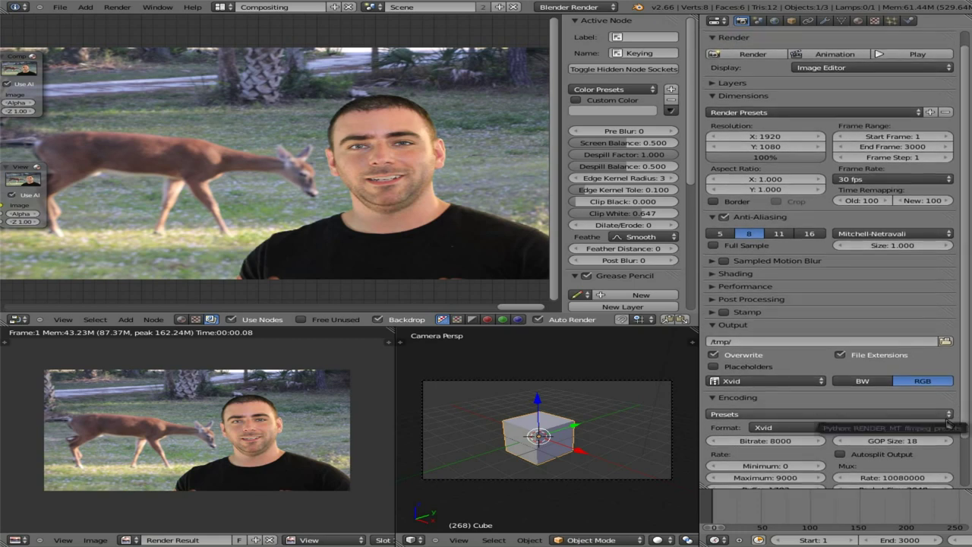
Bring the whole node setup into view over the backdrop and switch the screen layout to Video Editing.
key(Home)
middle_drag(156, 158, 70, 135)
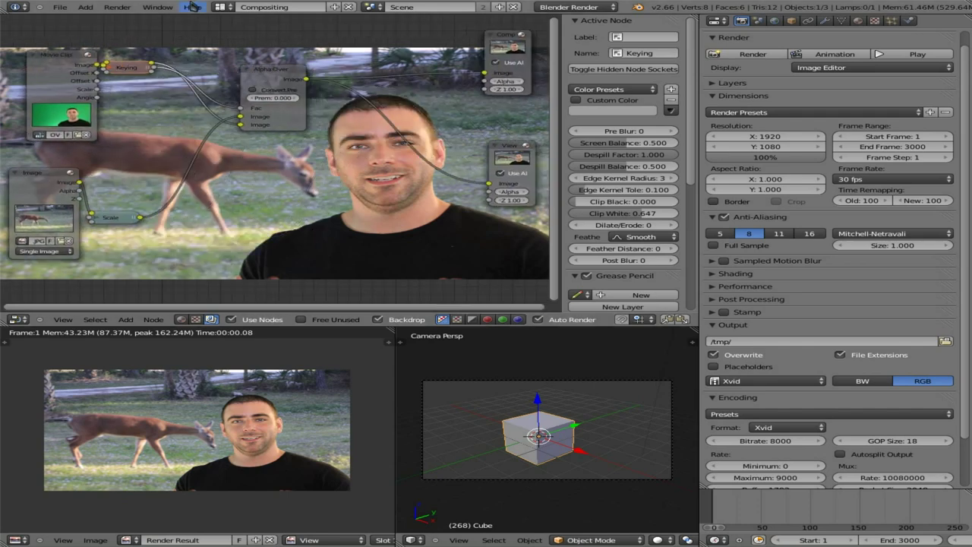
click(219, 7)
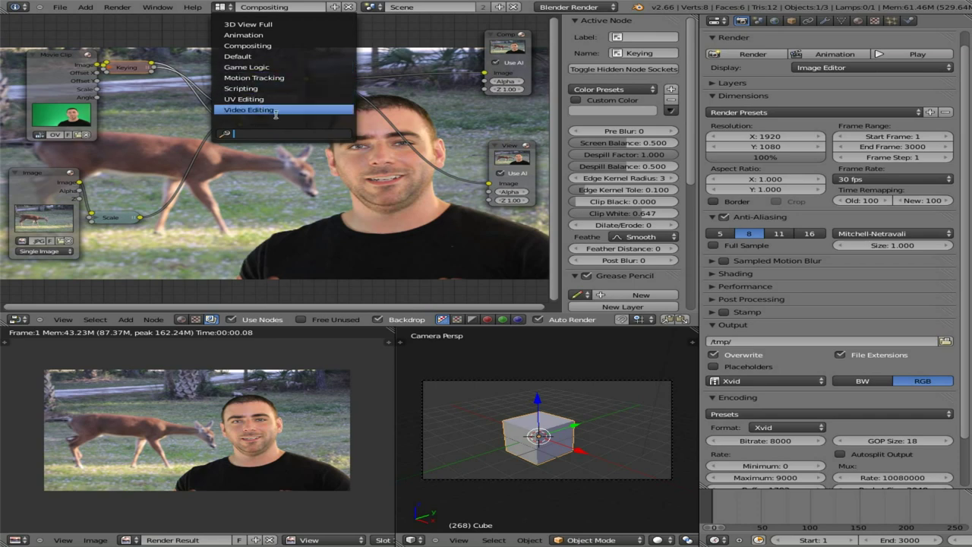
click(251, 110)
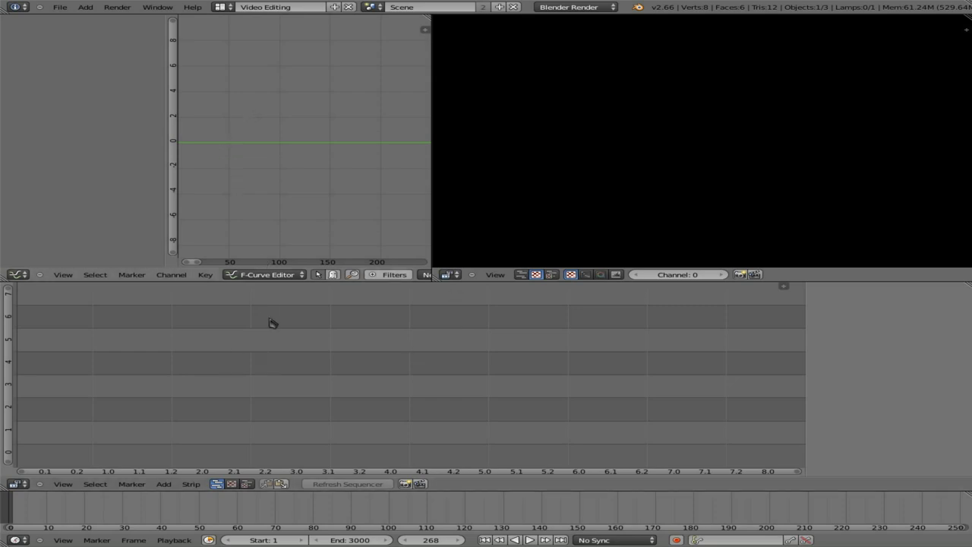
Add MVI_5749.MOV with its sound as a movie strip in the sequencer, starting at frame 1 on channel 1.
click(164, 485)
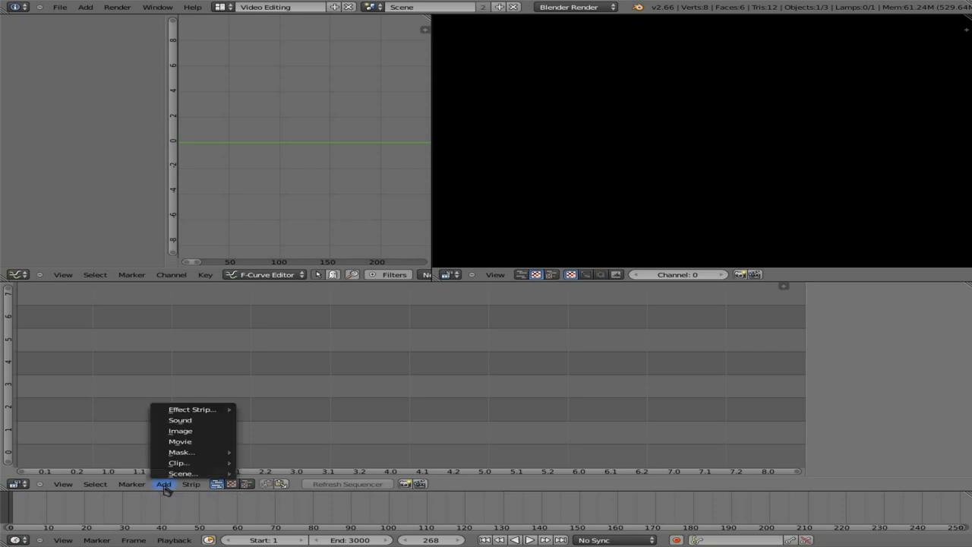
click(182, 442)
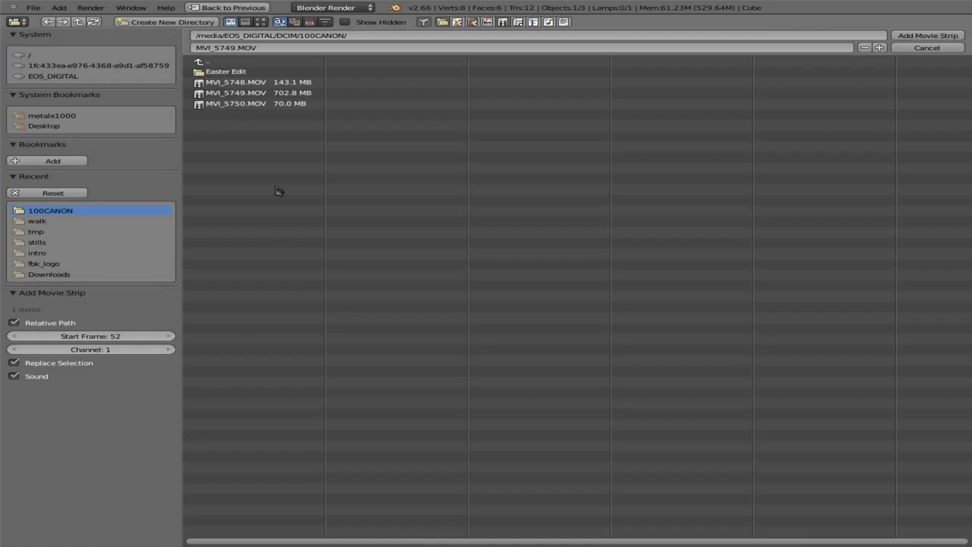
click(261, 22)
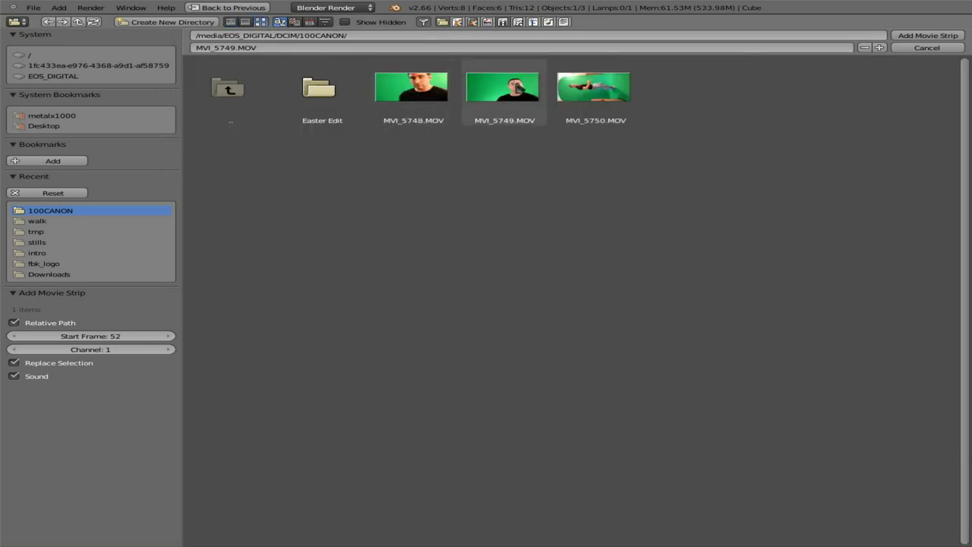
click(519, 88)
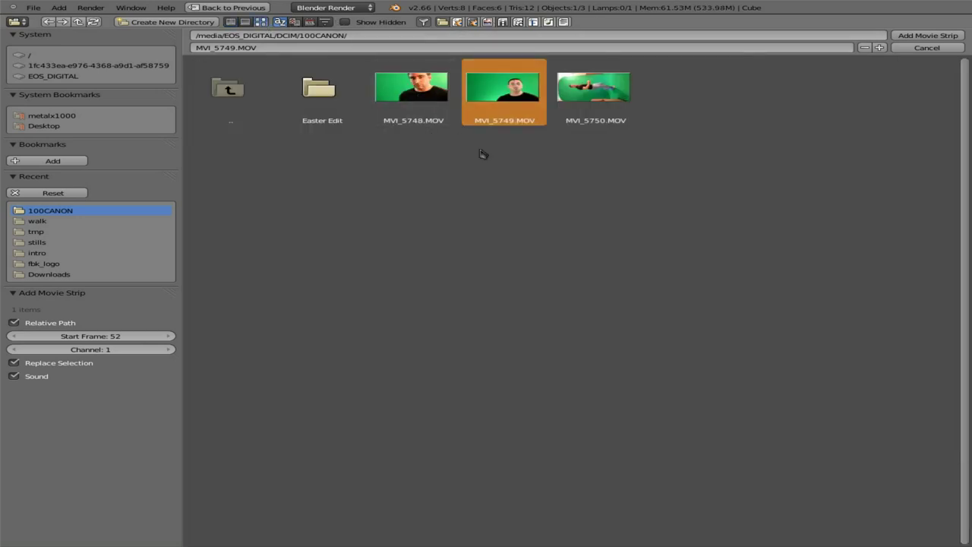
click(112, 336)
text(1)
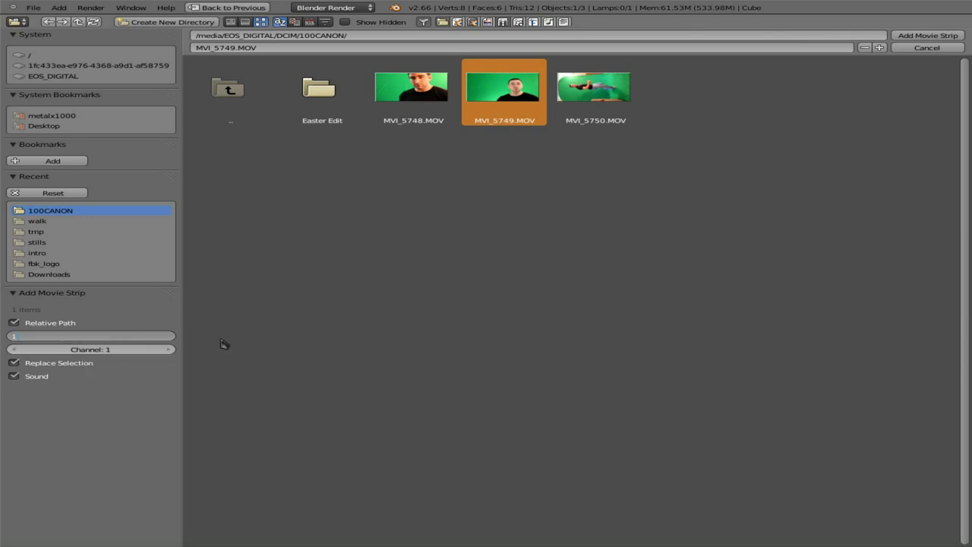
key(Return)
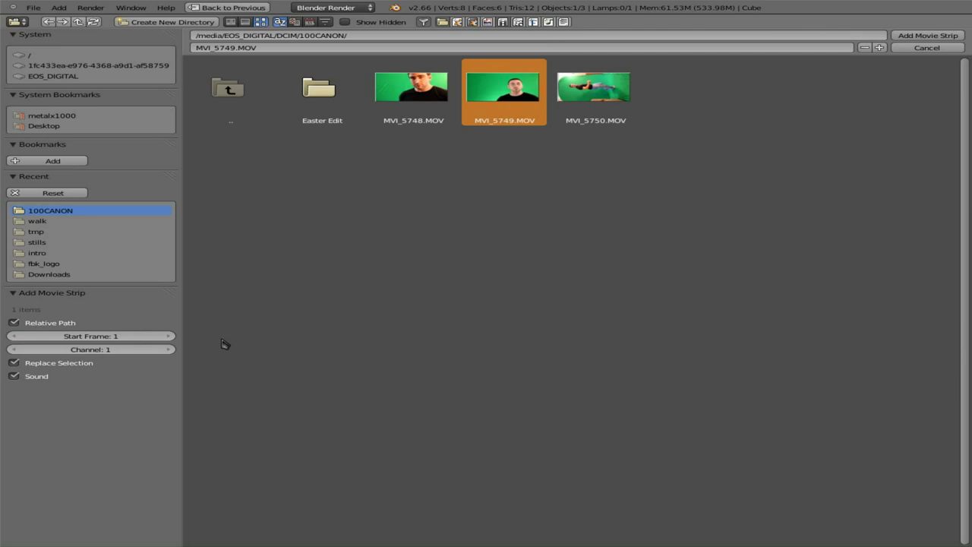
click(933, 36)
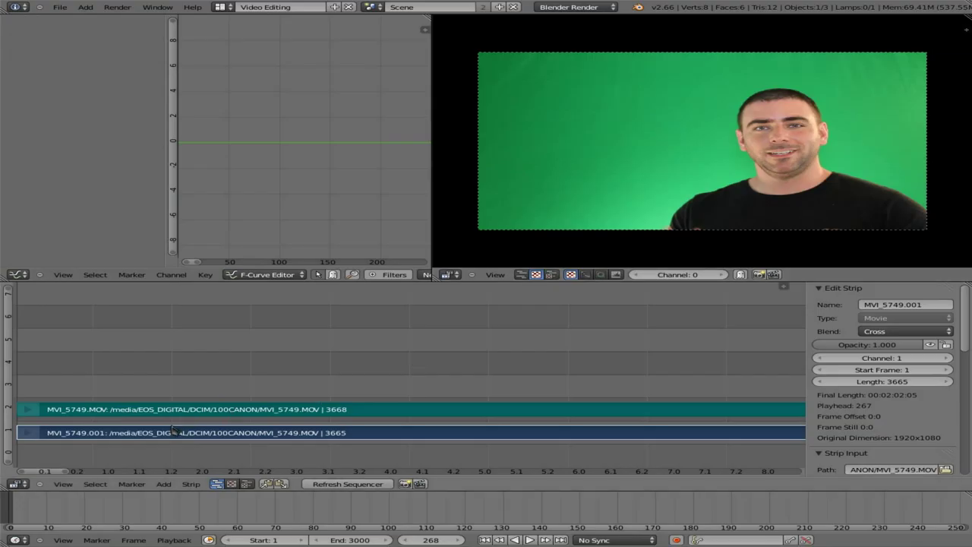
Delete the MVI_5749 movie strip on channel 1, keeping its sound strip on channel 2 and selecting it.
right_click(245, 412)
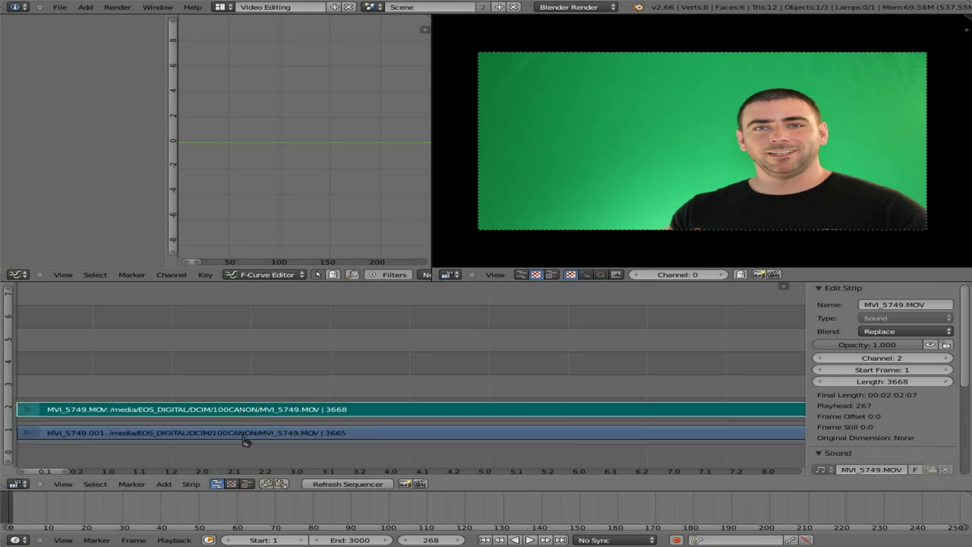
shift+right_click(245, 439)
shift+right_click(247, 414)
right_click(250, 438)
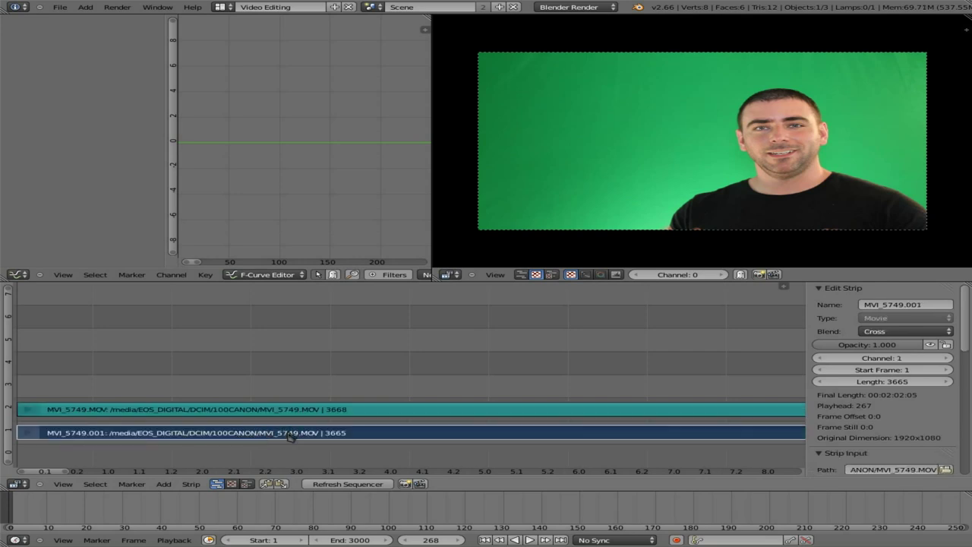
key(x)
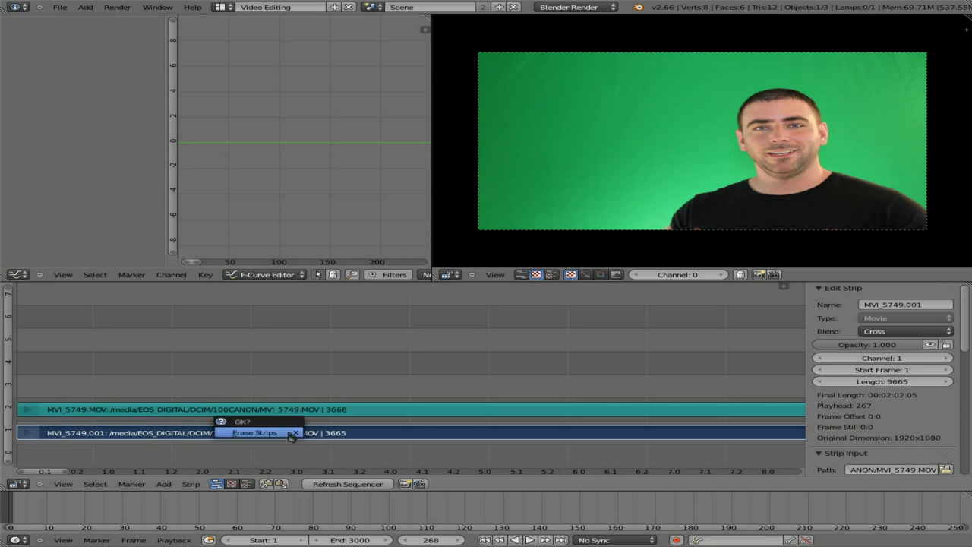
click(258, 432)
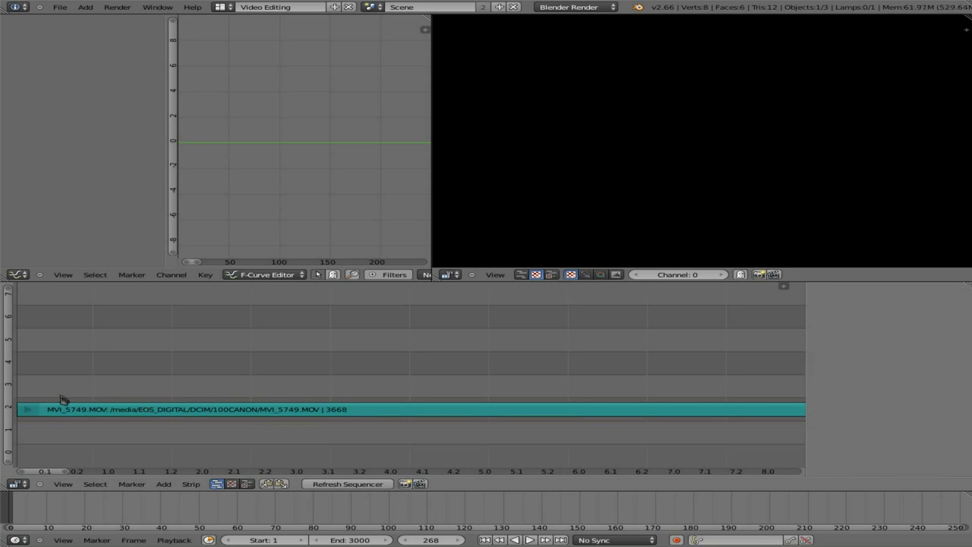
right_click(412, 413)
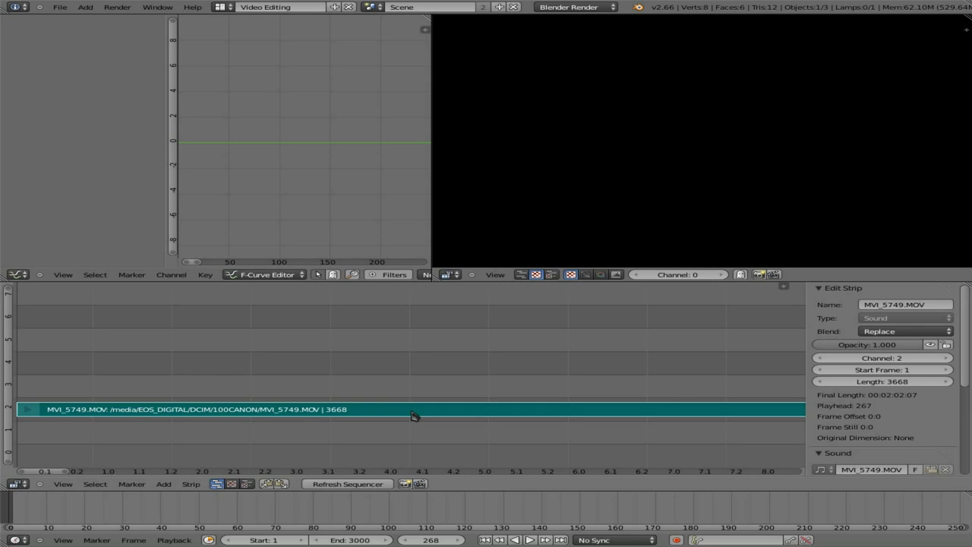
Return to the Compositing screen layout and expand the Post Processing render settings.
click(226, 9)
click(273, 43)
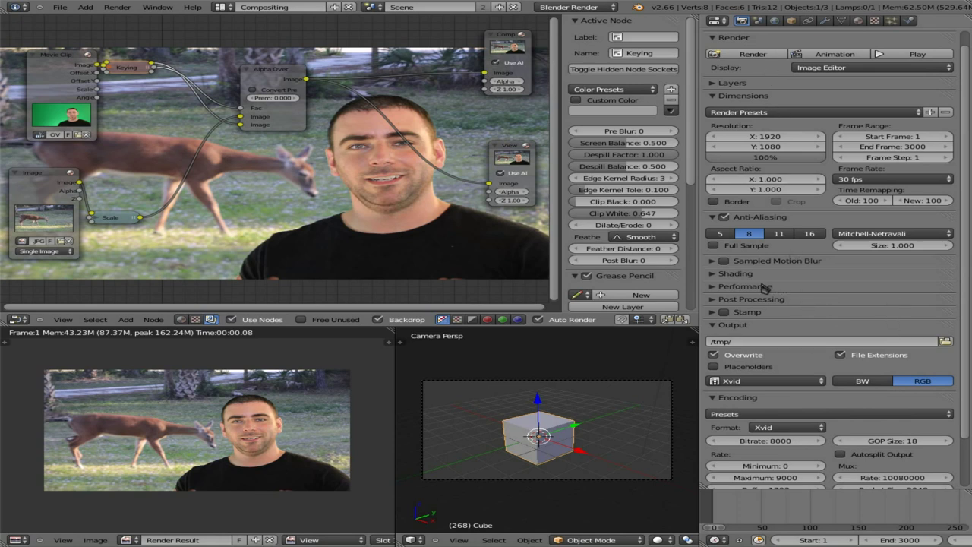
click(712, 302)
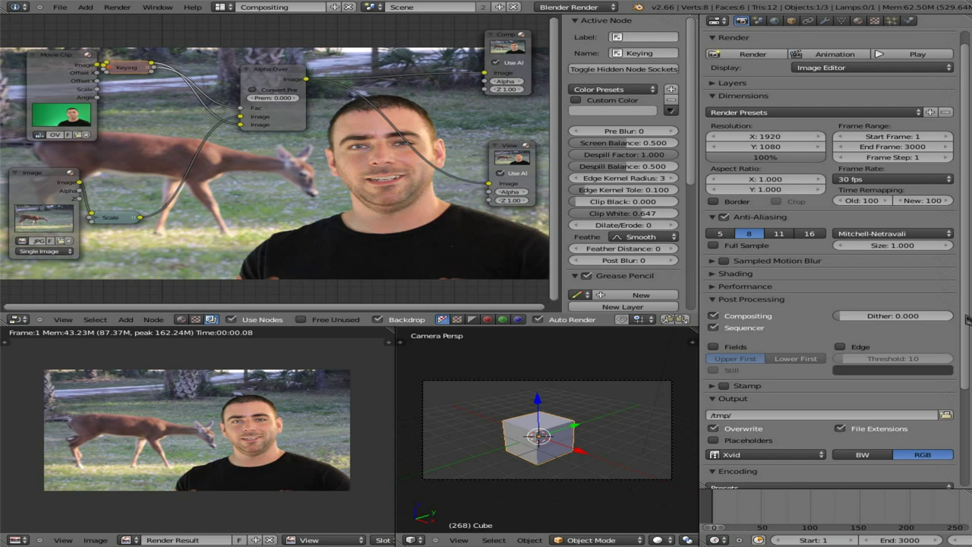
Set the audio codec in the render encoding settings to MP3.
scroll(963, 319, down, 5)
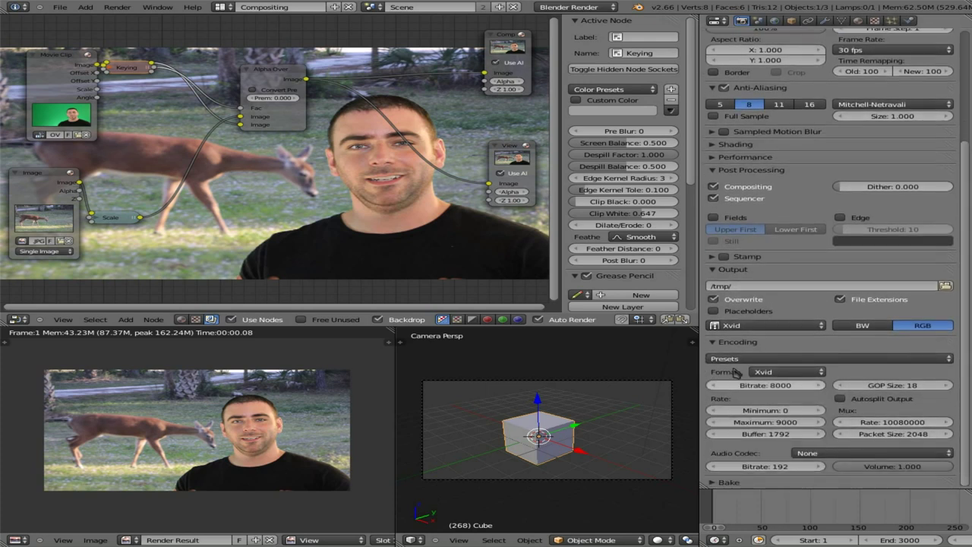
click(841, 453)
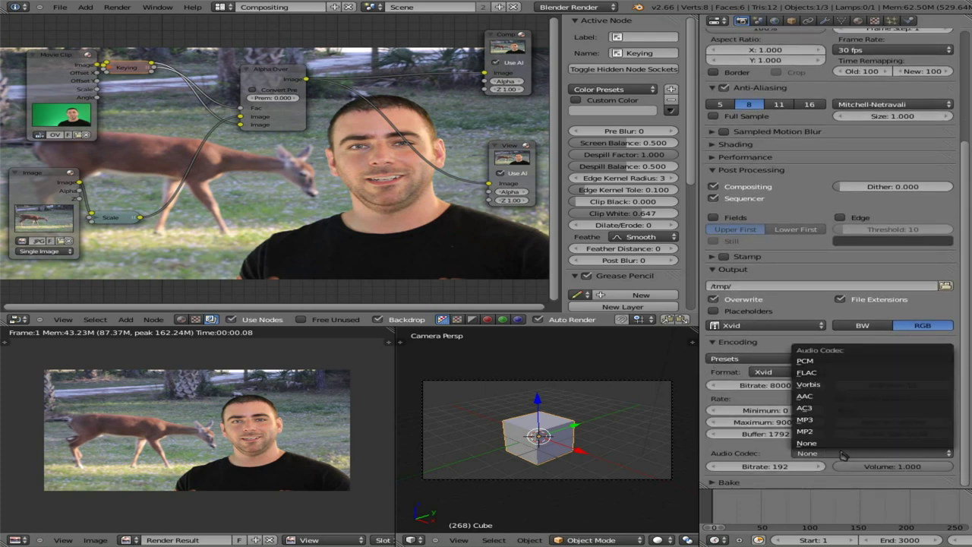
click(824, 456)
click(824, 420)
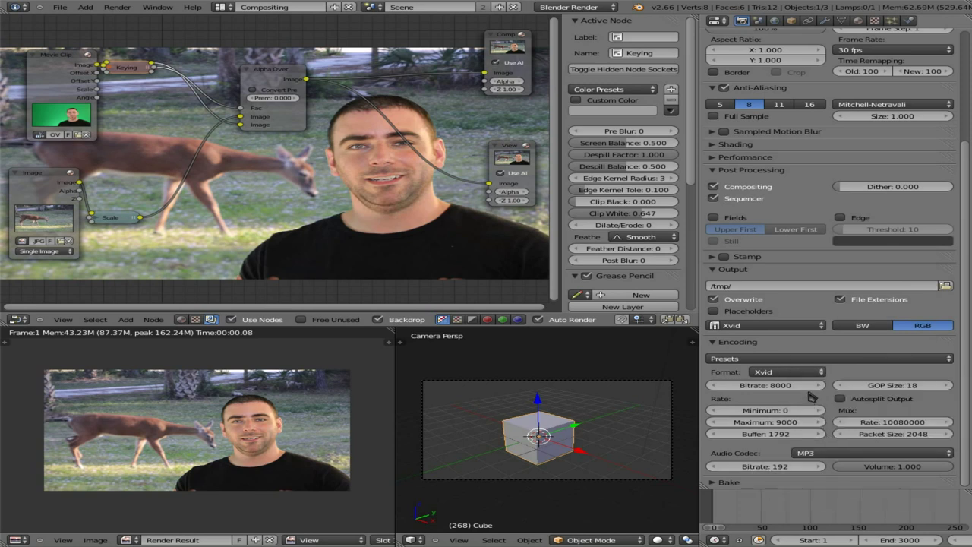
Set the render output path to /tmp/test.avi.
click(773, 284)
key(ctrl+a)
key(Return)
scroll(852, 253, up, 5)
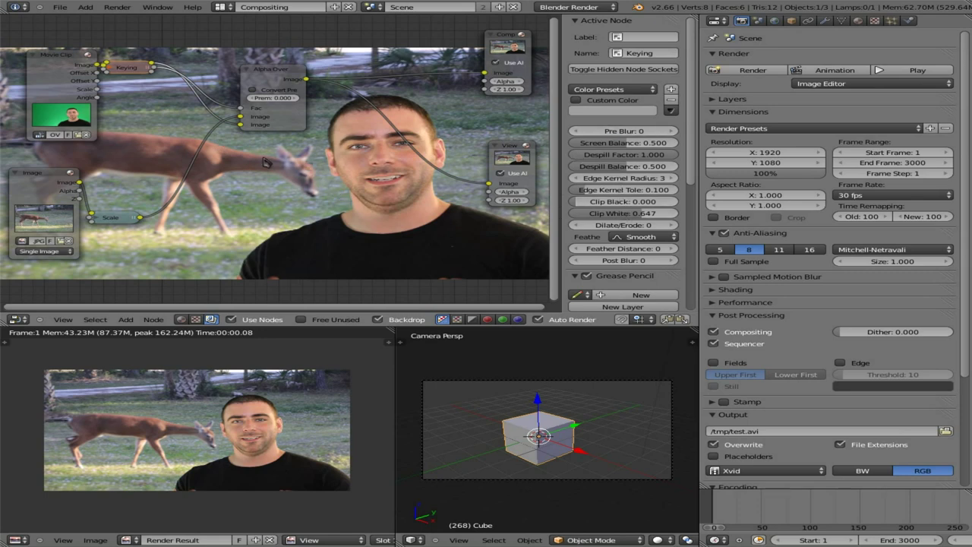
Start a new project from the start-up file and set its frame rate to 29.97 fps.
scroll(265, 162, down, 2)
scroll(264, 162, up, 1)
click(59, 7)
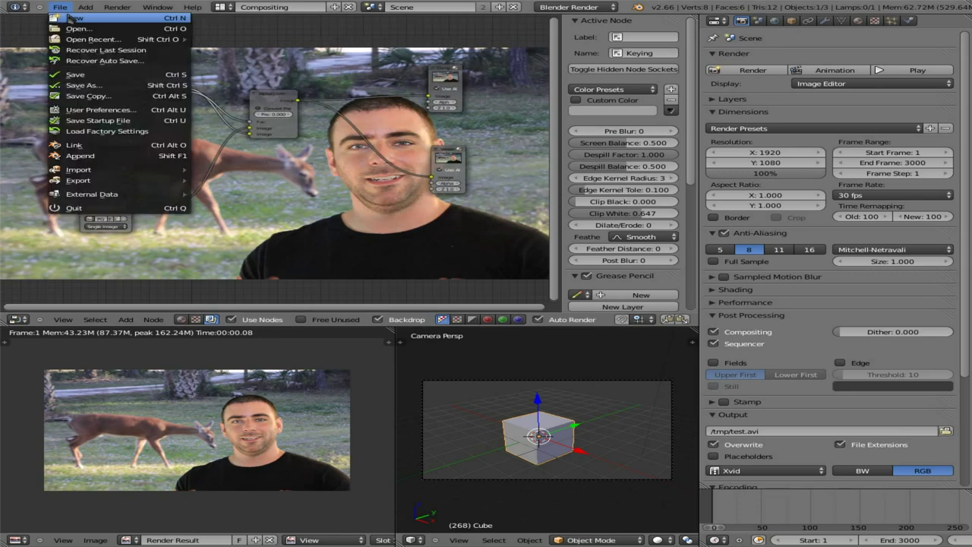
click(69, 16)
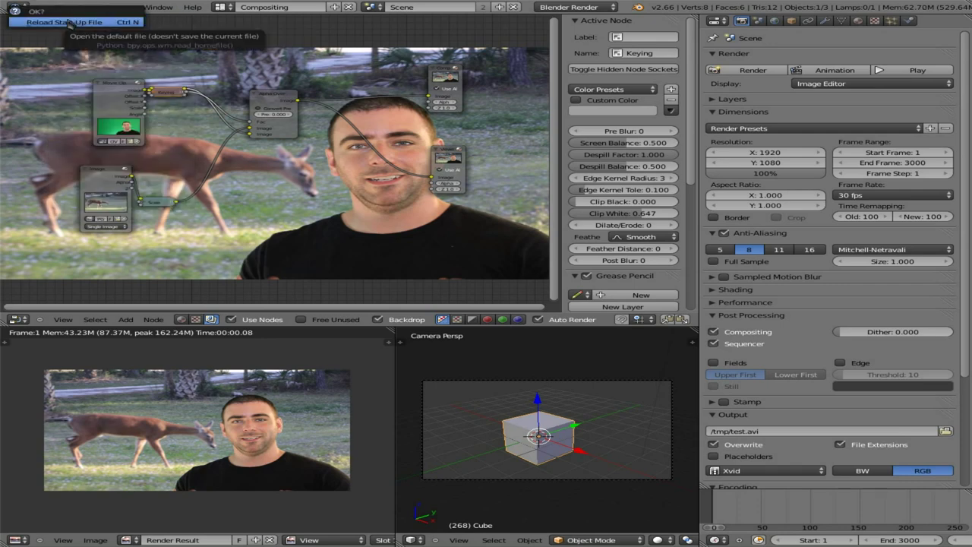
click(69, 21)
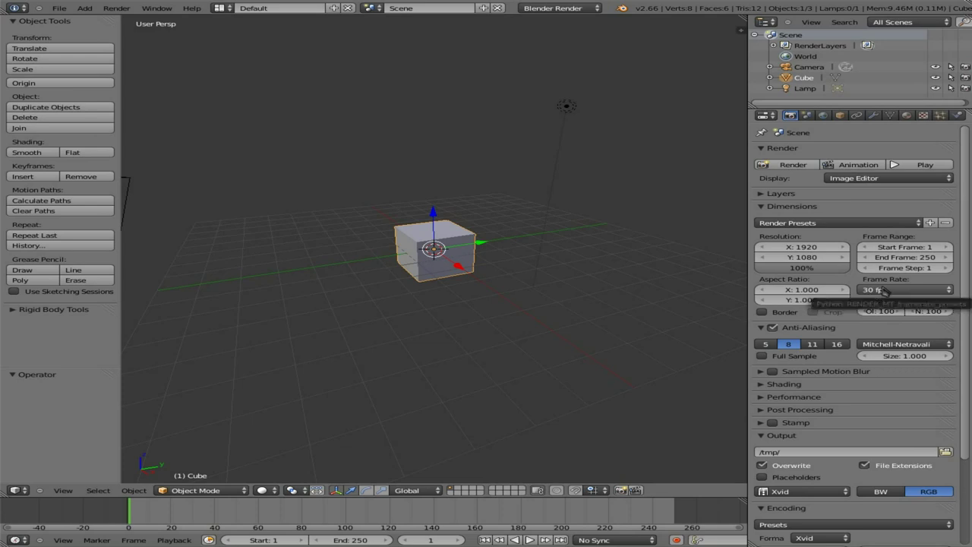
click(883, 291)
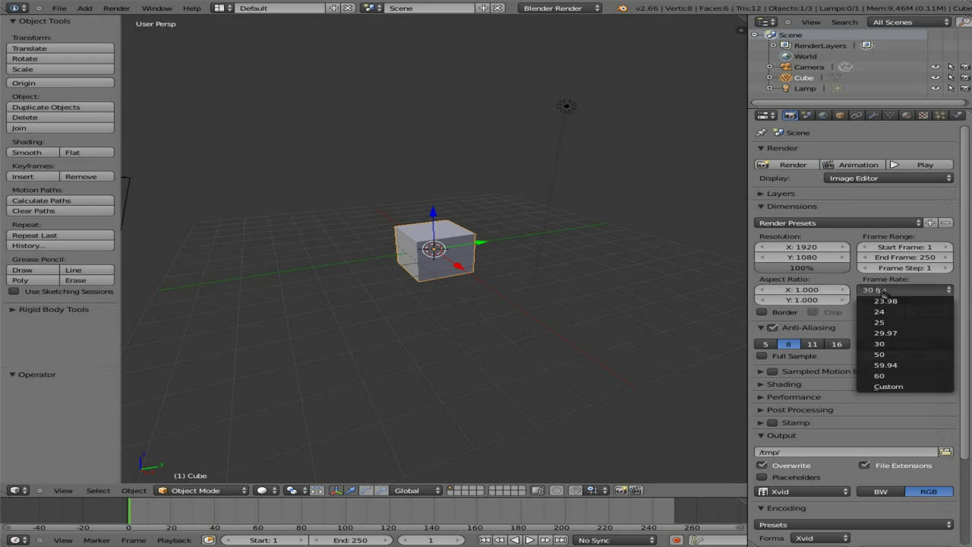
click(898, 336)
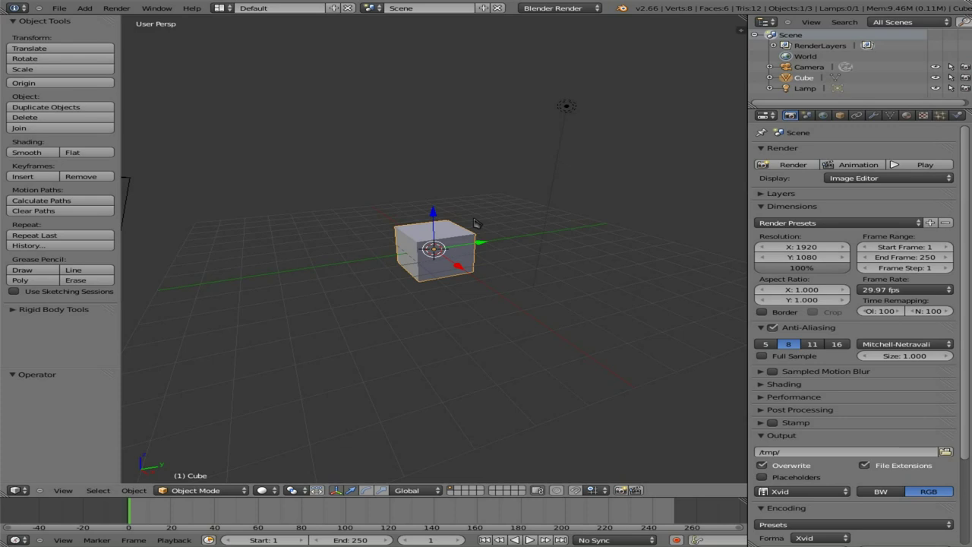
Switch to the Compositing screen layout and enable Use Nodes, Backdrop and Auto Render in the node editor.
click(218, 7)
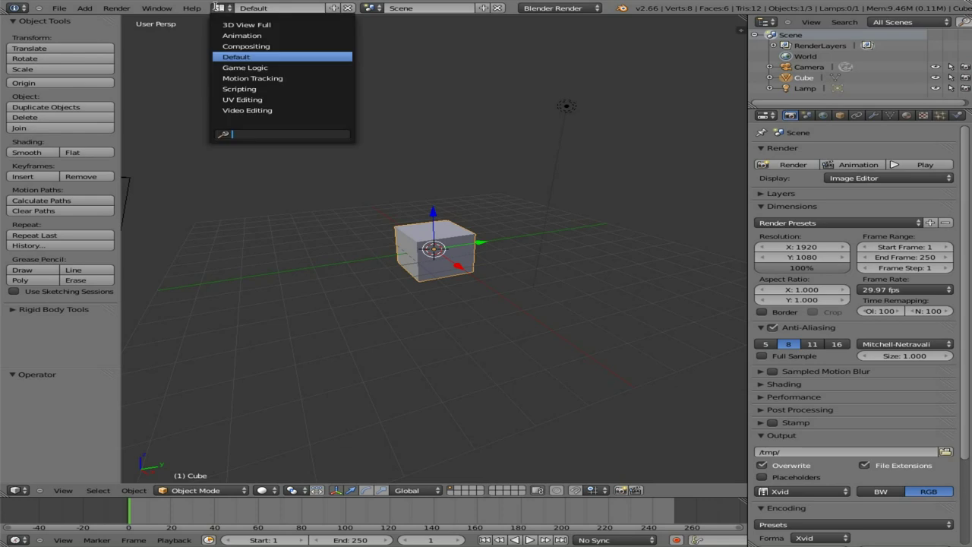
click(245, 46)
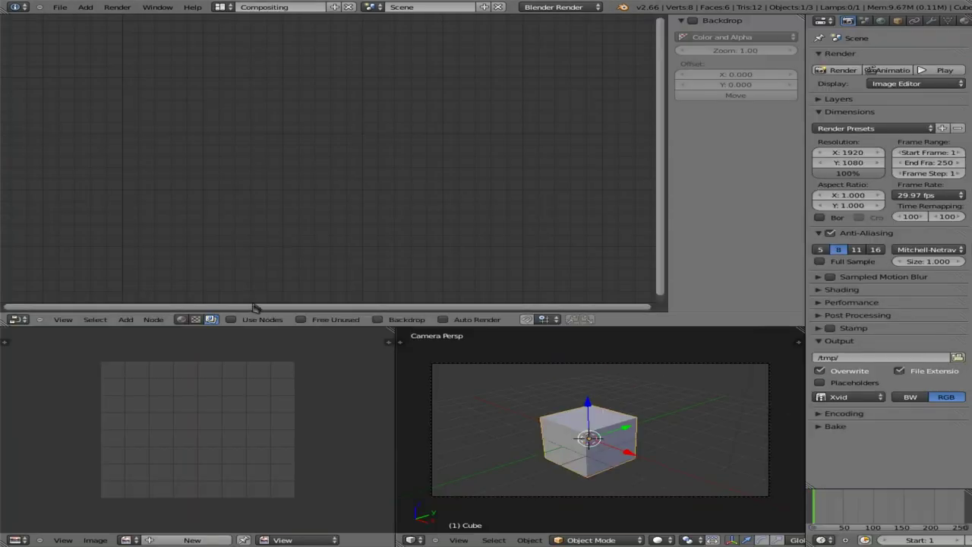
click(232, 320)
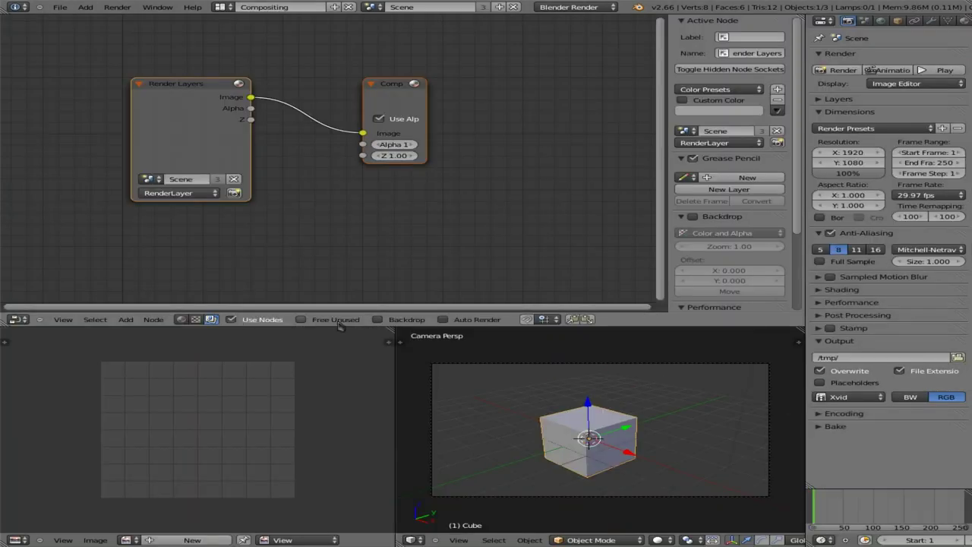
click(379, 320)
click(547, 321)
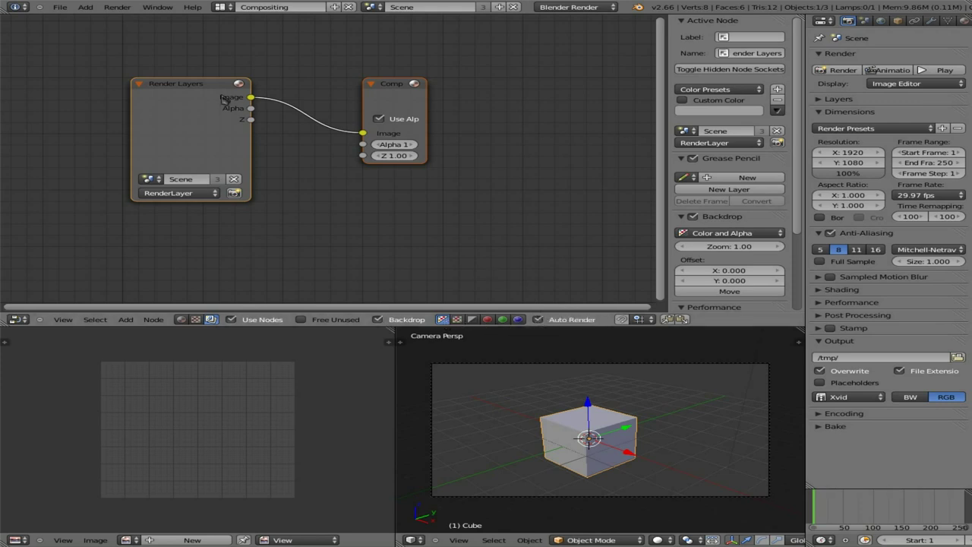
Delete the Render Layers node and move the Composite node to the upper right of the node area.
click(198, 89)
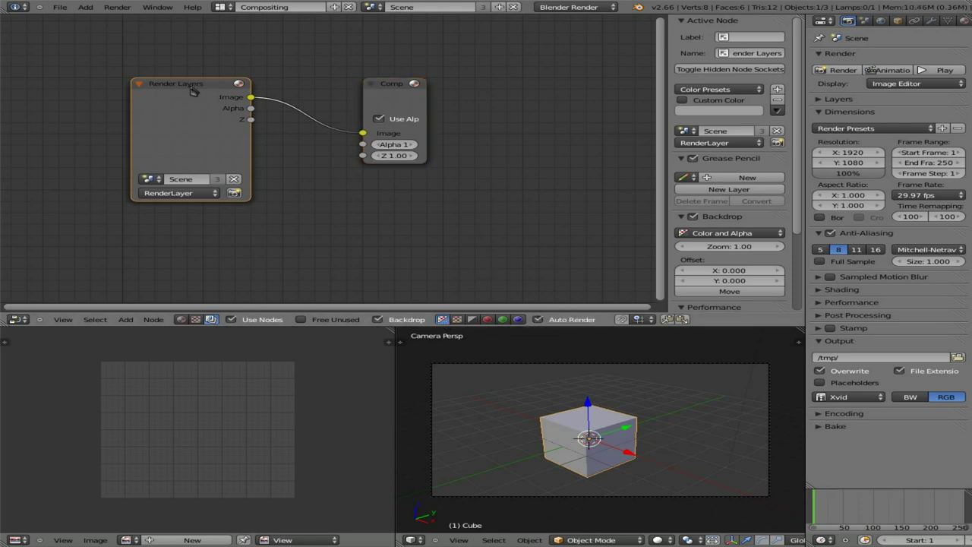
key(x)
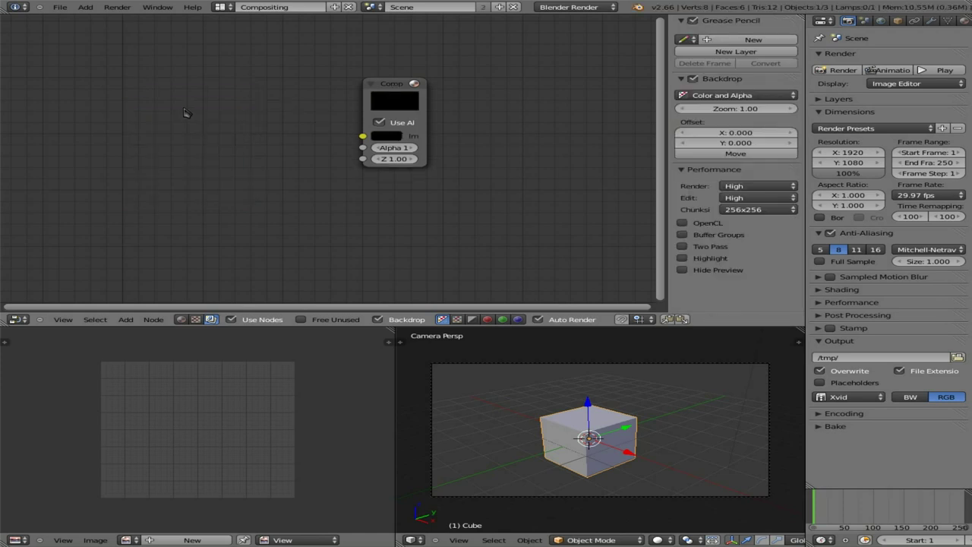
click(401, 90)
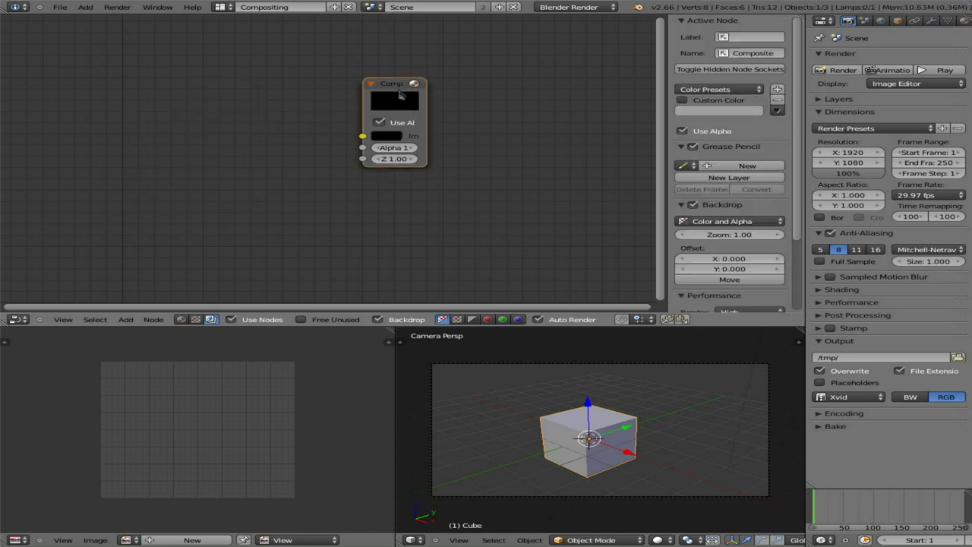
drag(400, 92, 592, 52)
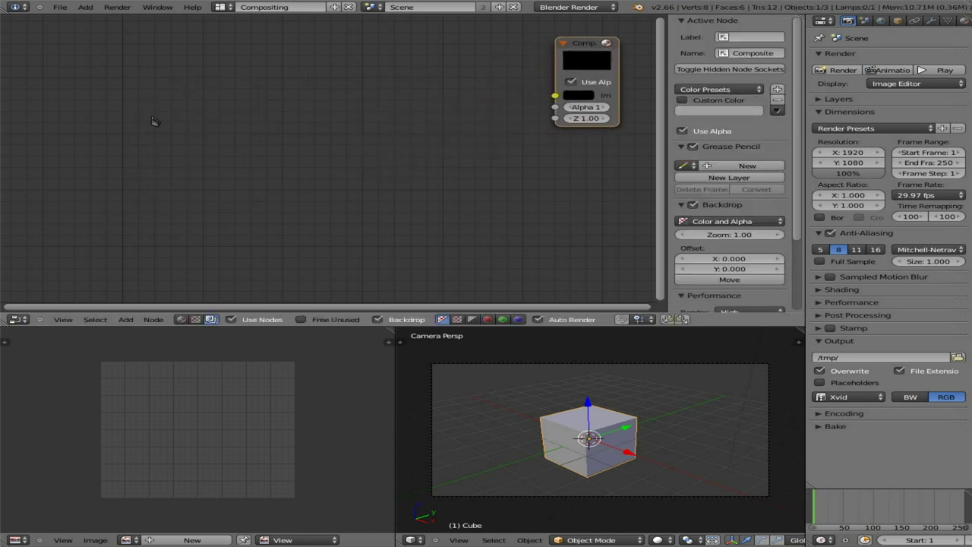
Add a Movie Clip input node with MVI_5748.MOV from the 100CANON folder and place it at the upper left of the node area.
key(shift+a)
mouse_move(139, 95)
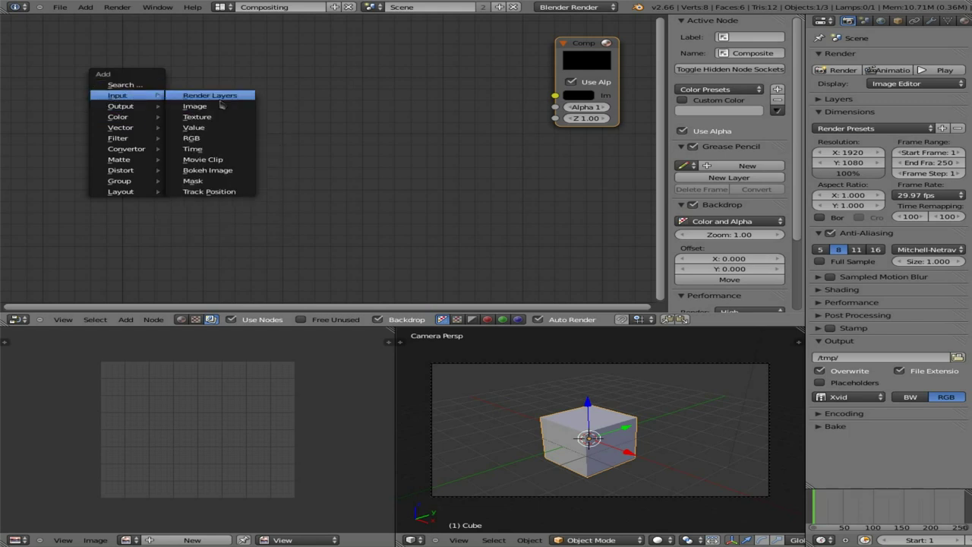
click(203, 160)
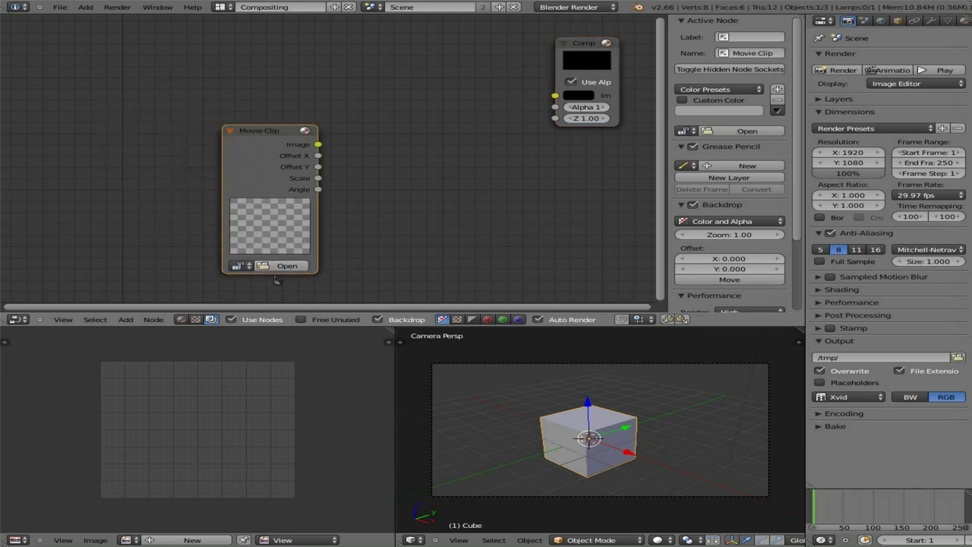
click(280, 266)
click(52, 211)
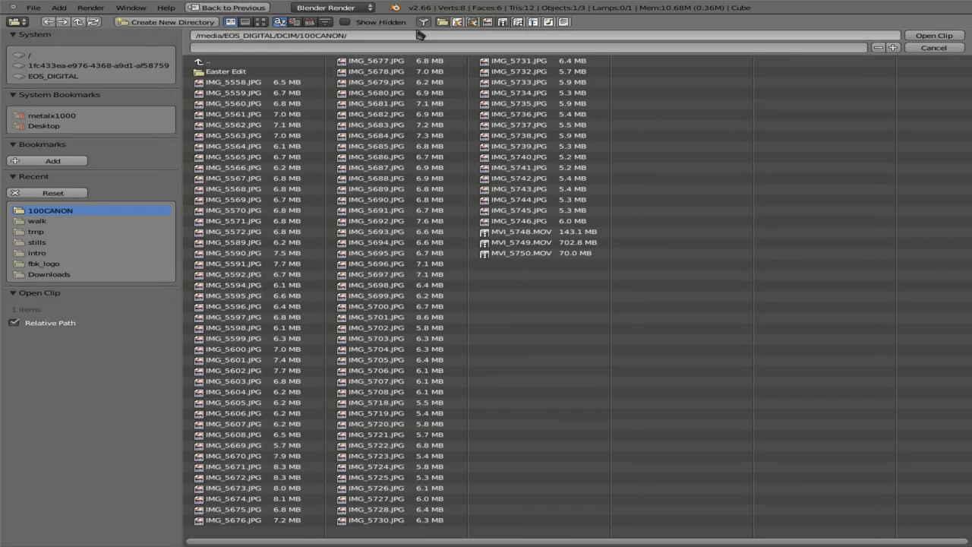
click(261, 24)
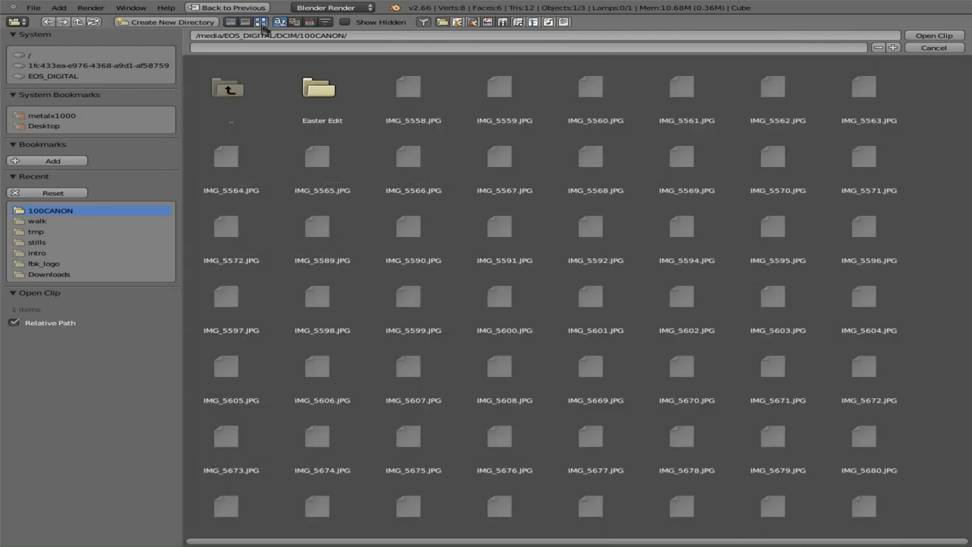
scroll(223, 134, down, 10)
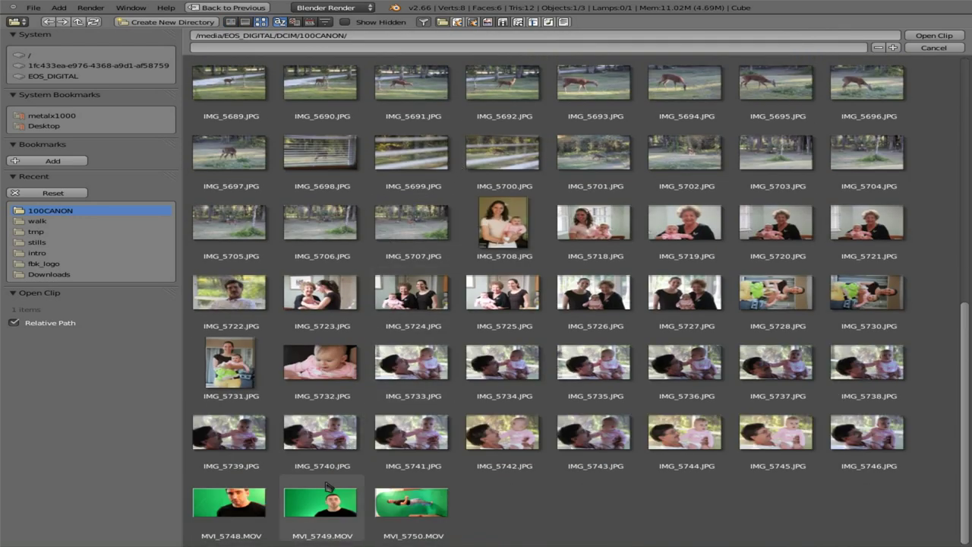
click(243, 502)
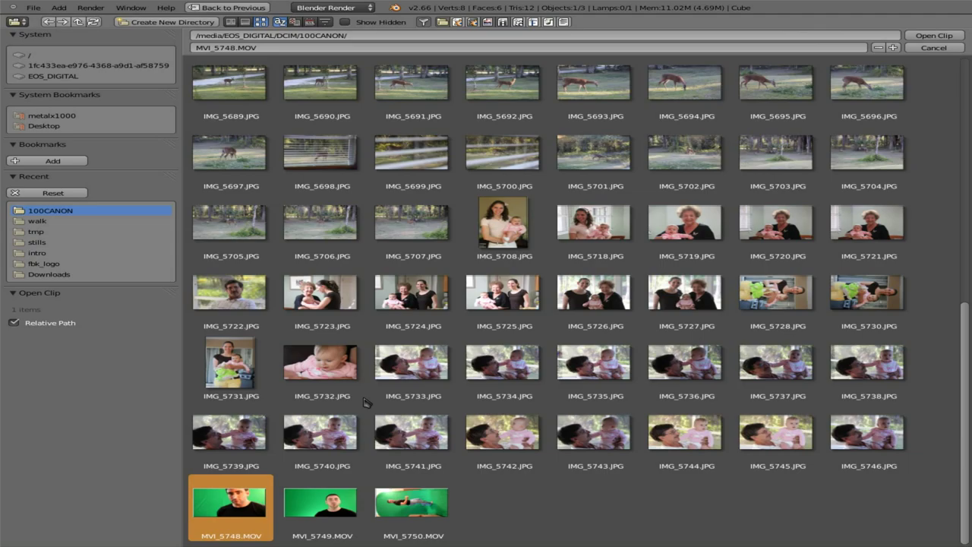
click(928, 36)
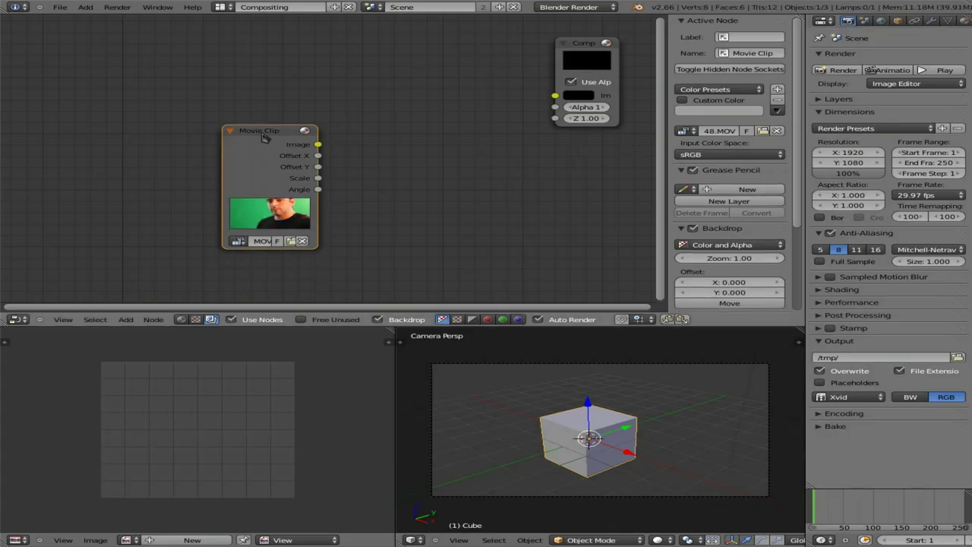
drag(242, 128, 71, 56)
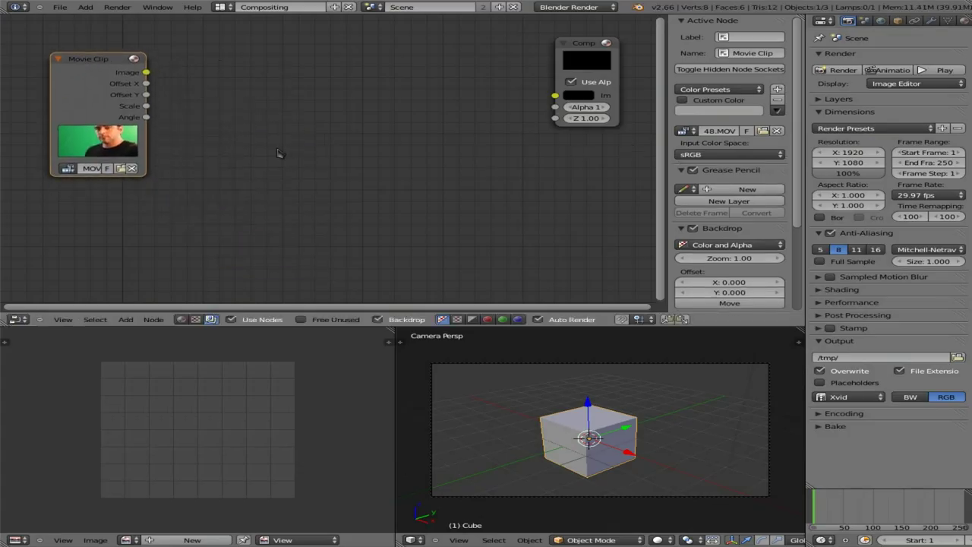
Add an Image input node with IMG_5692.JPG from the 100CANON folder and place it directly beneath the Movie Clip node.
key(shift+a)
mouse_move(278, 150)
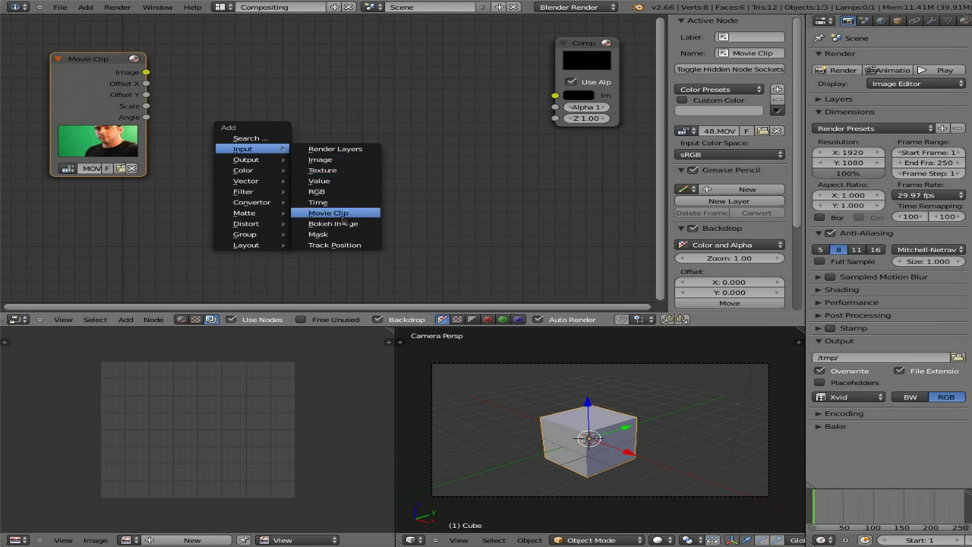
click(344, 163)
click(345, 164)
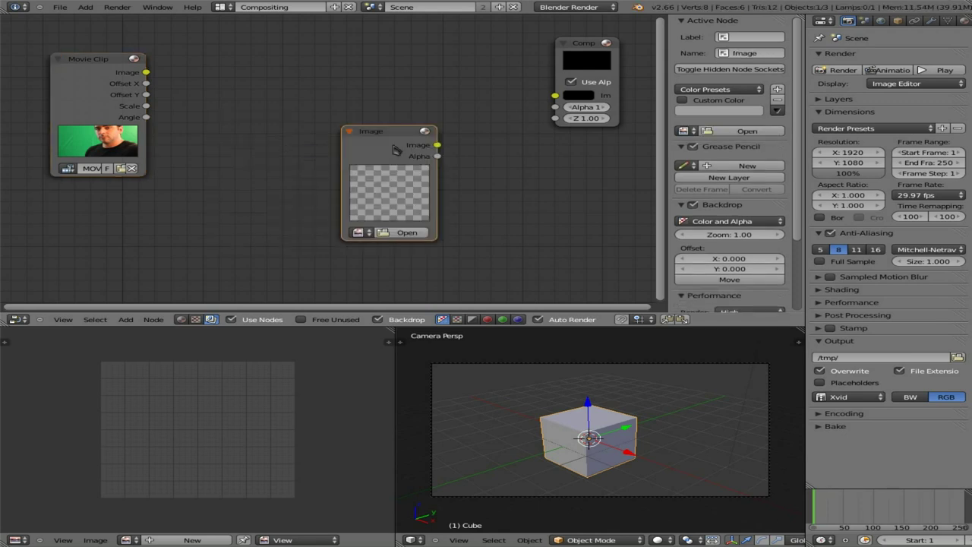
click(397, 233)
click(59, 211)
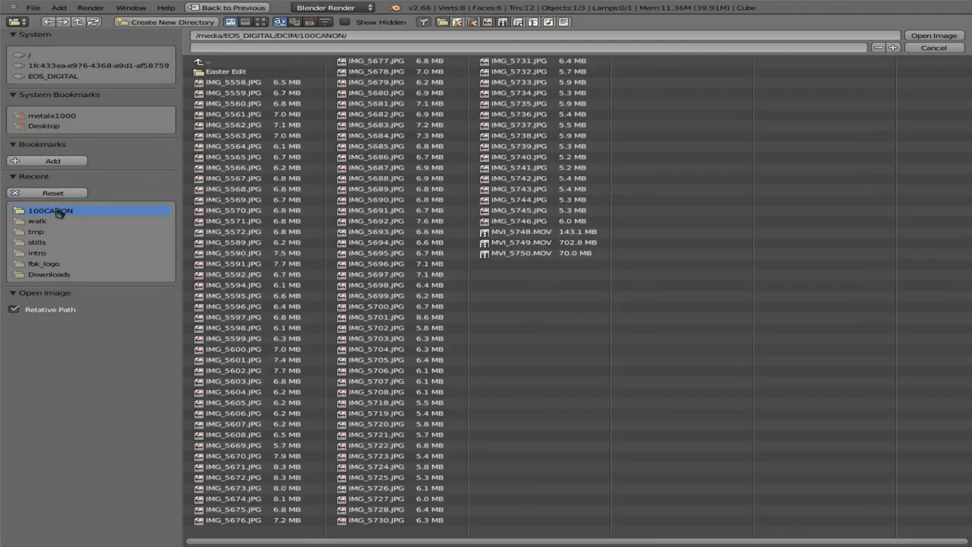
click(260, 22)
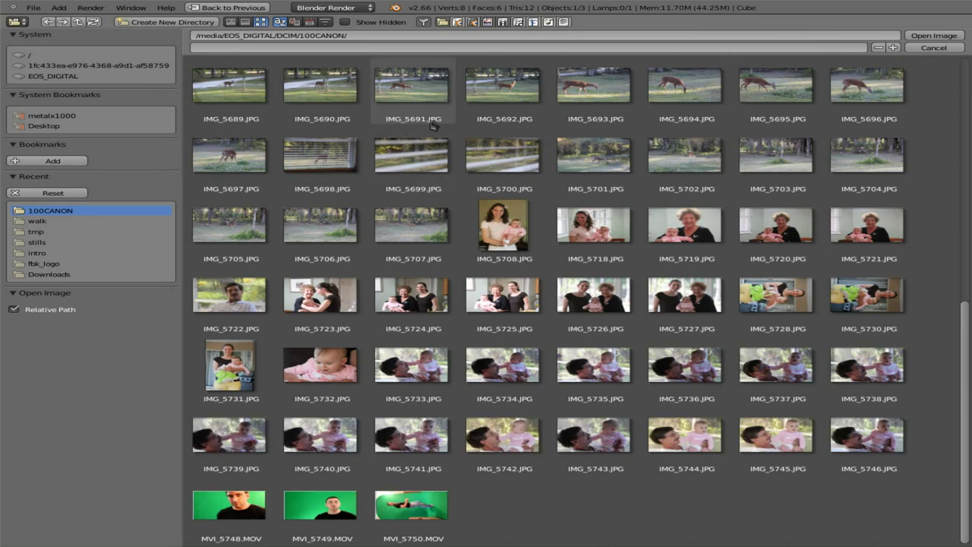
scroll(475, 155, up, 1)
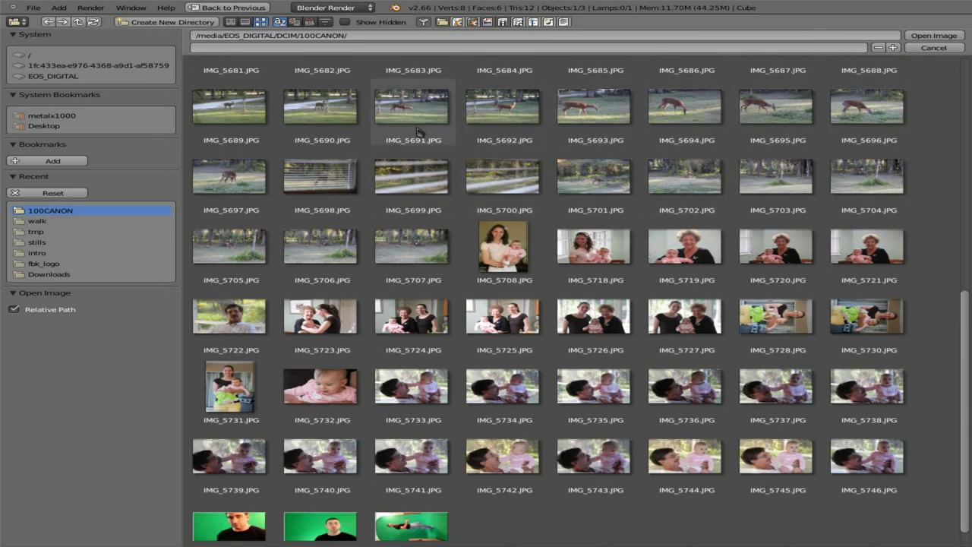
click(503, 107)
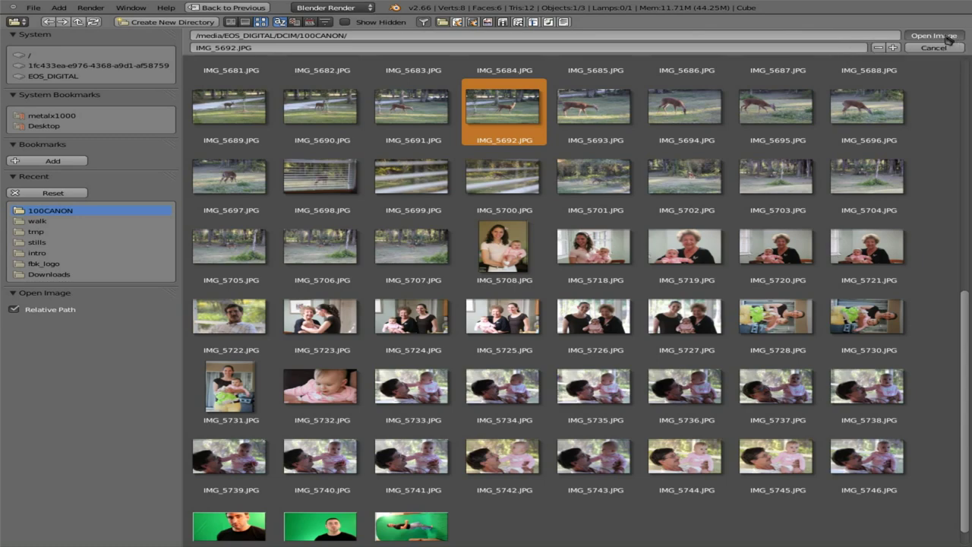
key(Return)
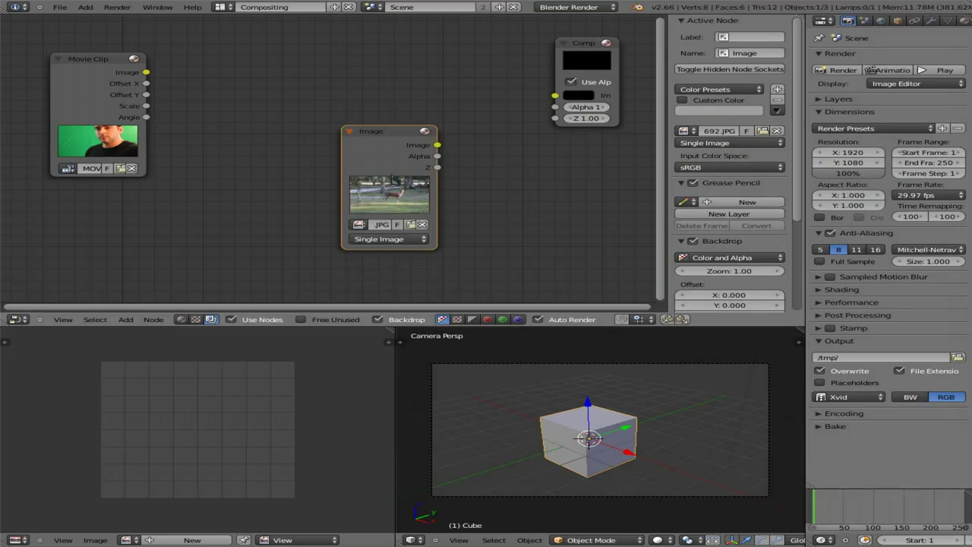
click(82, 199)
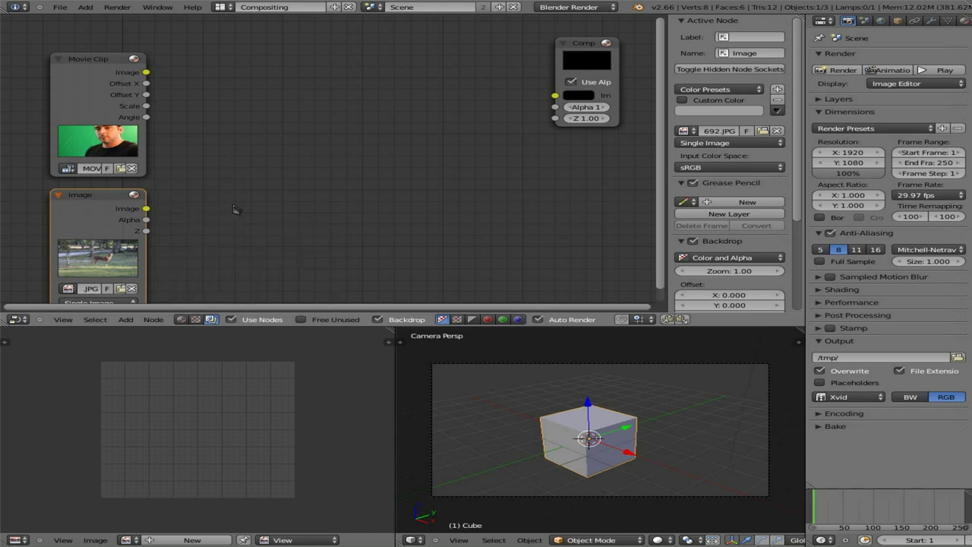
Add a Scale node, link it between the Image node's image output and the Composite node, and render the frame.
key(shift+a)
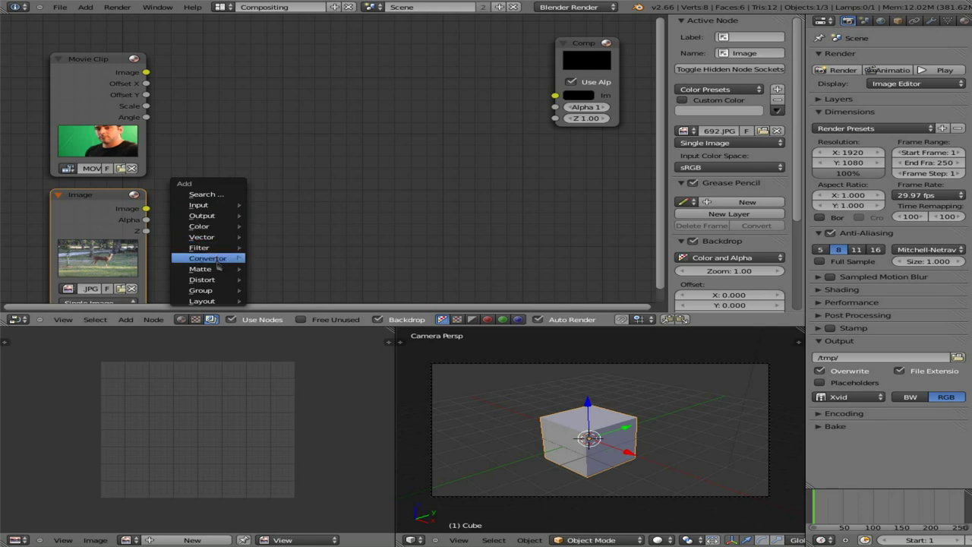
mouse_move(218, 271)
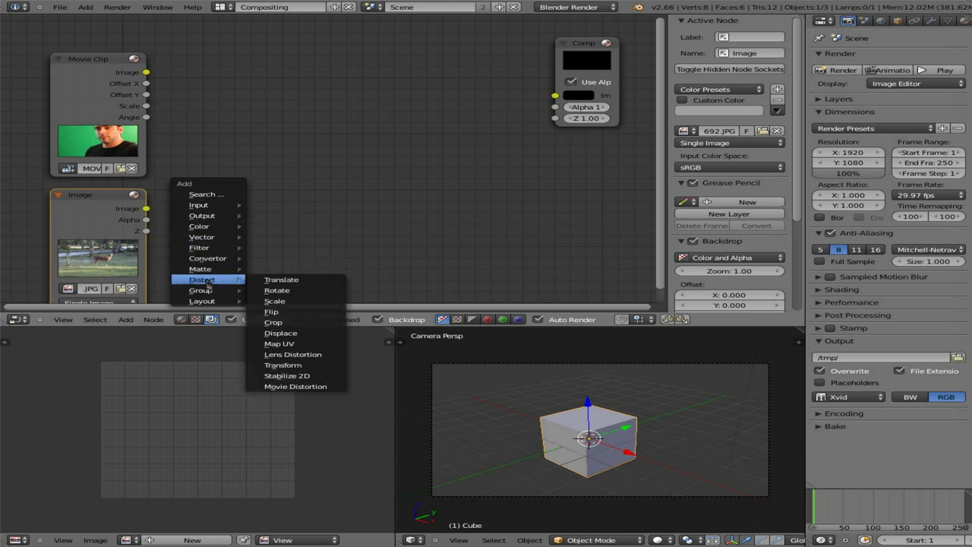
click(313, 300)
click(232, 242)
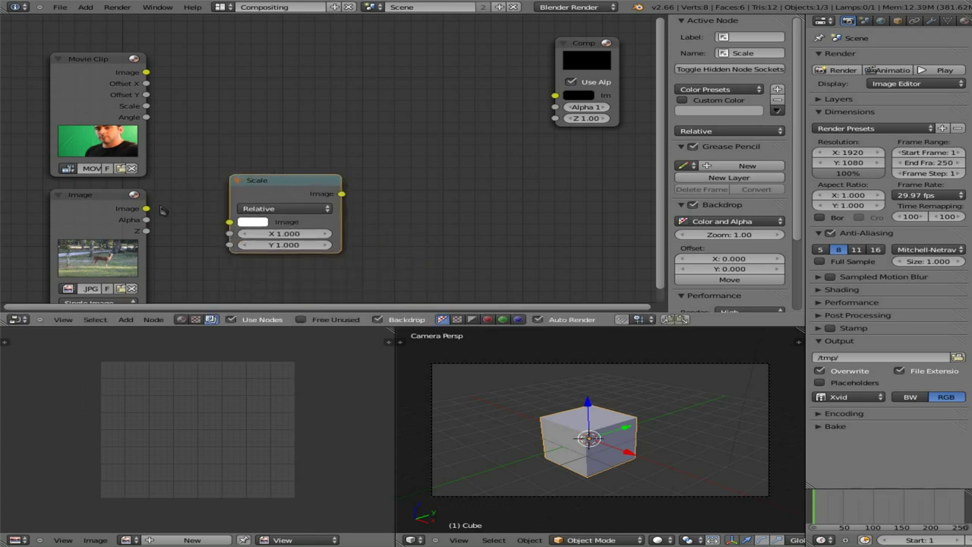
drag(147, 209, 230, 222)
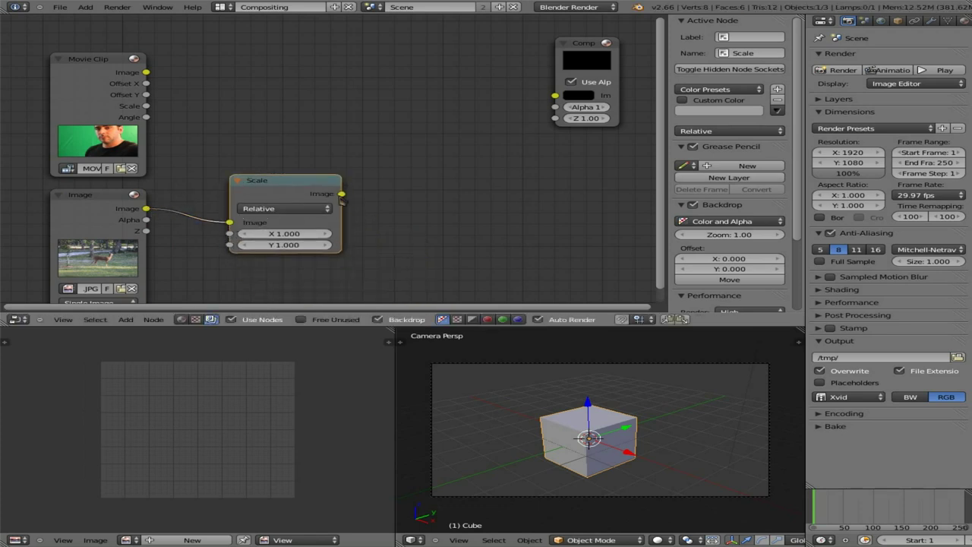
drag(341, 194, 555, 98)
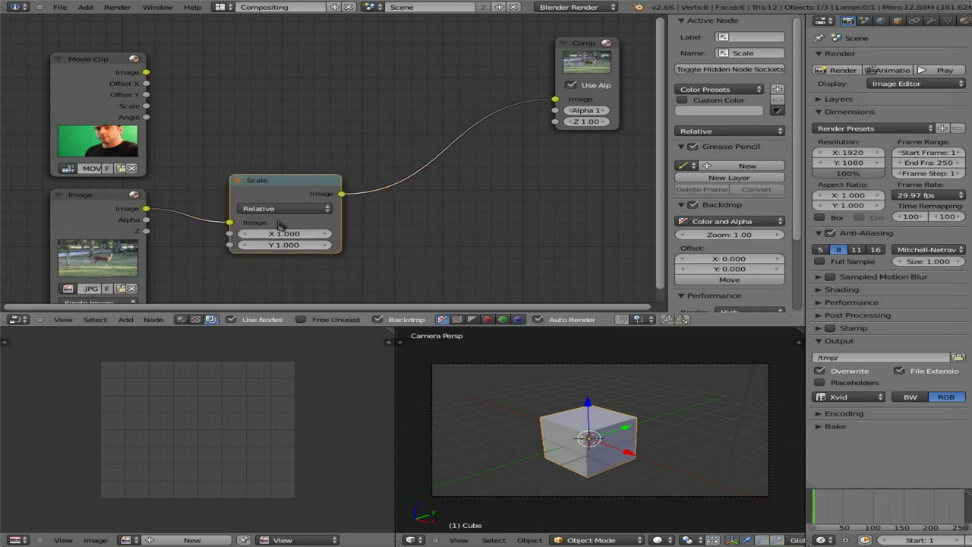
key(F12)
scroll(214, 444, down, 7)
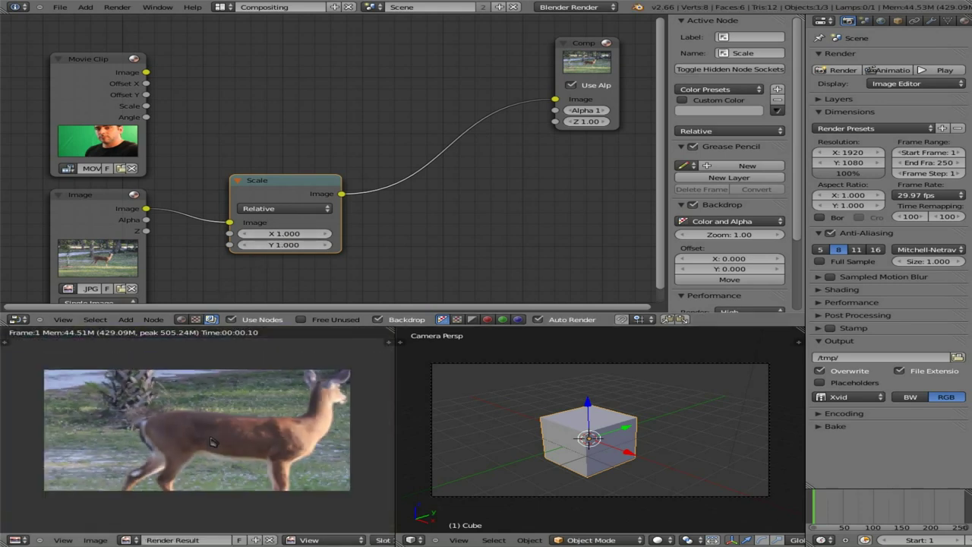
Set the Scale node to Render Size, then collapse it and place it beside the Image node.
click(266, 208)
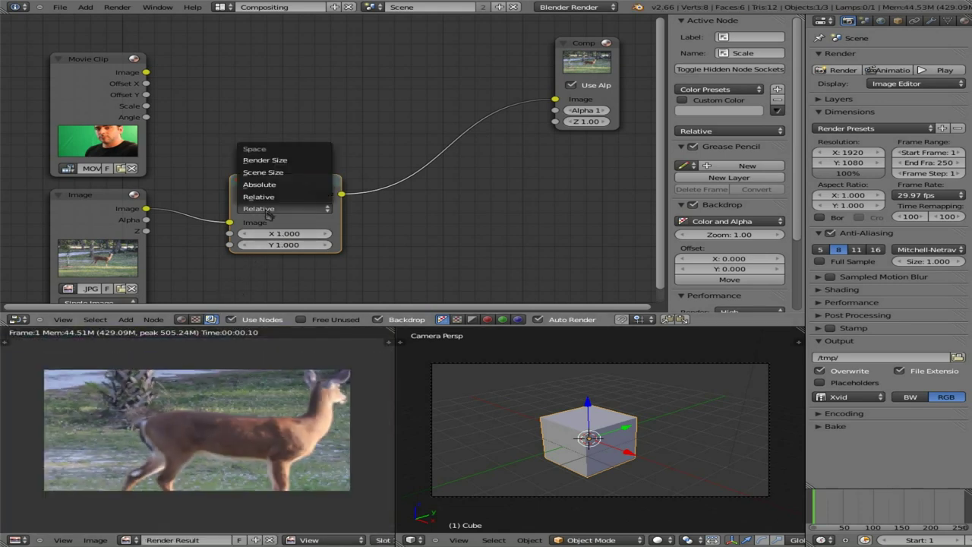
click(272, 161)
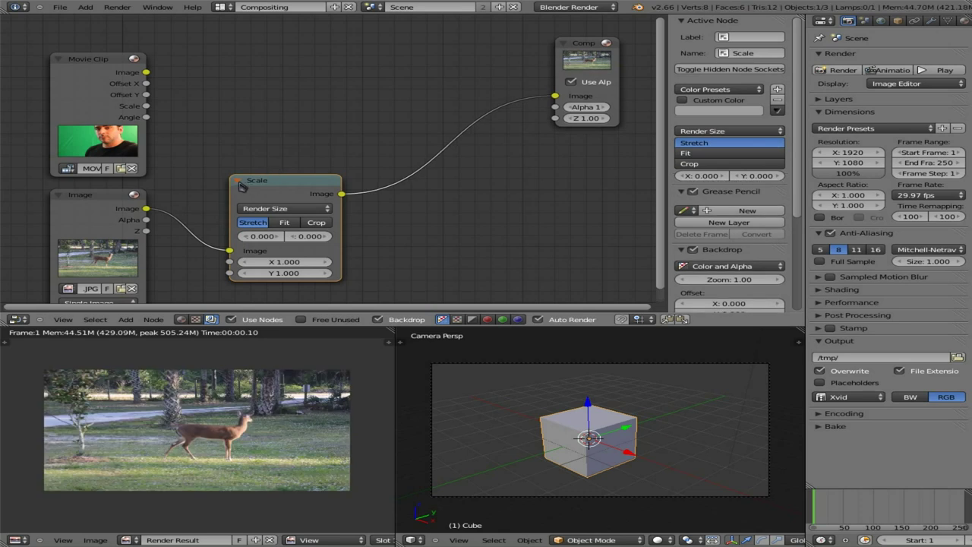
click(237, 180)
drag(242, 197, 177, 257)
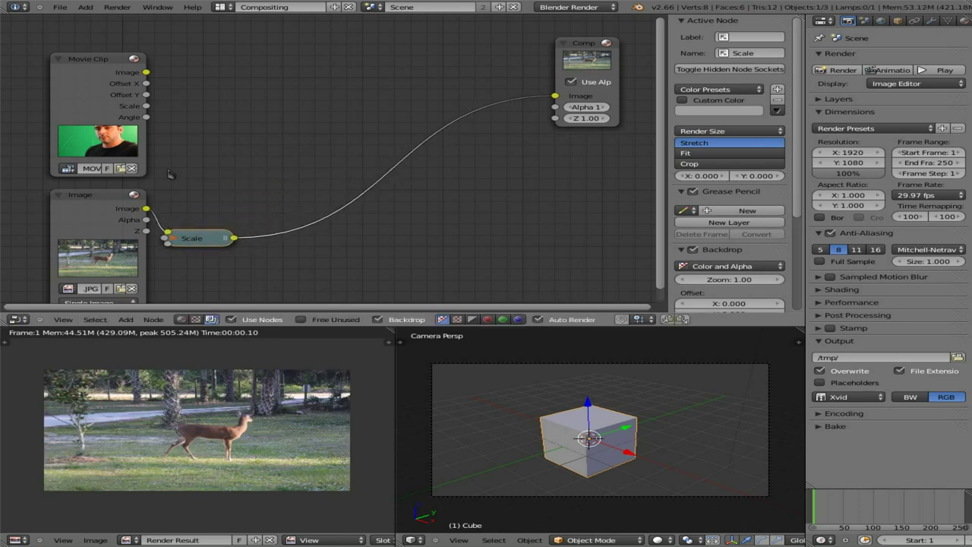
Add a Keying node before the Composite node, with the Movie Clip image as its Image input and the Scale node unlinked from it.
click(107, 74)
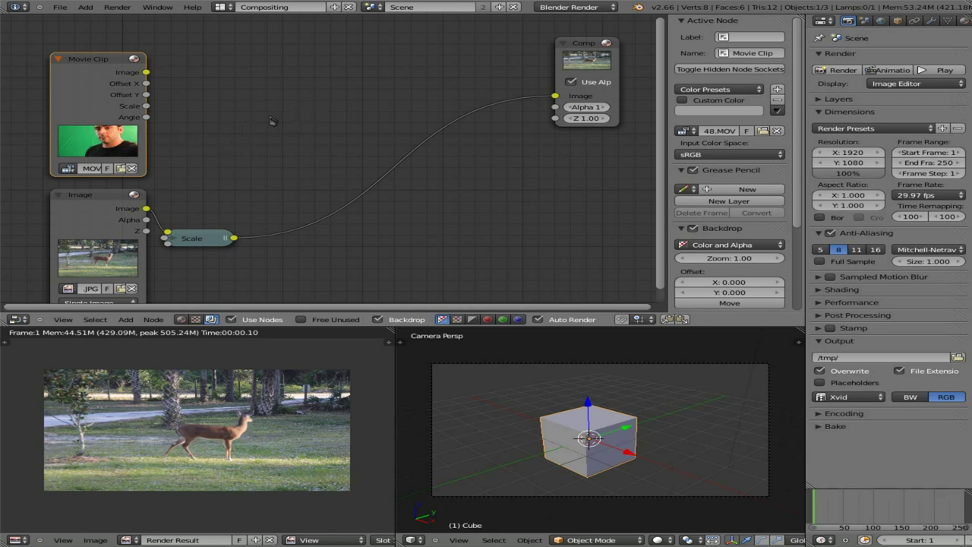
key(shift+a)
mouse_move(257, 93)
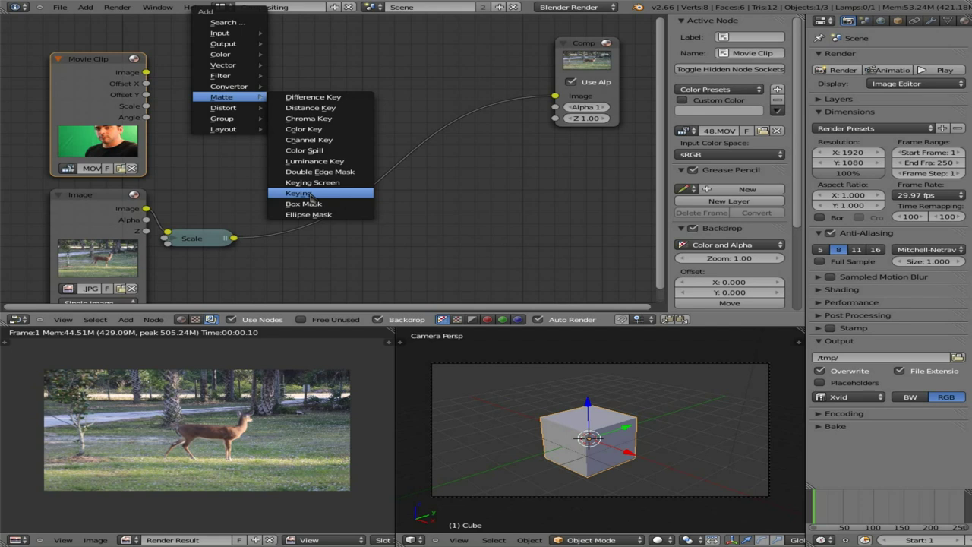
click(310, 194)
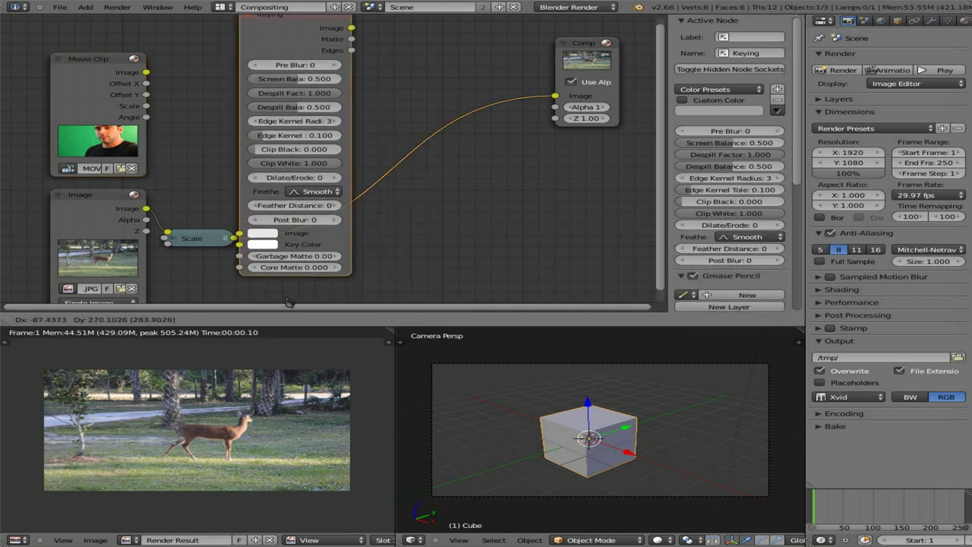
click(309, 319)
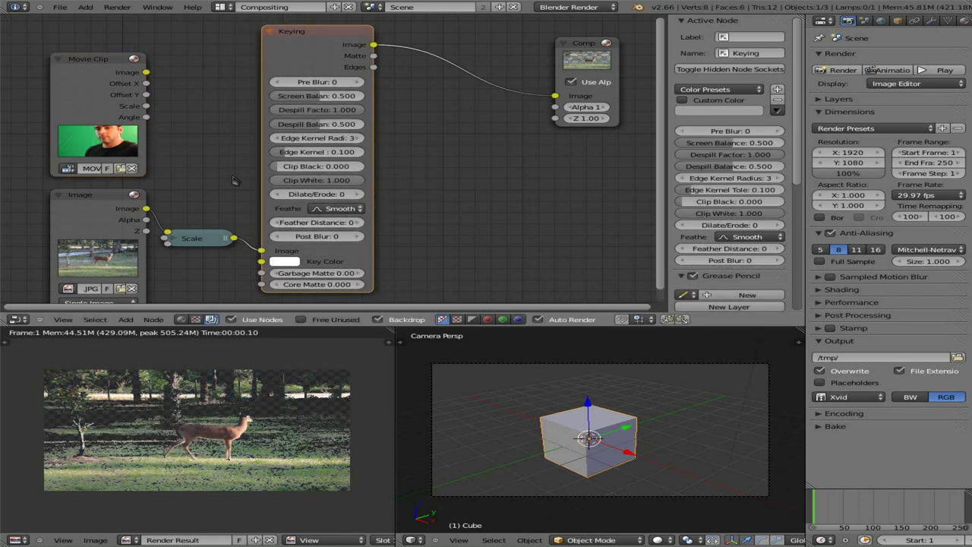
drag(147, 72, 262, 261)
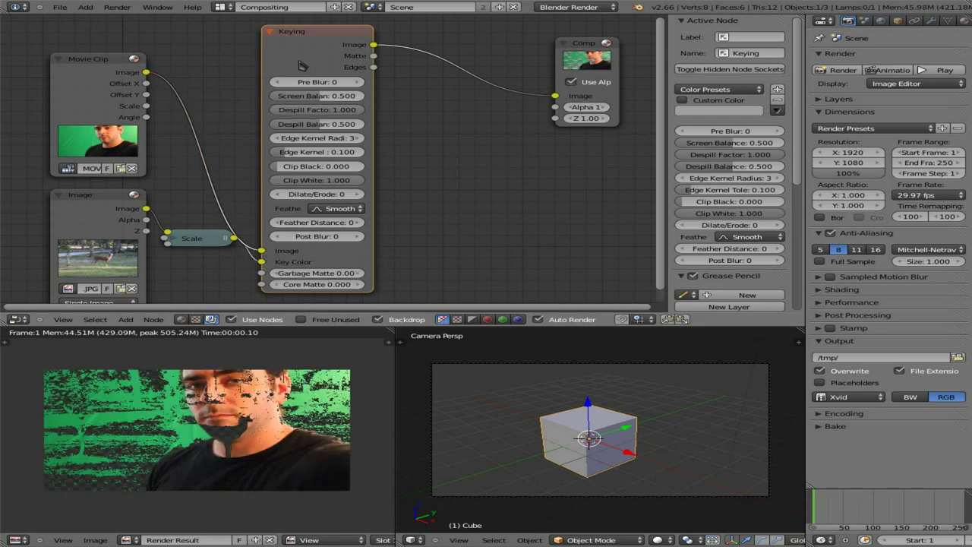
drag(312, 34, 410, 28)
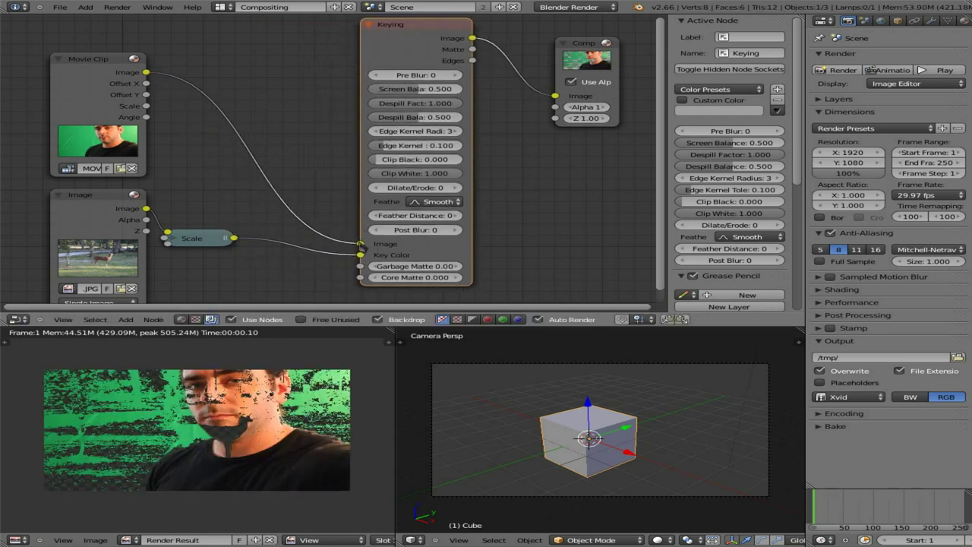
drag(362, 257, 319, 259)
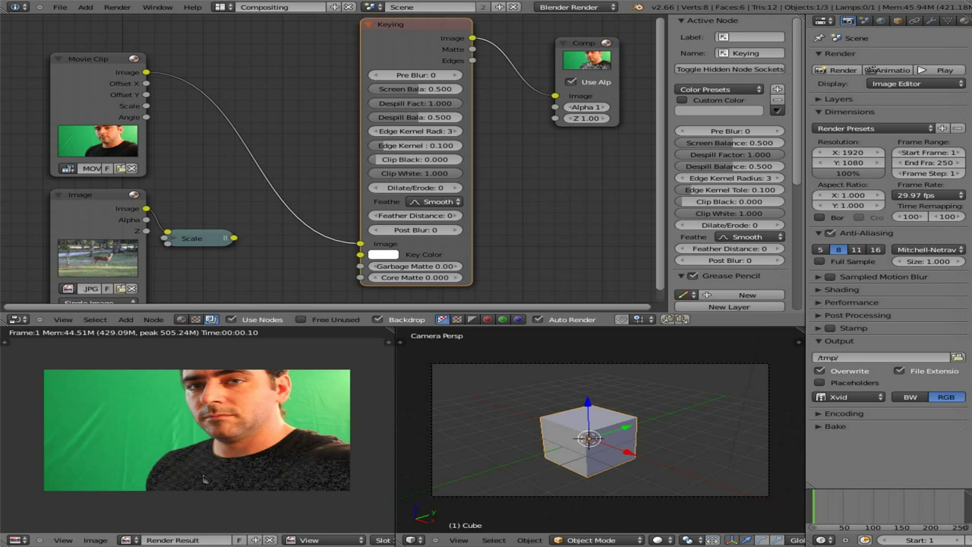
Sample the green backdrop in the render result as the Keying node's key color and inspect the keyed edges.
click(385, 257)
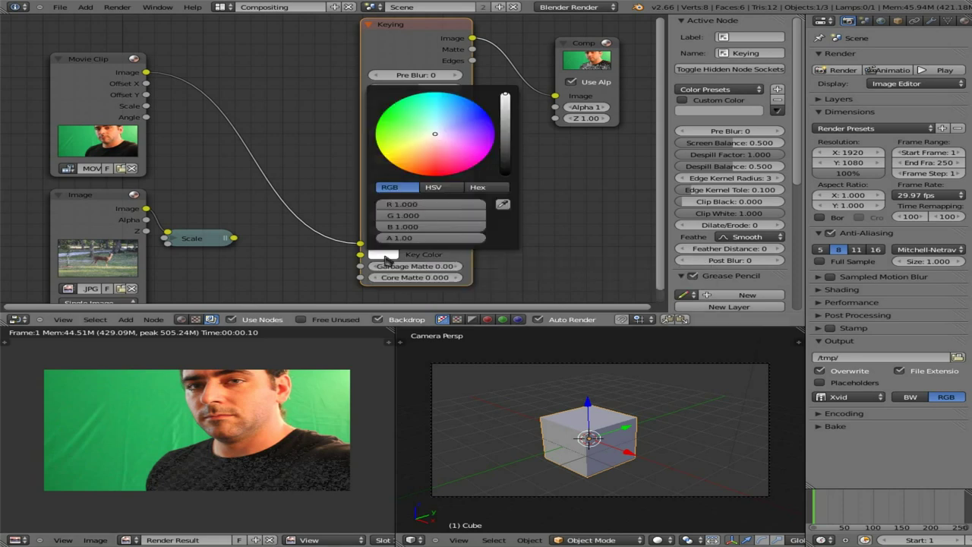
click(503, 204)
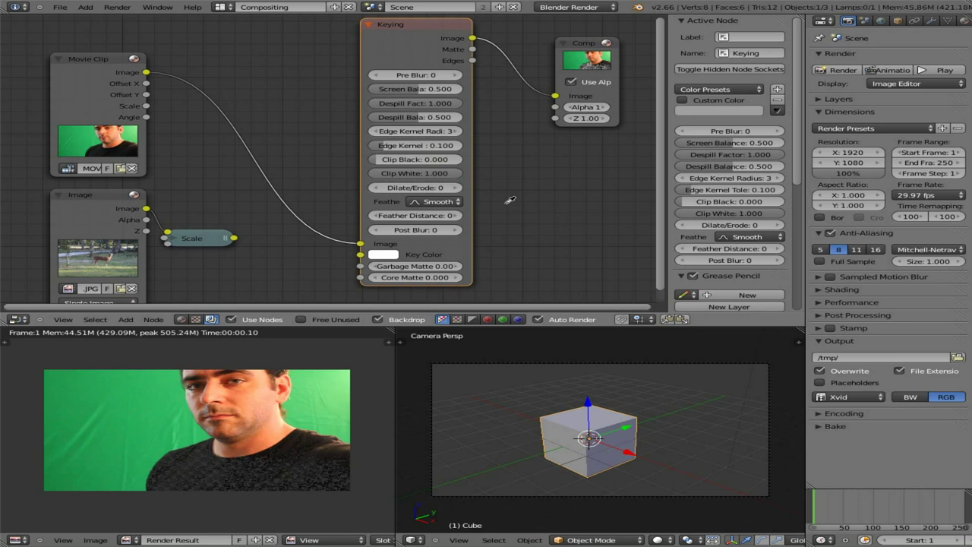
click(139, 417)
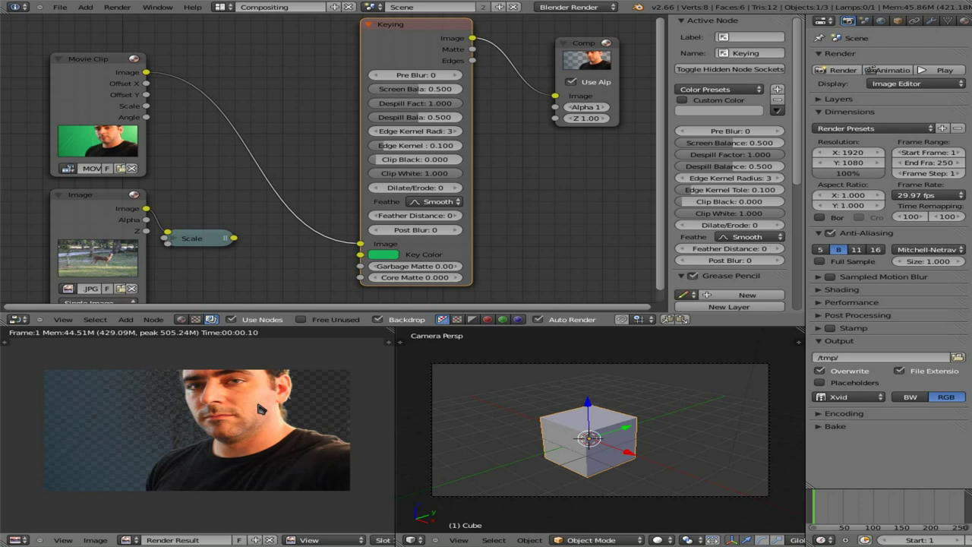
scroll(289, 425, up, 2)
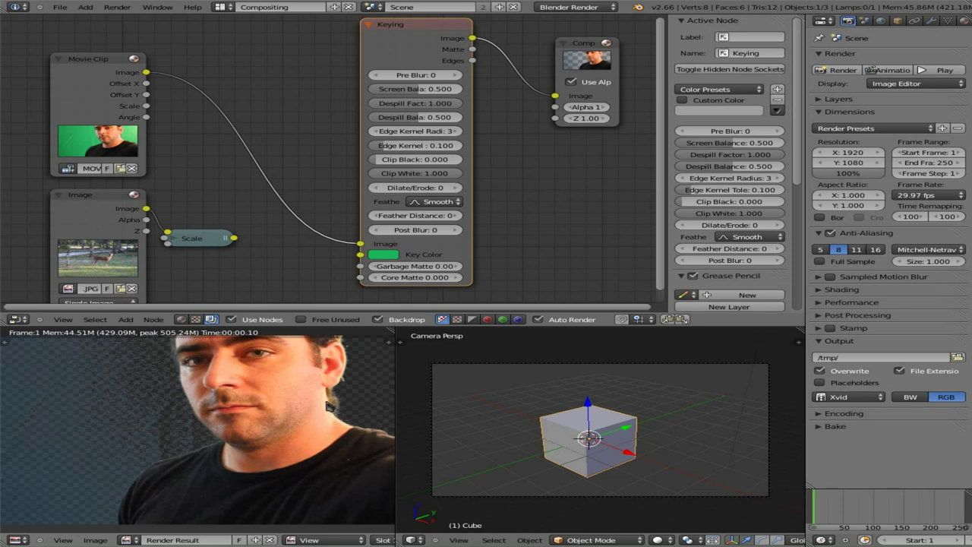
scroll(116, 401, down, 1)
scroll(281, 441, up, 1)
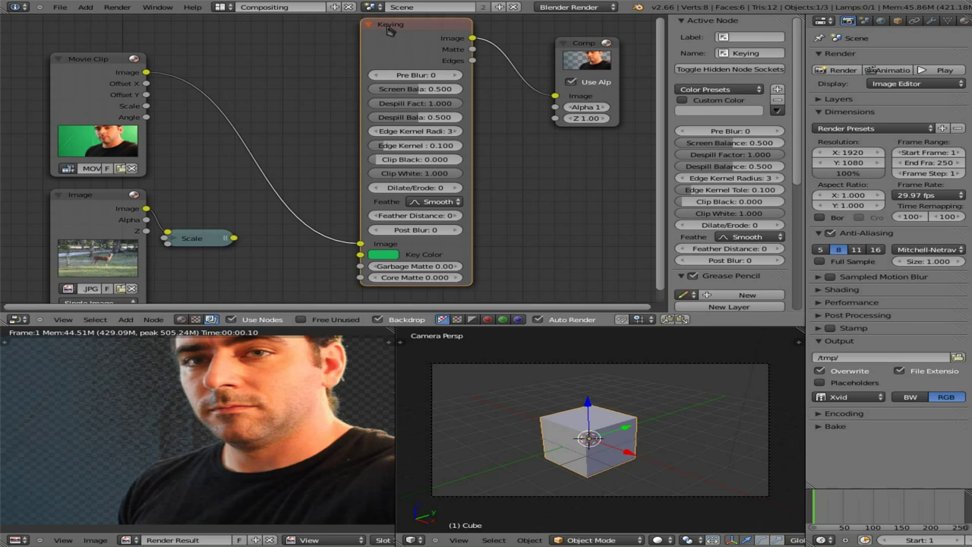
Collapse the Keying node and place it beside the Movie Clip node.
drag(394, 30, 378, 36)
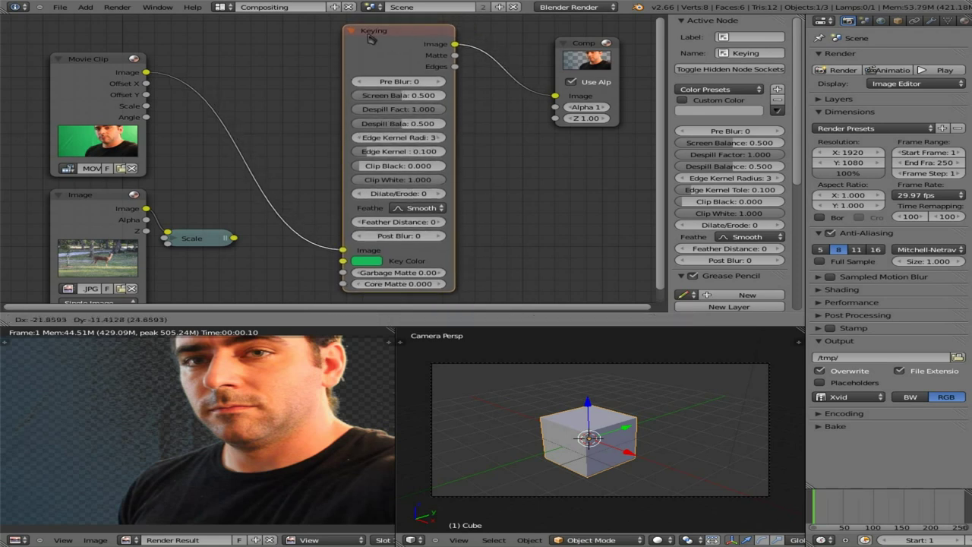
scroll(110, 417, down, 1)
scroll(112, 418, down, 1)
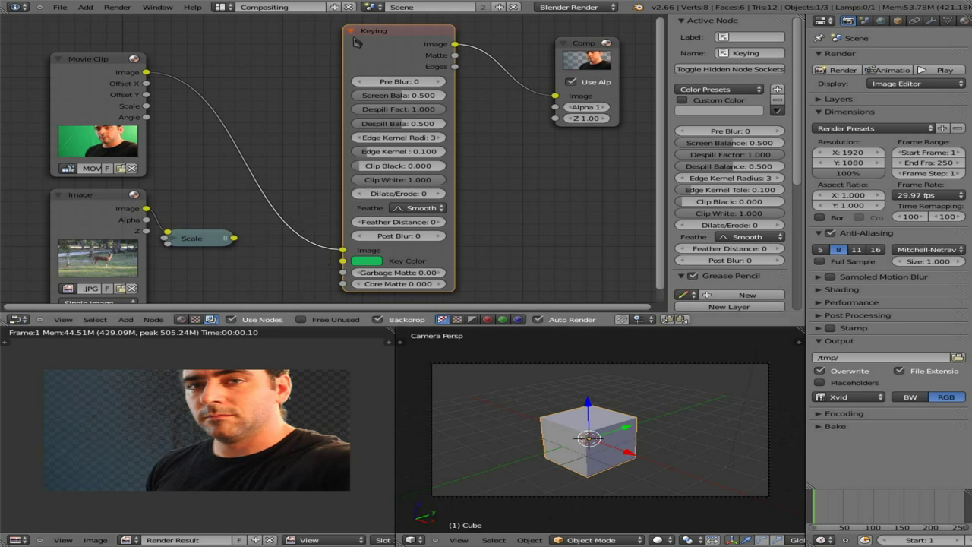
key(h)
key(g)
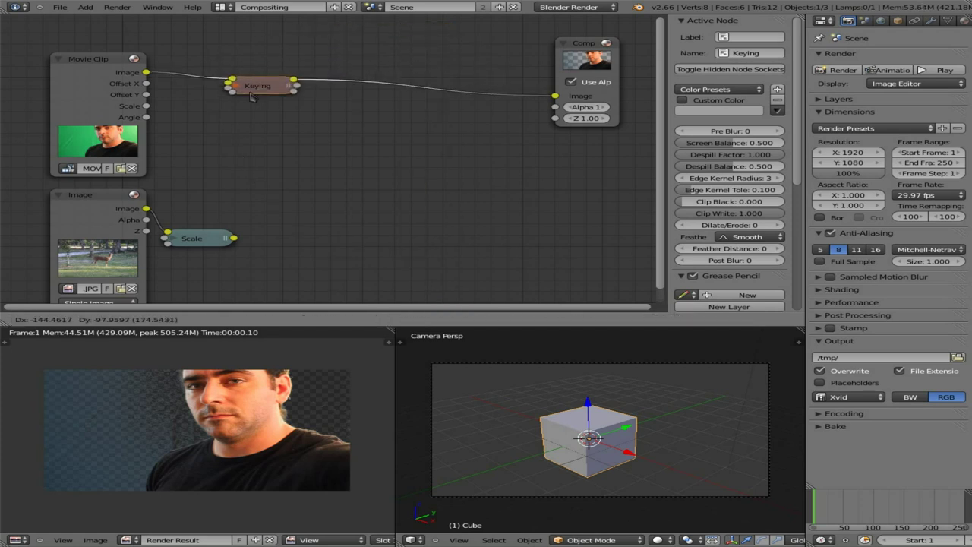
click(252, 95)
Add an Alpha Over node below the Keying link and connect the Scale node's output to its first image input.
key(shift+a)
mouse_move(468, 188)
mouse_move(452, 131)
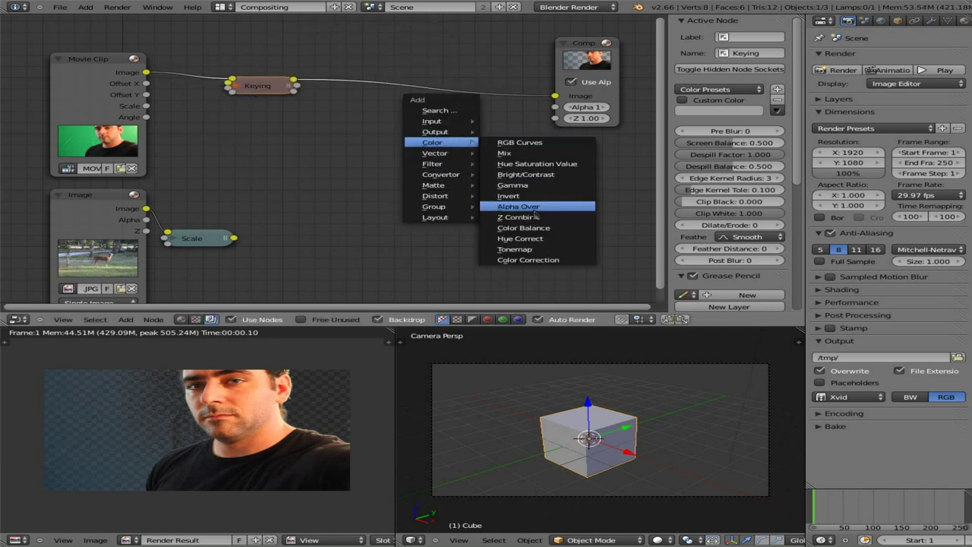
click(533, 209)
click(427, 167)
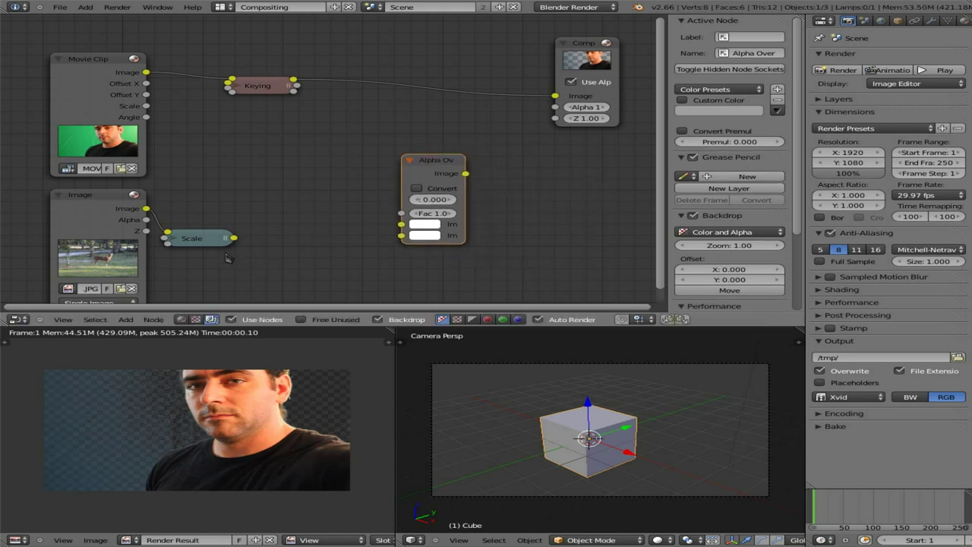
drag(235, 240, 402, 224)
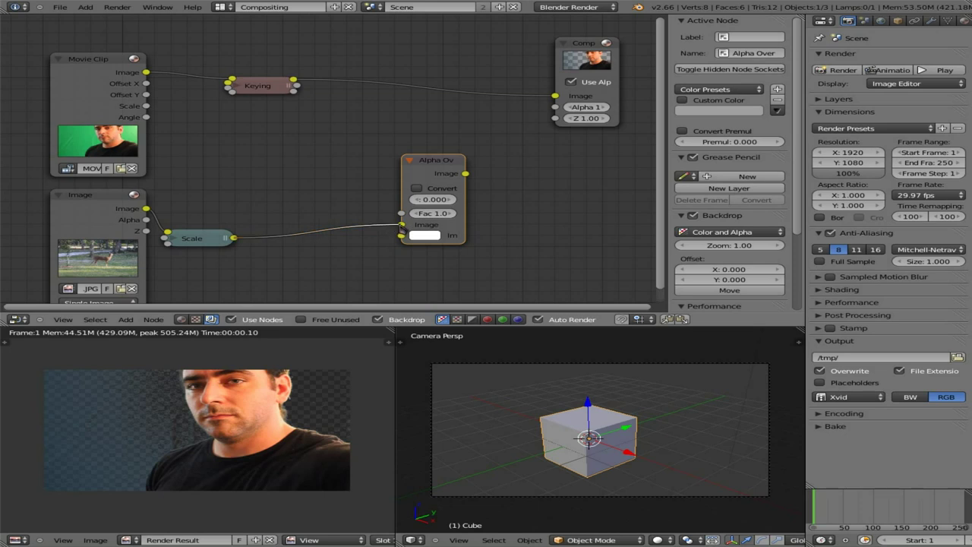
Connect the Keying node's Image output to the Alpha Over's second image input and its Matte output to Fac.
drag(293, 79, 401, 237)
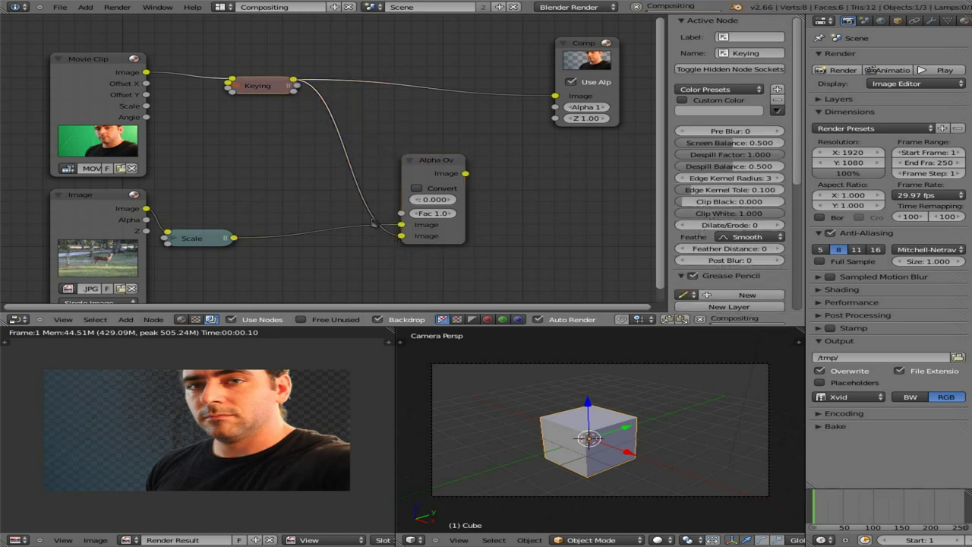
click(237, 87)
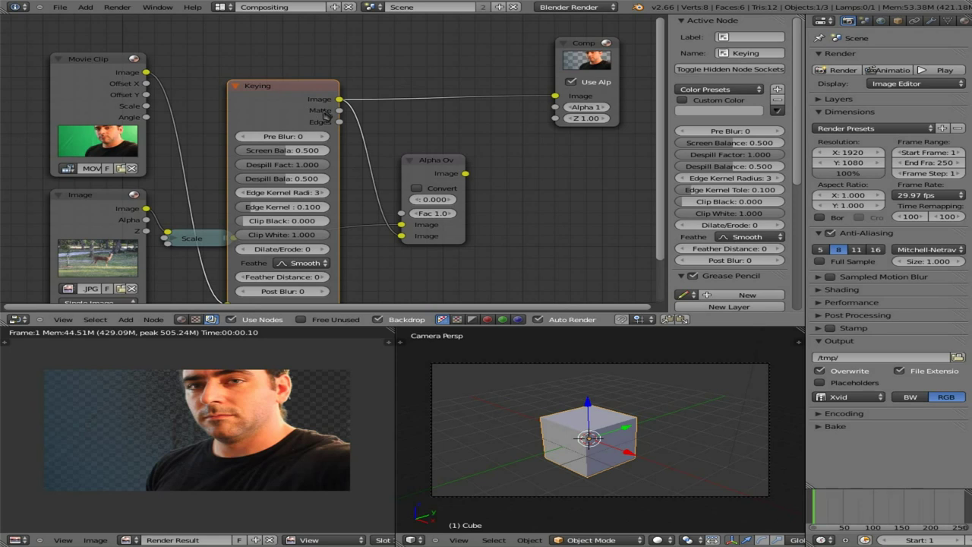
drag(339, 111, 400, 215)
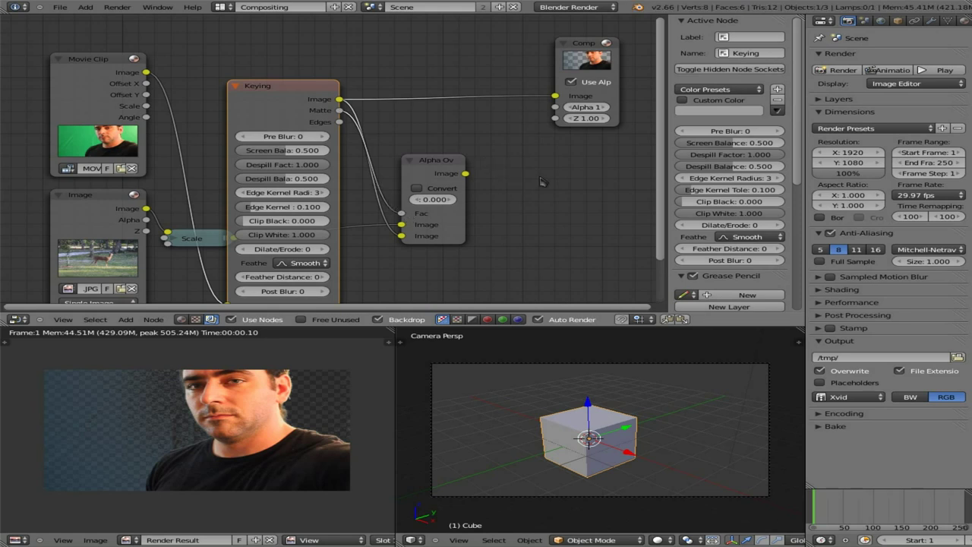
Add a Viewer node below the Composite node, feed it the Keying node's image, and collapse the Keying node.
key(shift+a)
mouse_move(490, 168)
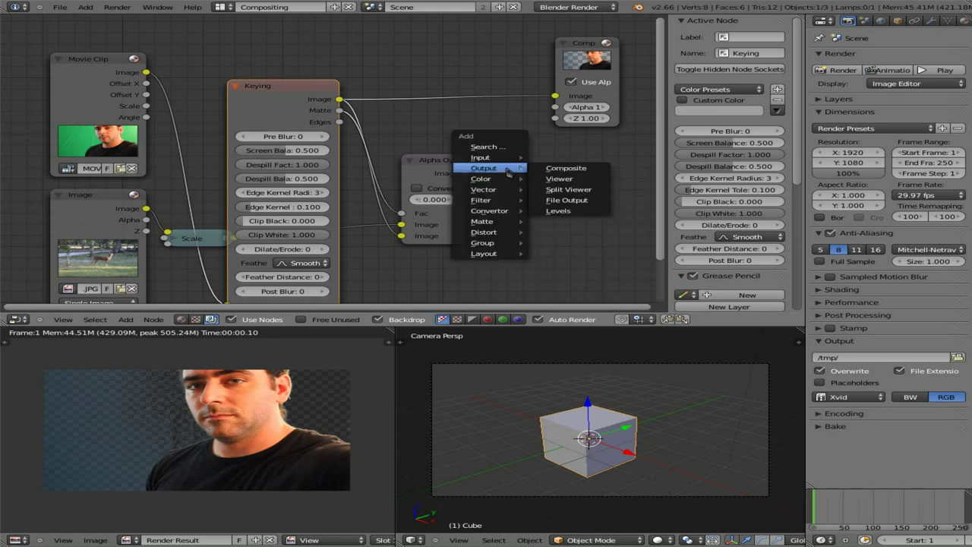
click(553, 179)
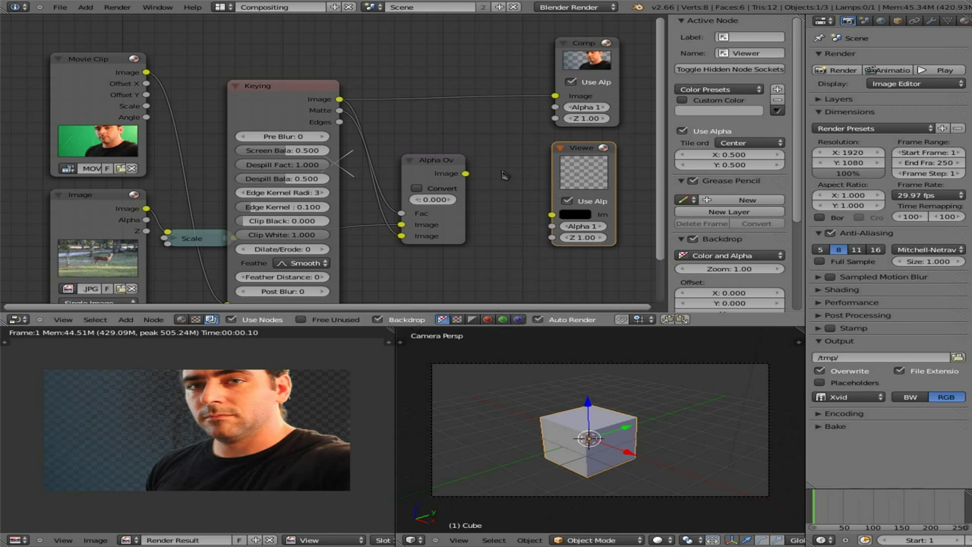
drag(340, 100, 553, 215)
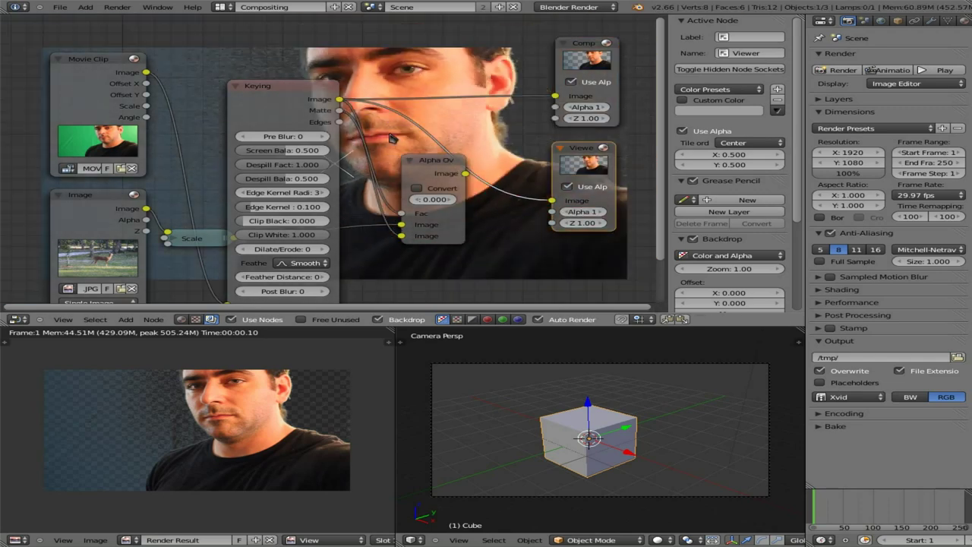
click(265, 89)
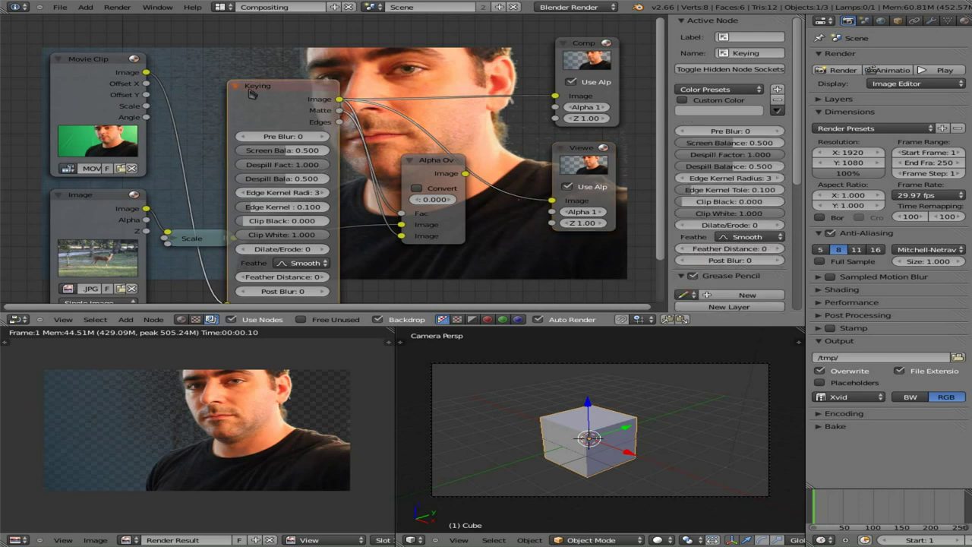
click(237, 87)
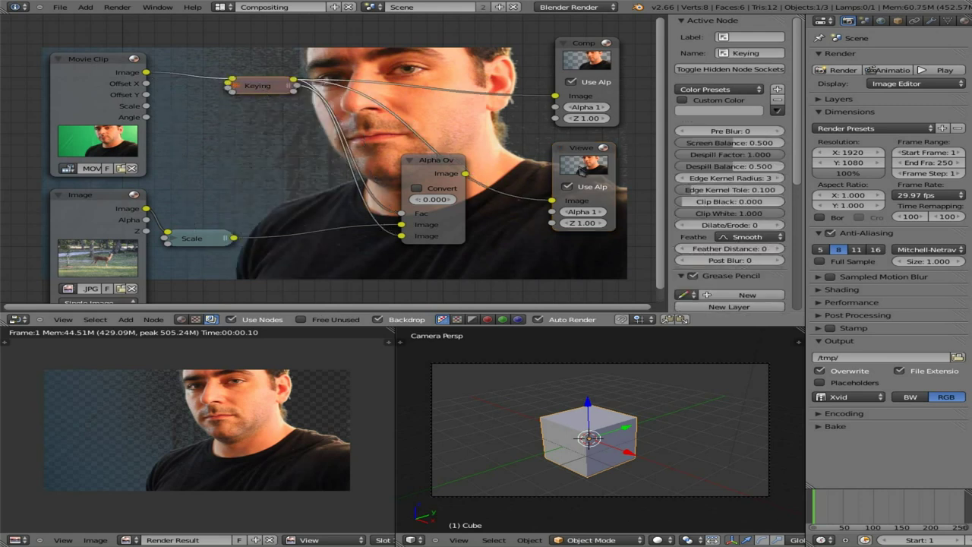
Reposition the Alpha Over node and connect its Image output to both the Viewer and Composite nodes.
middle_drag(629, 190, 600, 184)
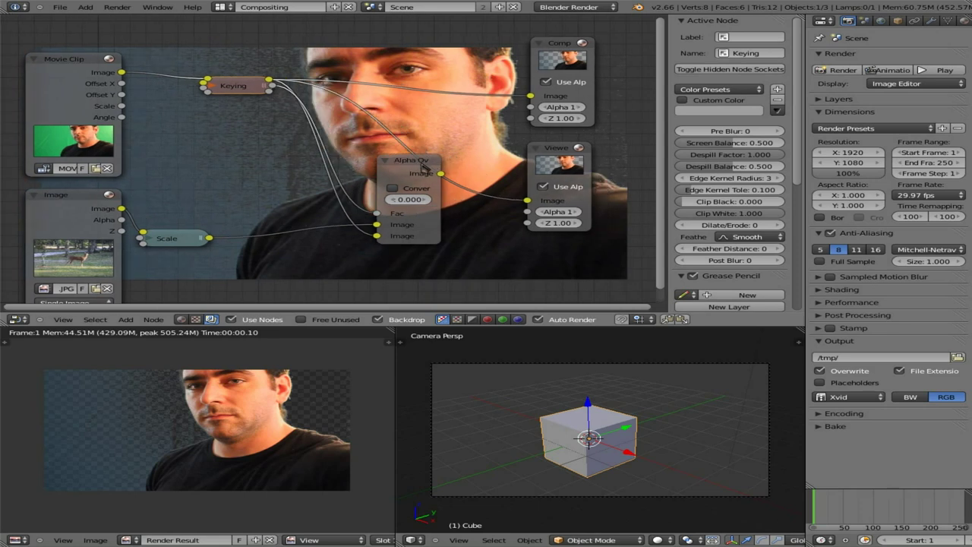
drag(424, 168, 527, 201)
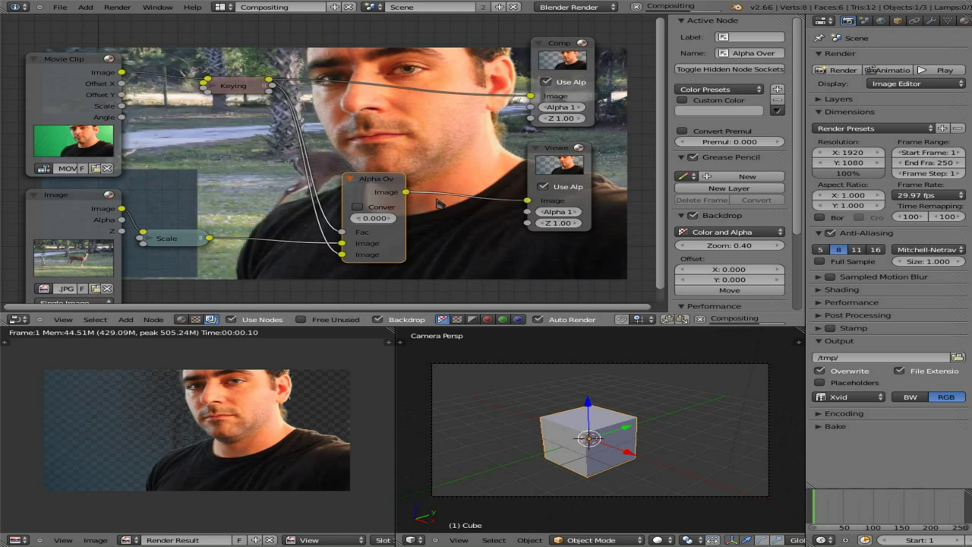
drag(406, 192, 530, 96)
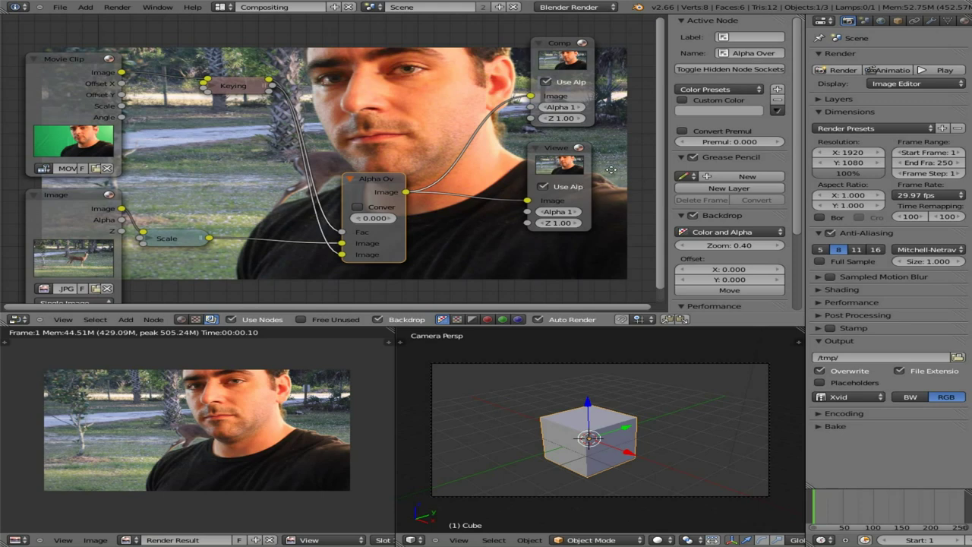
Make the Keying node active and maximize the node editor with the composite backdrop unobstructed at 0.48 zoom.
middle_drag(610, 170, 535, 177)
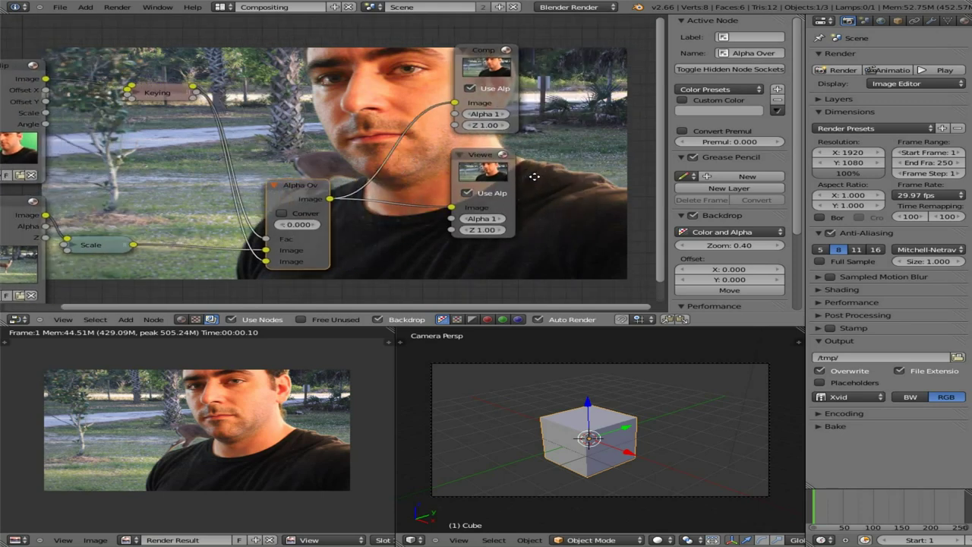
click(170, 91)
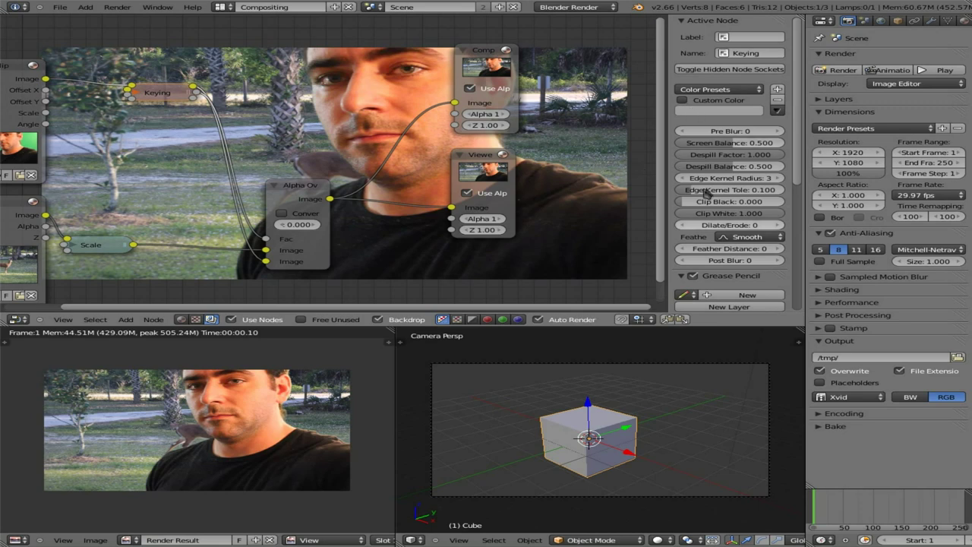
click(137, 93)
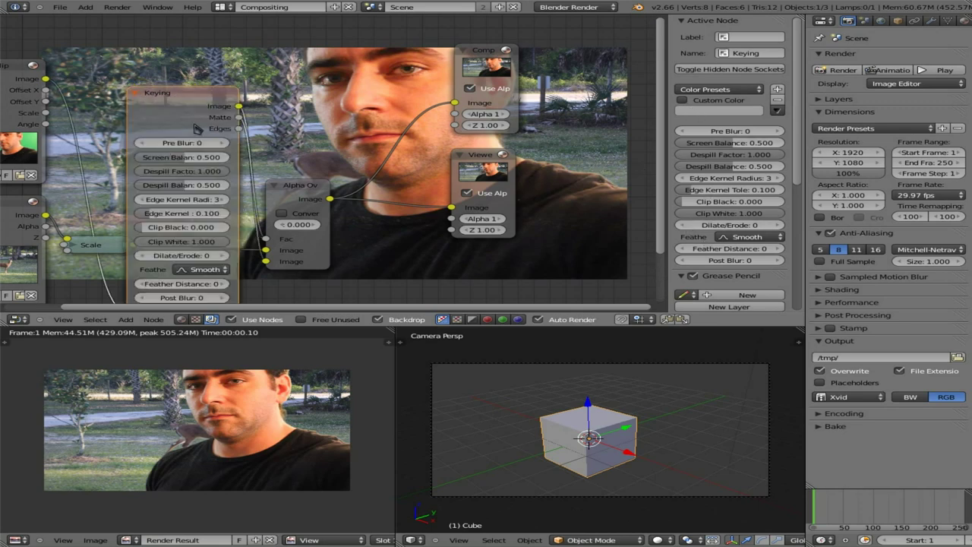
click(136, 93)
middle_drag(596, 167, 99, 174)
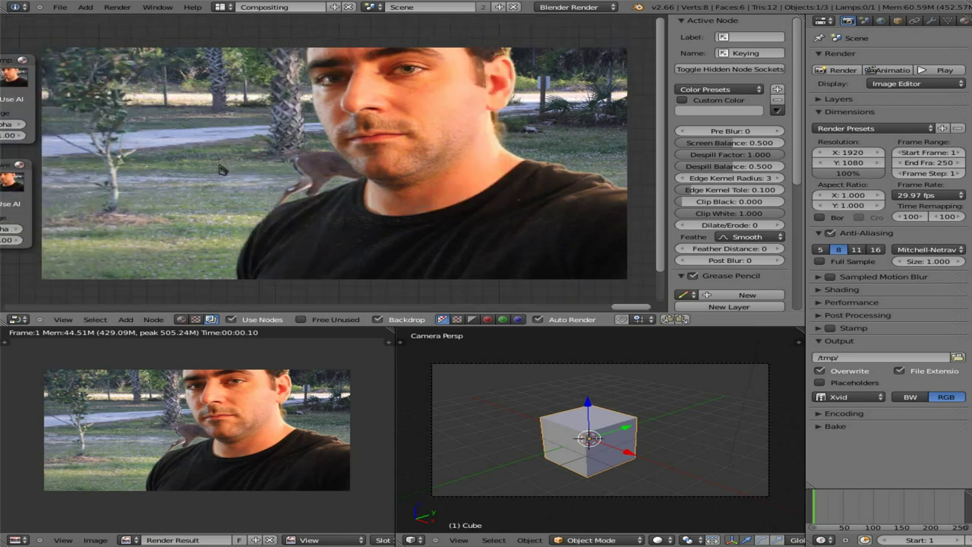
key(ctrl+Up)
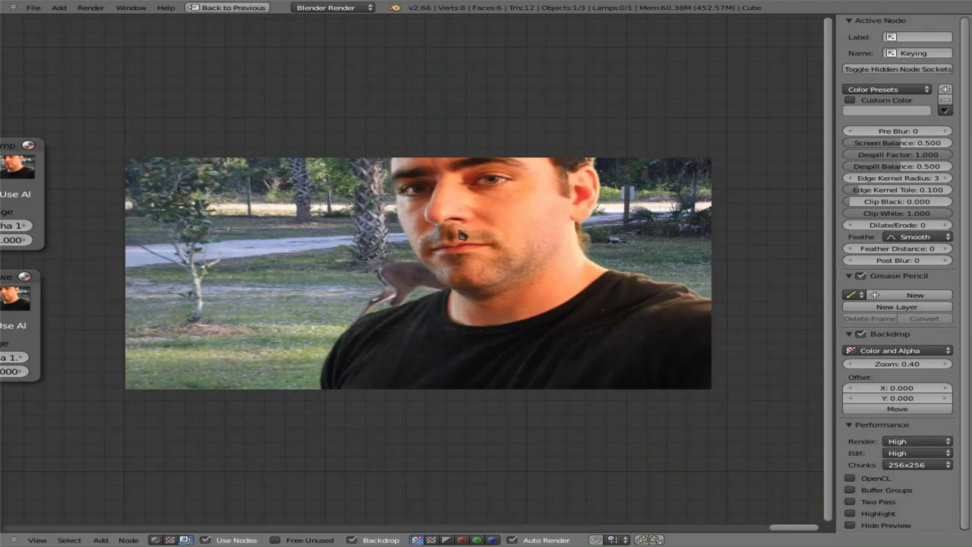
key(alt+v)
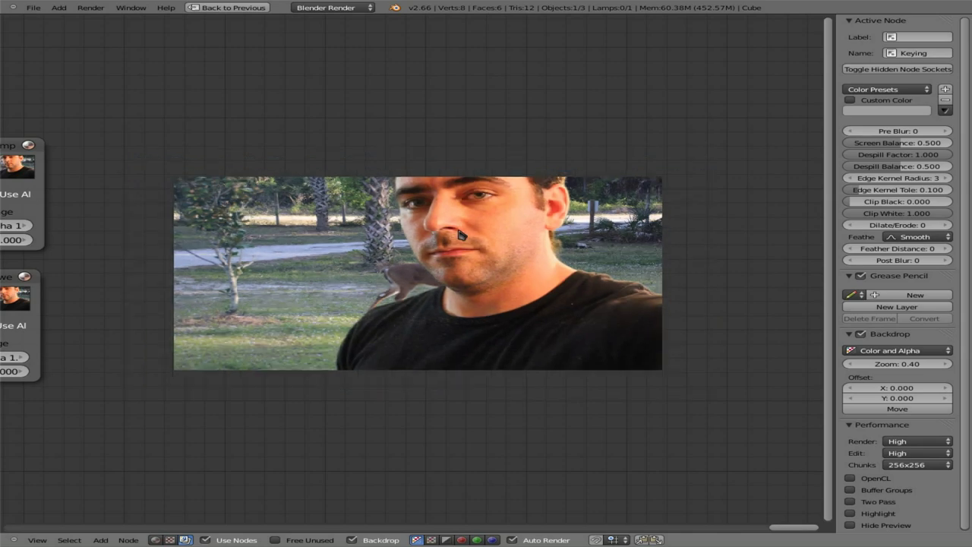
key(v)
key(v)
key(v)
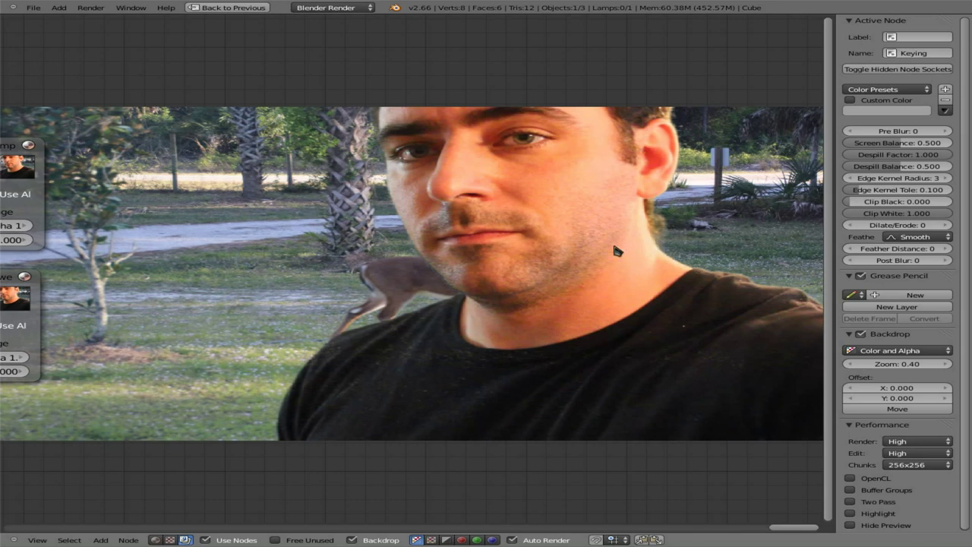
middle_drag(521, 210, 468, 197)
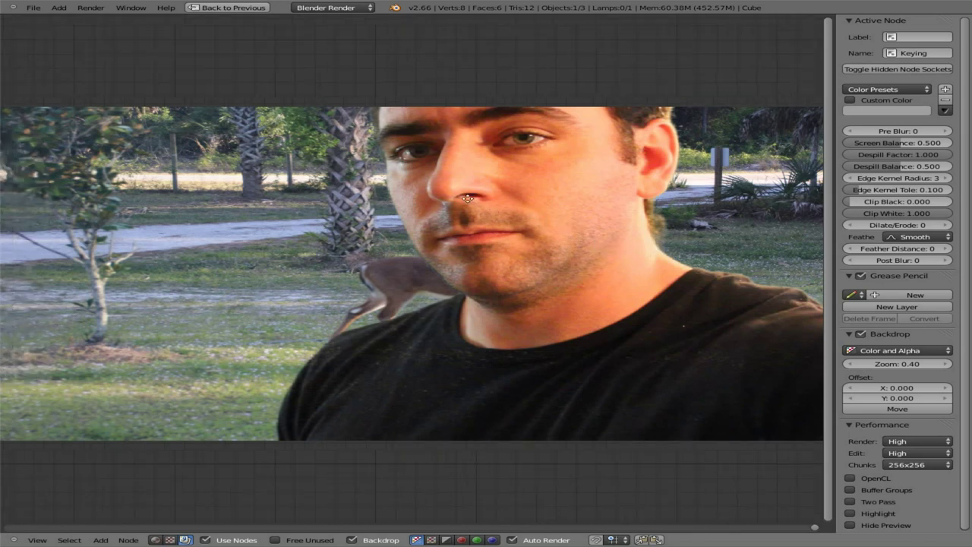
key(alt+v)
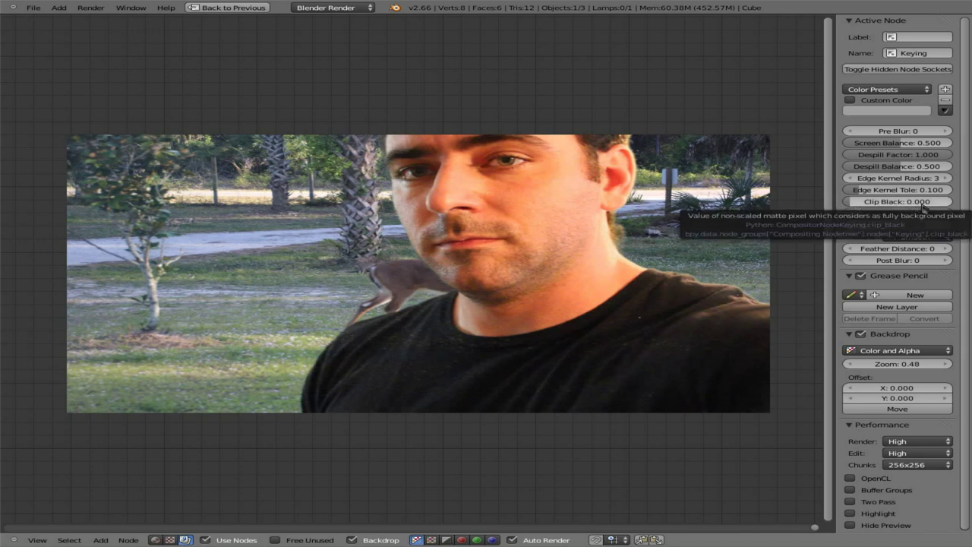
Set the Keying node's Clip White to 0.853, Clip Black to 0.529 and Edge Kernel Tolerance to 0.122.
mouse_move(947, 218)
mouse_down()
mouse_move(939, 218)
mouse_move(958, 218)
mouse_up()
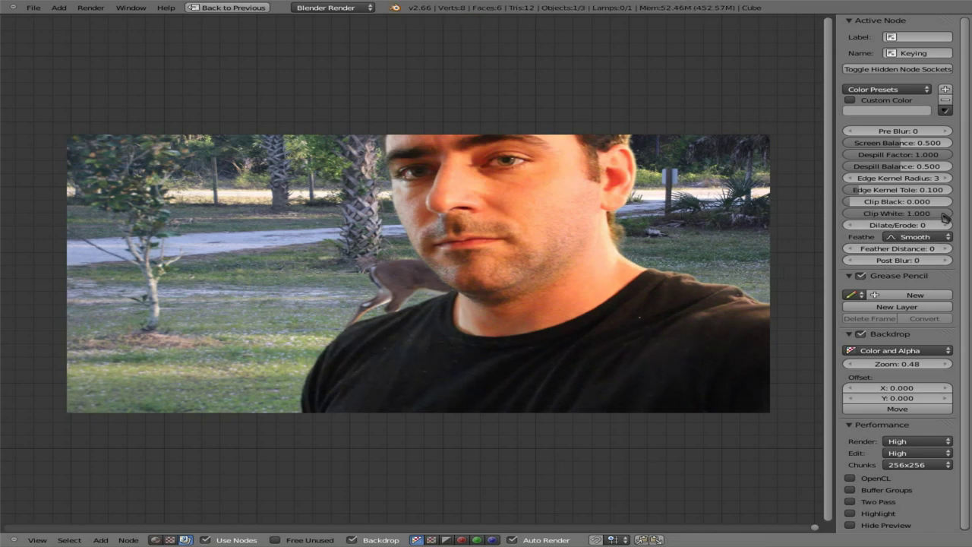
drag(948, 217, 911, 205)
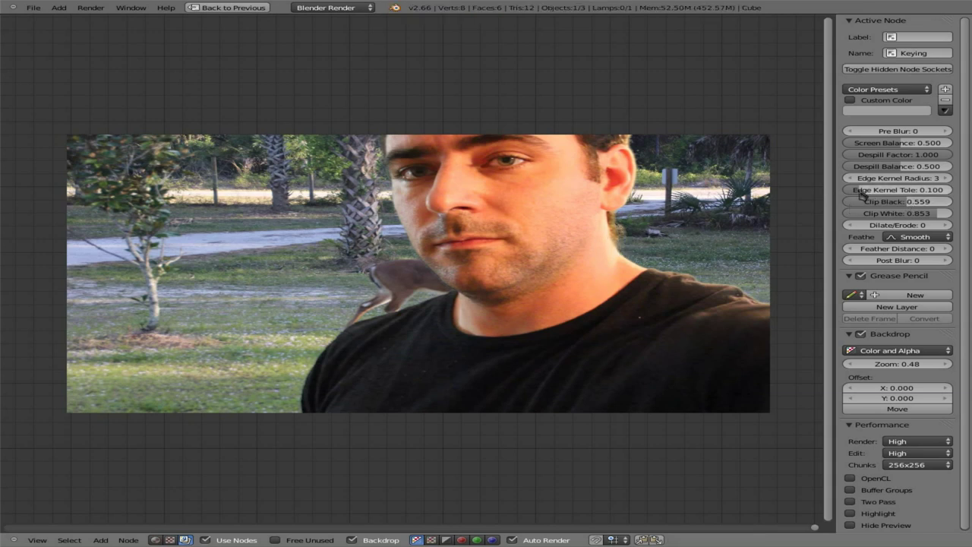
drag(873, 190, 908, 204)
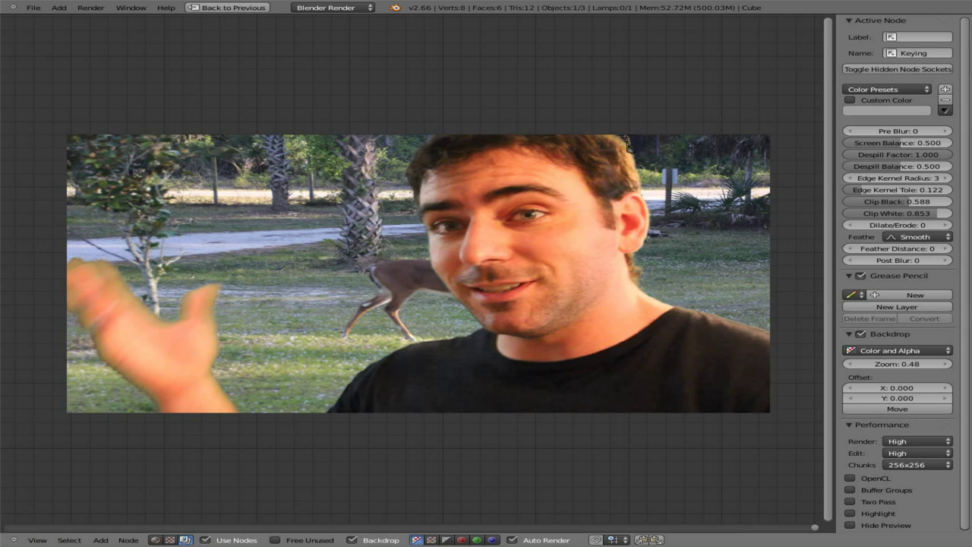
mouse_move(914, 203)
mouse_down()
mouse_move(956, 206)
mouse_move(900, 203)
mouse_move(908, 206)
mouse_up()
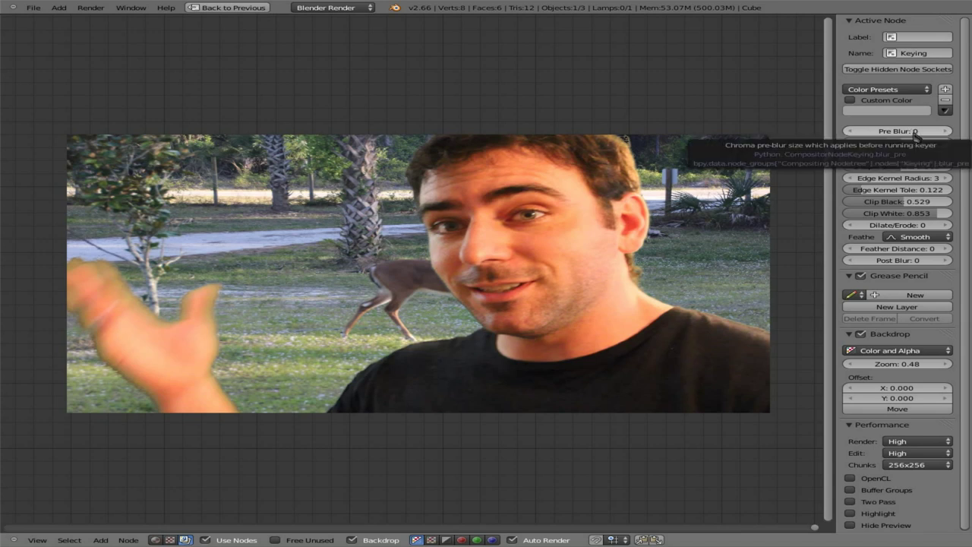
Compare the key with and without Pre Blur, and set Pre Blur to 19 and Screen Balance to 0.441.
mouse_move(915, 133)
mouse_down()
mouse_move(934, 134)
mouse_move(915, 134)
mouse_up()
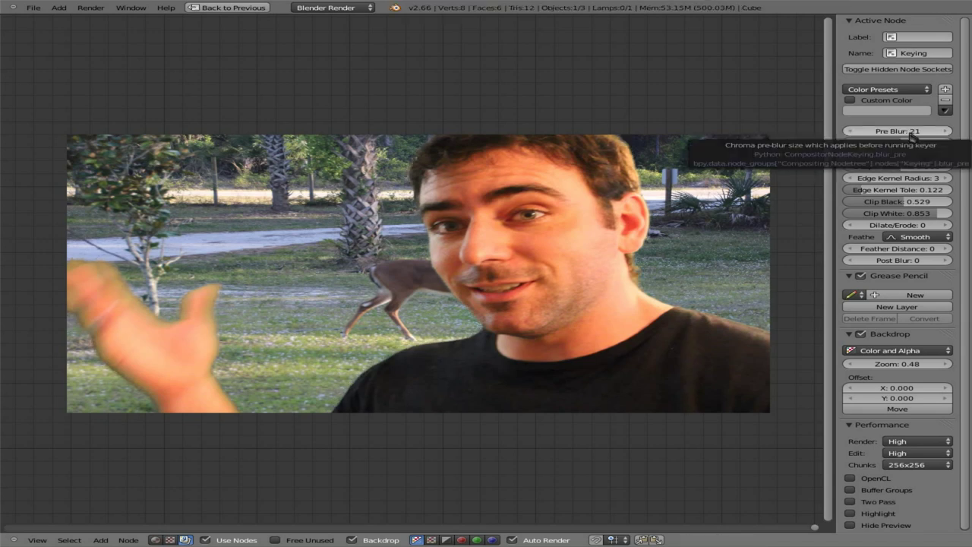
key(BackSpace)
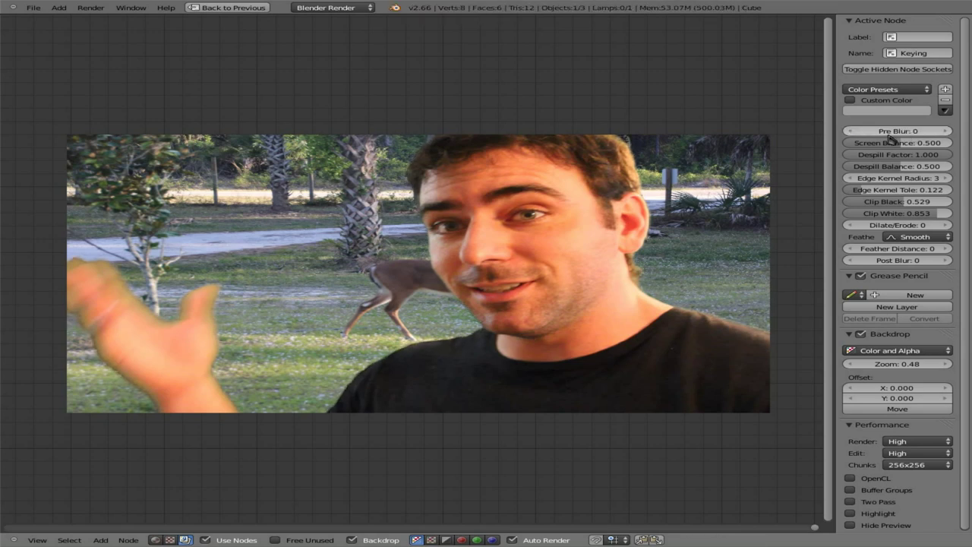
drag(910, 137, 911, 137)
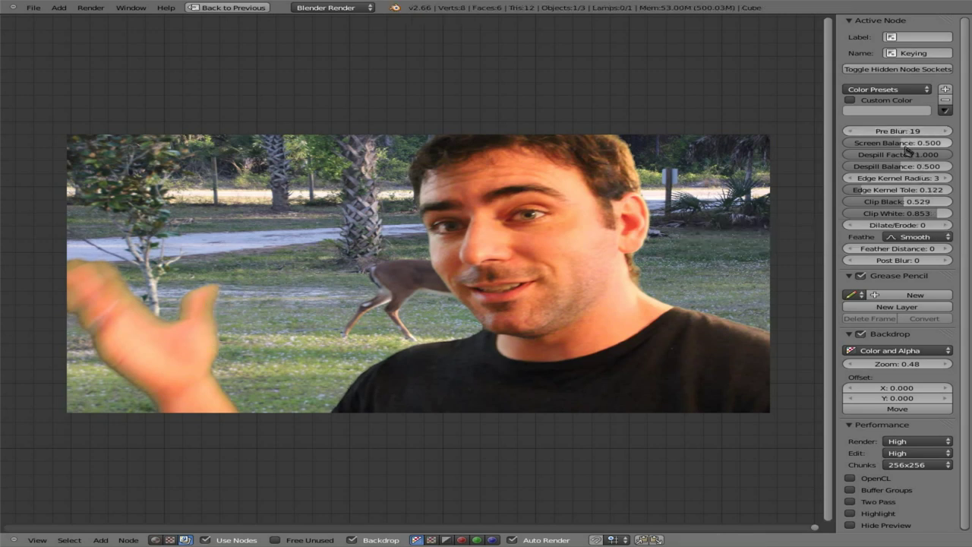
drag(878, 145, 906, 146)
drag(904, 146, 884, 146)
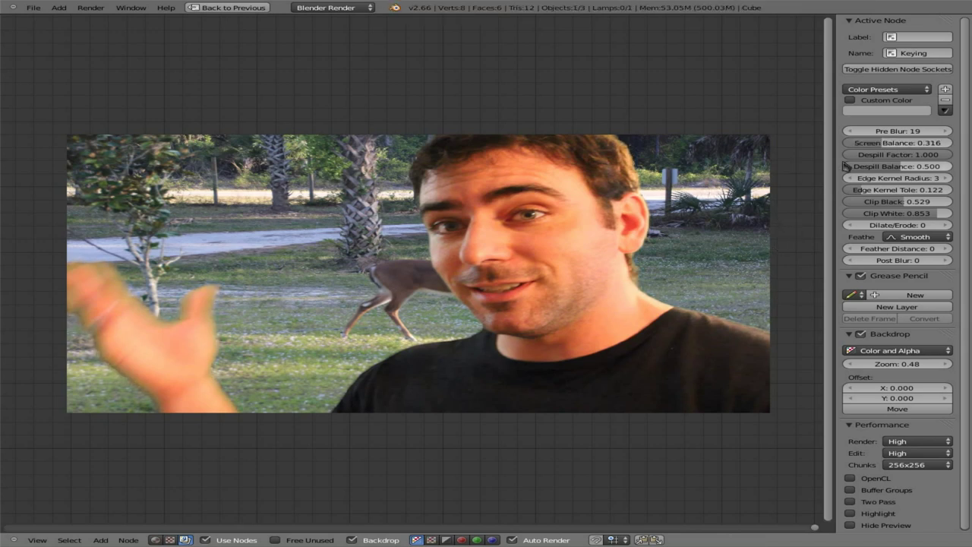
drag(885, 147, 897, 147)
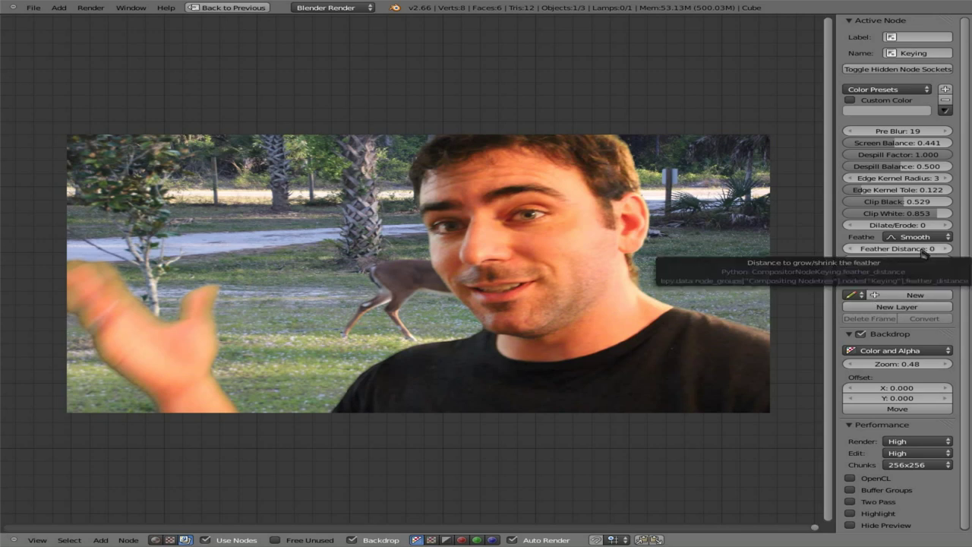
Try a Feather Distance of 2 on the Keying node and return it to 0.
click(946, 249)
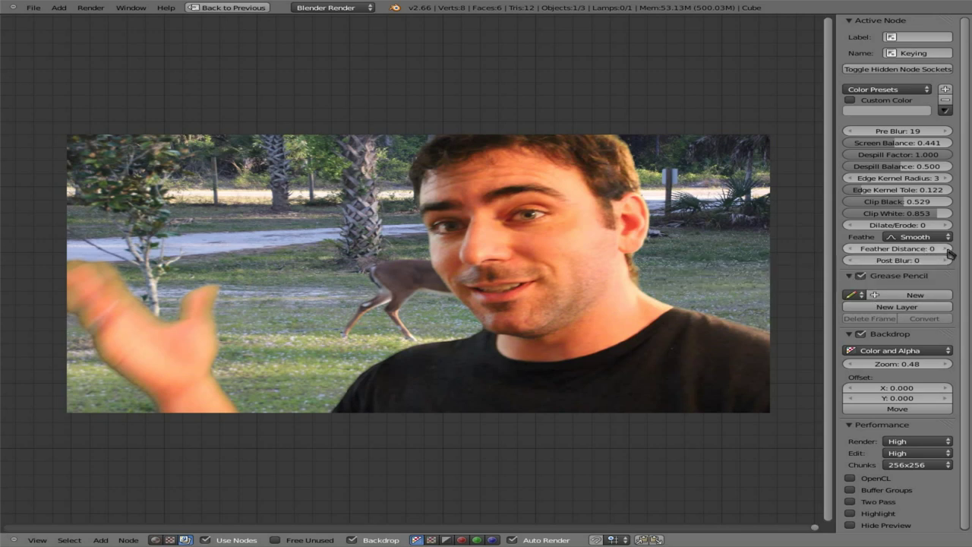
click(948, 250)
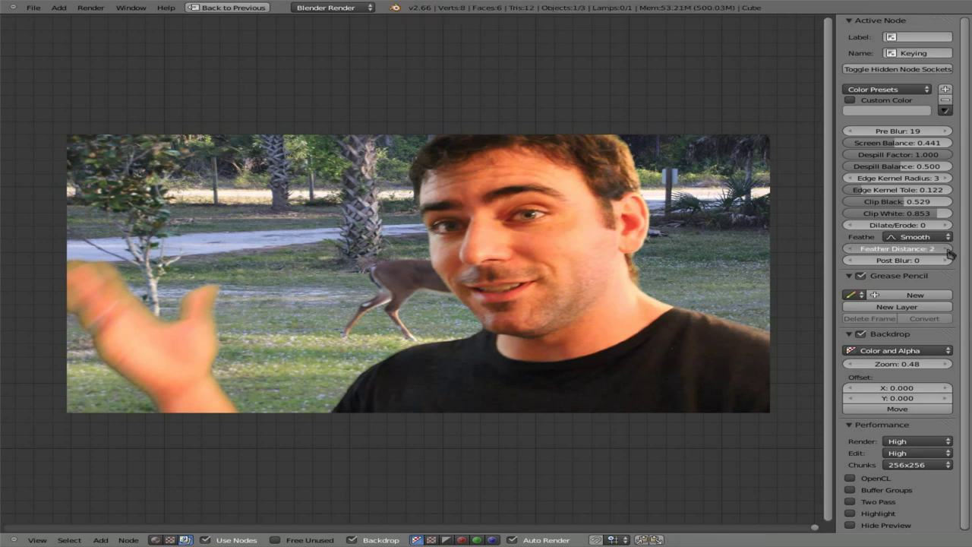
click(852, 249)
click(853, 251)
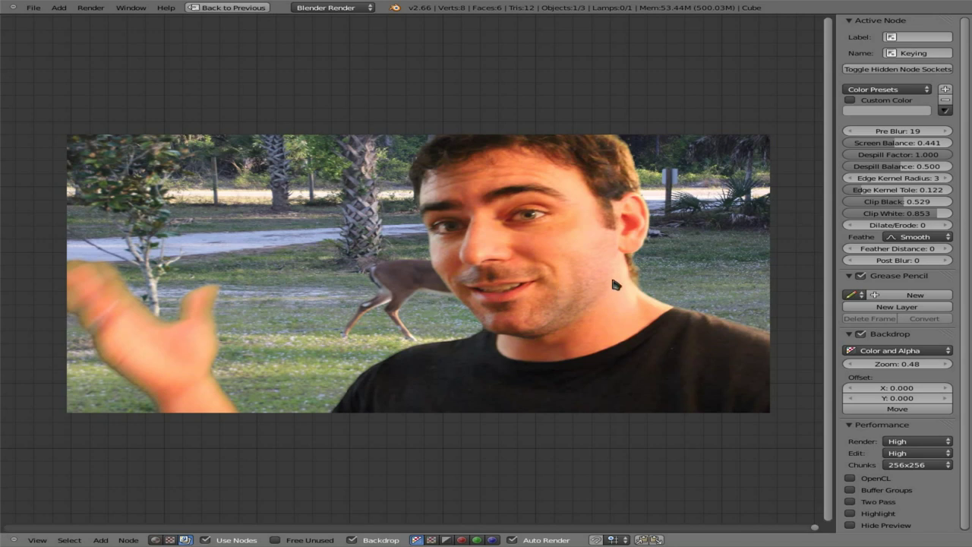
Set the Keying node's Pre Blur to 20 and play the animation to check the keyed composite.
click(918, 132)
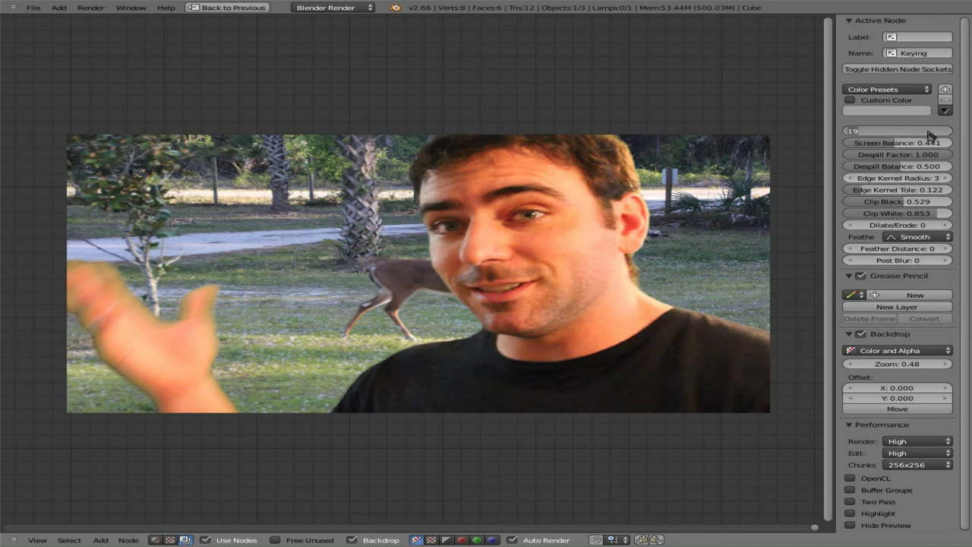
text(20)
key(Return)
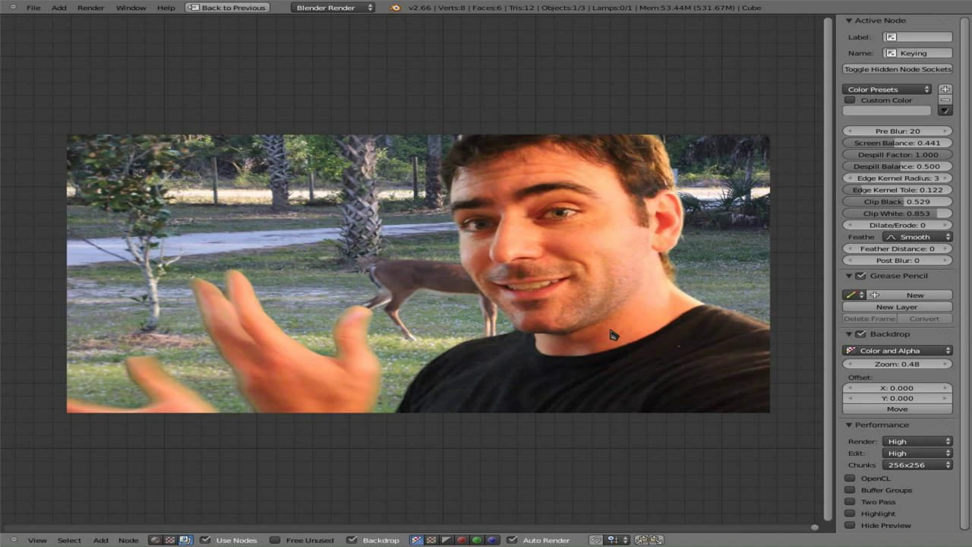
key(alt+a)
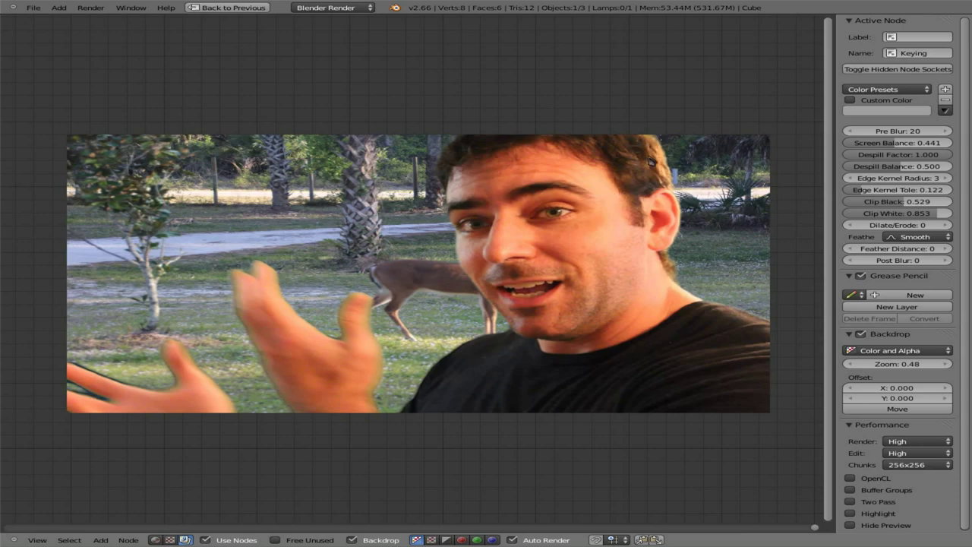
Switch to the Video Editing layout and add MVI_5748.MOV to the sequencer as a movie strip with sound.
key(ctrl+Up)
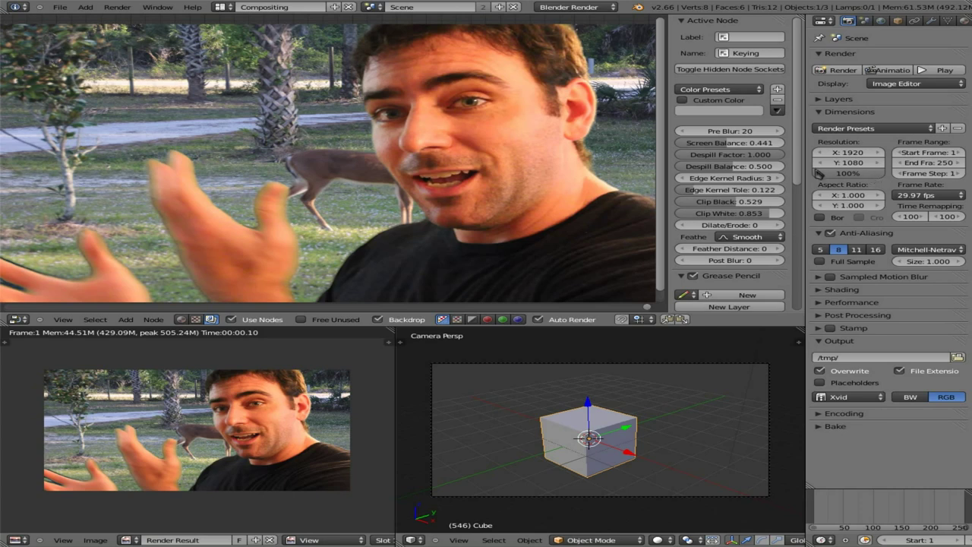
click(222, 7)
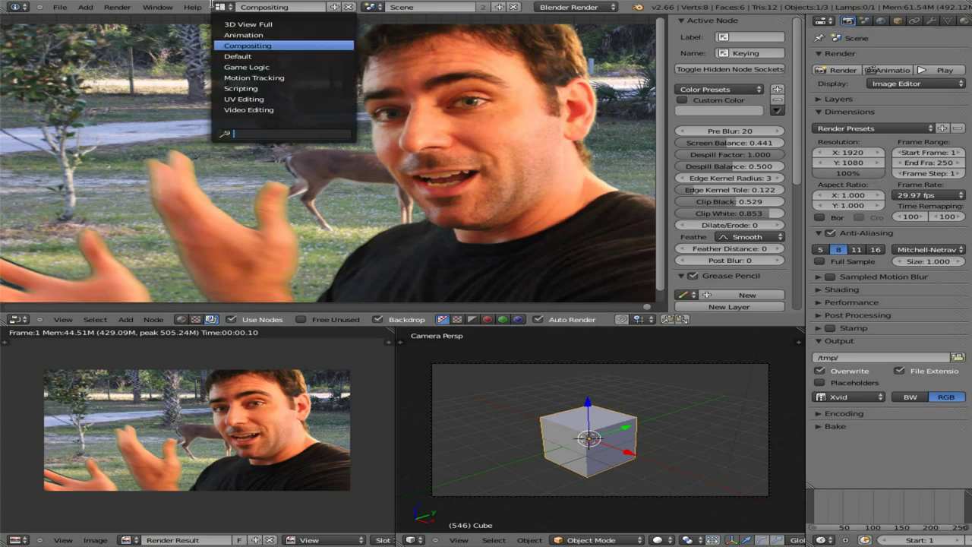
click(258, 110)
click(163, 483)
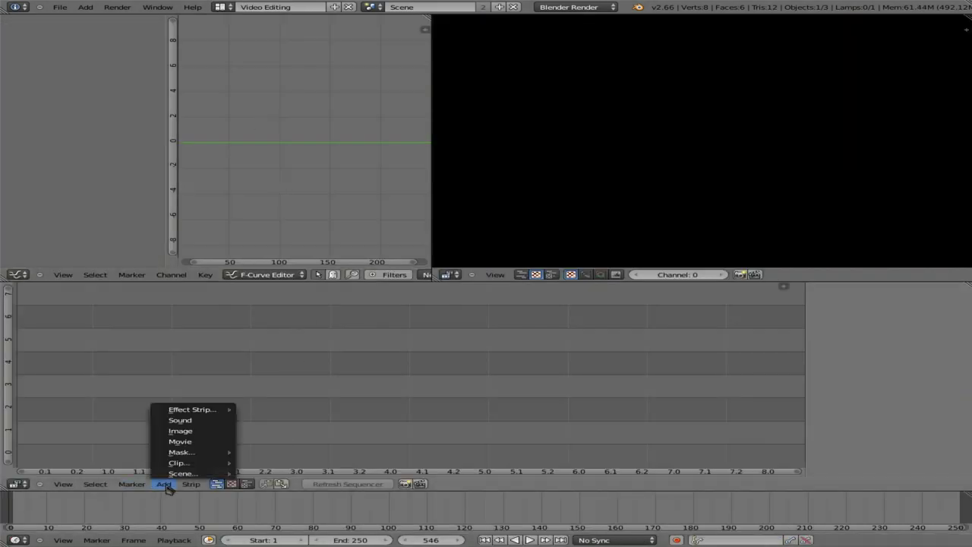
click(185, 443)
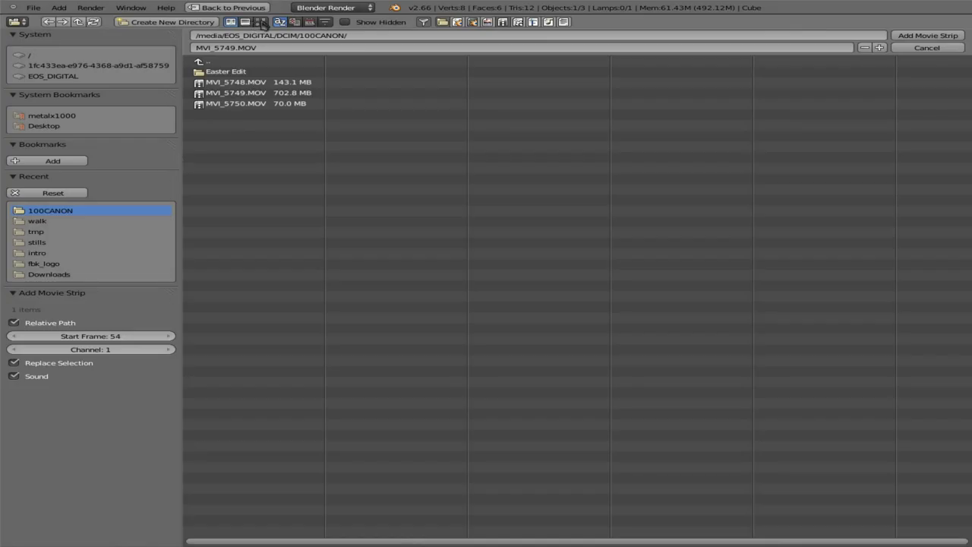
click(260, 21)
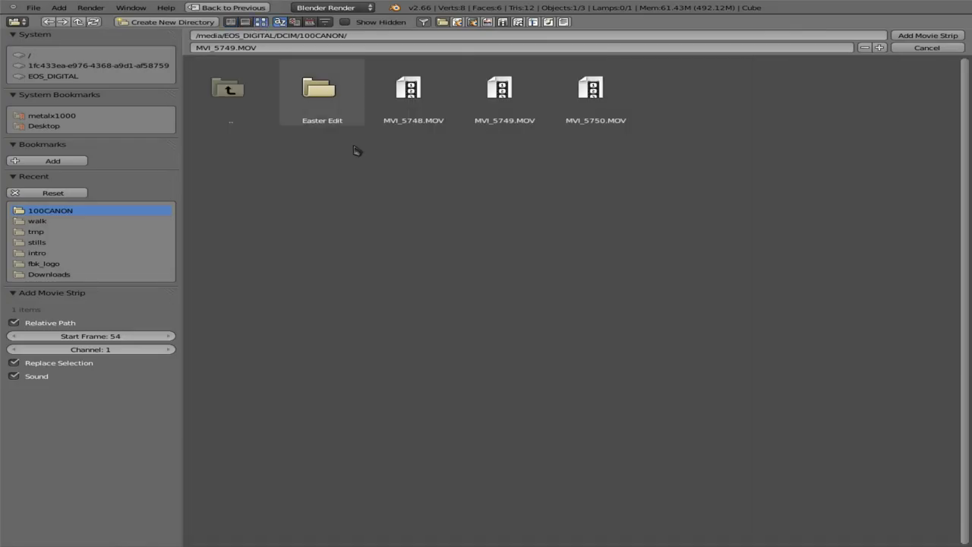
click(513, 114)
click(403, 93)
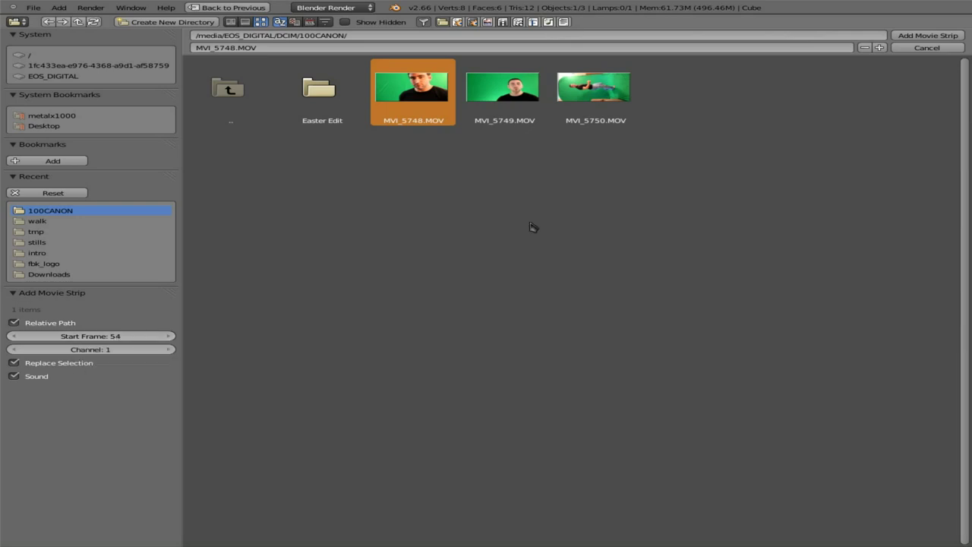
click(905, 43)
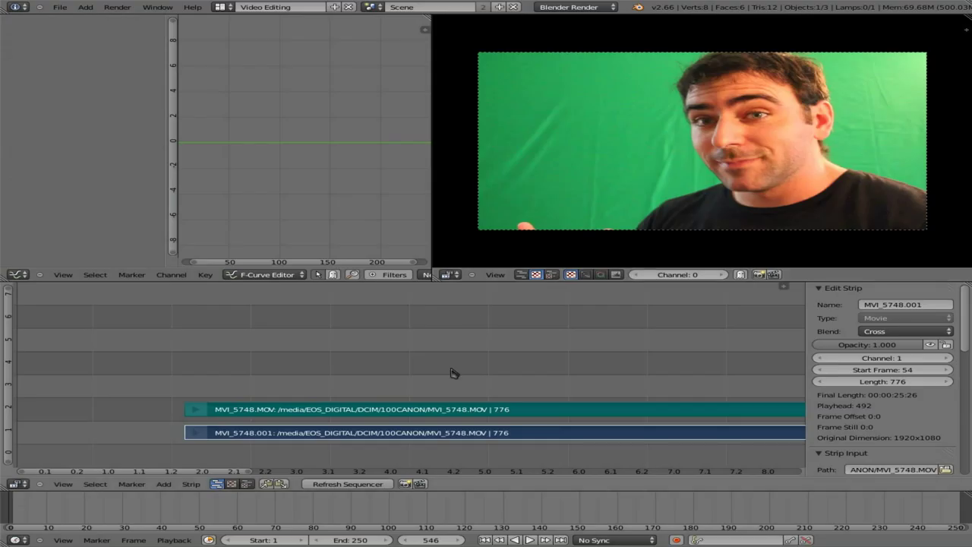
Move the video and sound strips to start at frame 1 and delete the video strip, keeping only the sound.
key(g)
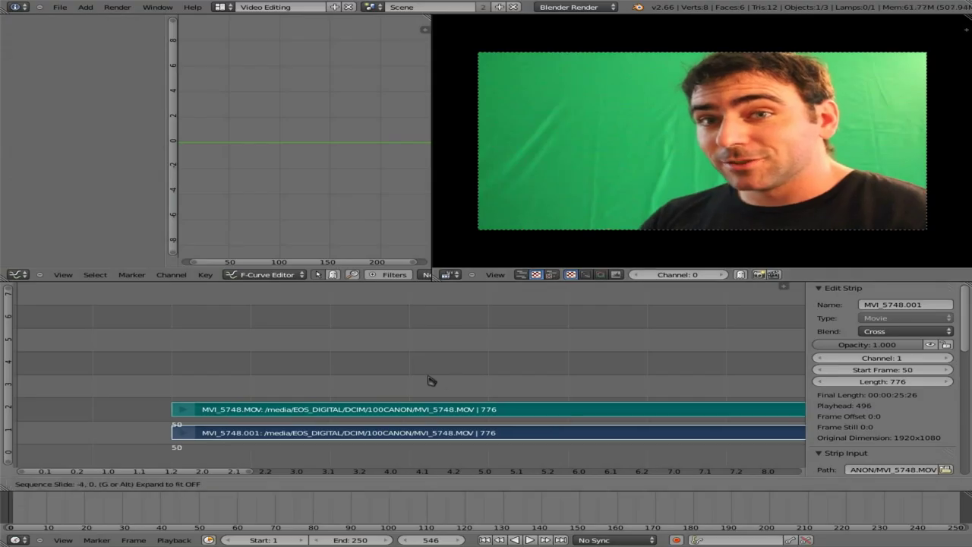
click(276, 379)
right_click(161, 433)
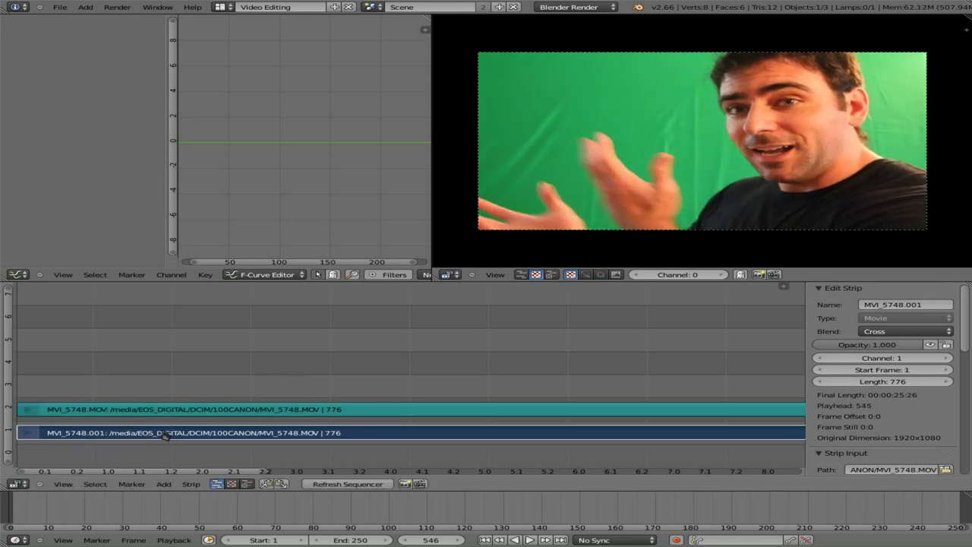
key(x)
click(165, 434)
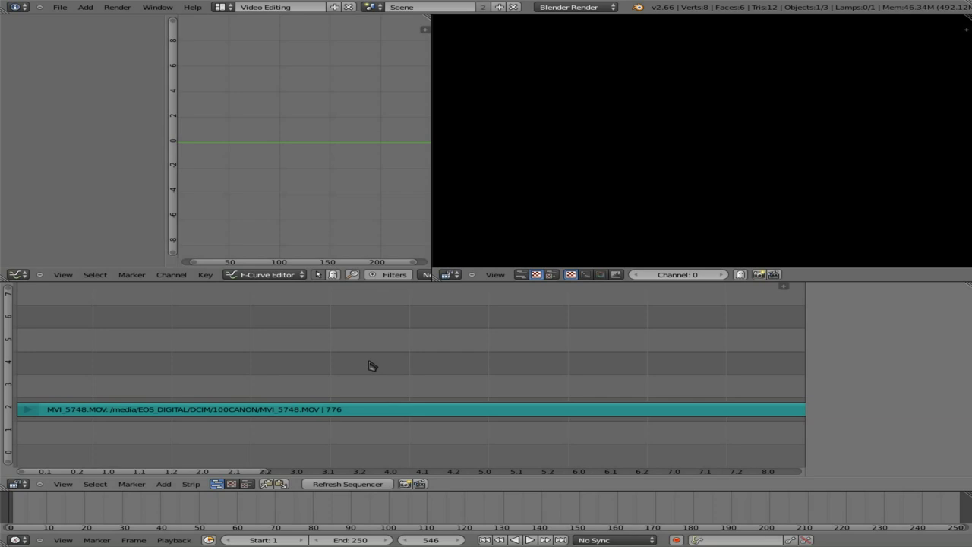
Set the animation's end frame to 700.
click(369, 536)
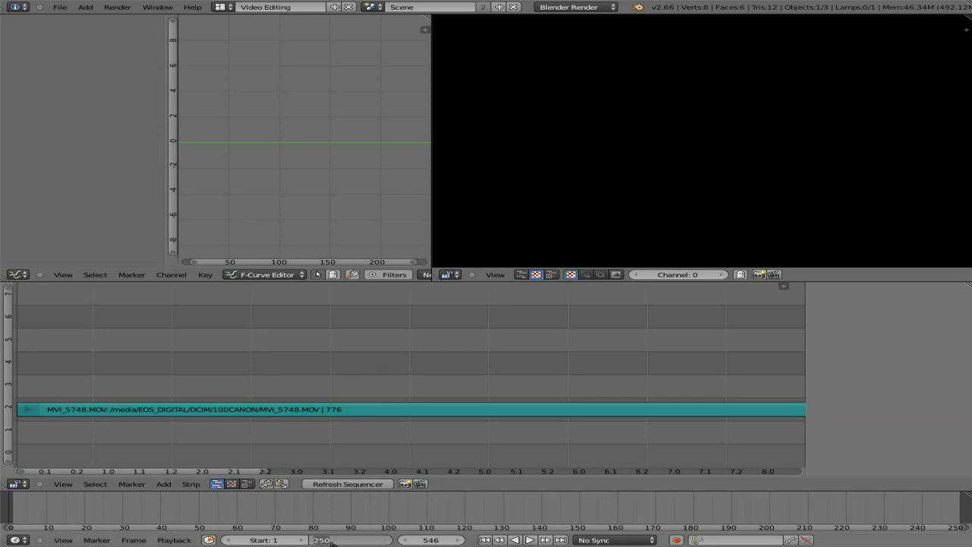
text(700)
key(Return)
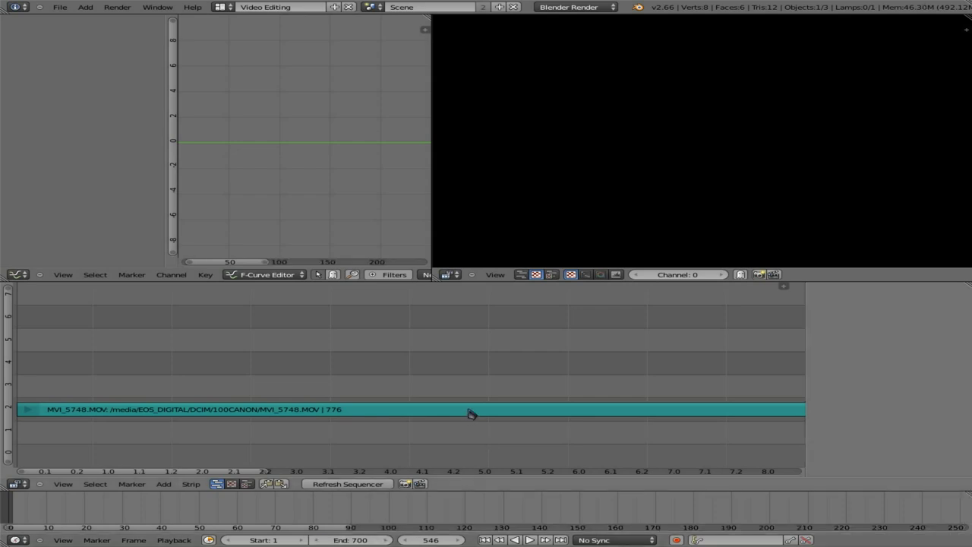
Return to the Compositing layout and apply the Xvid preset in the render encoding settings.
click(225, 9)
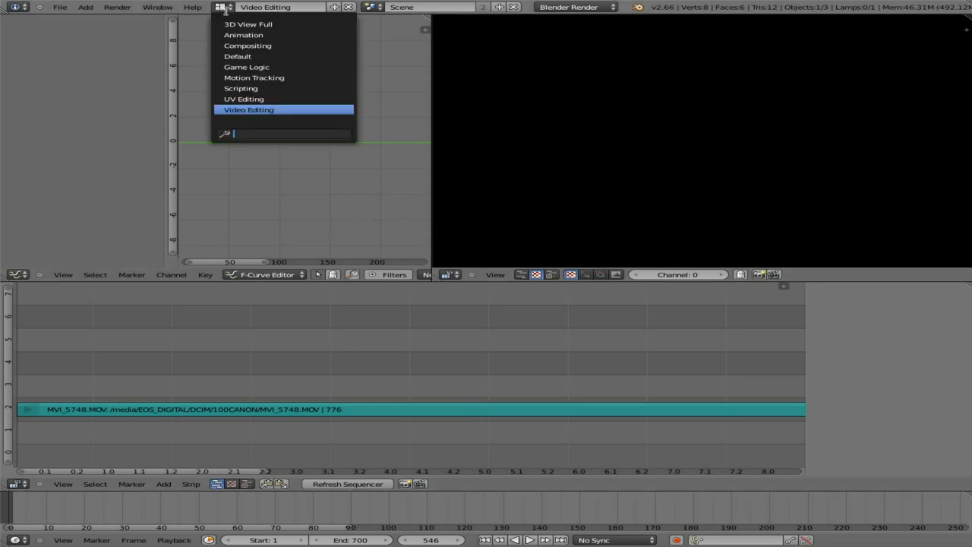
click(271, 47)
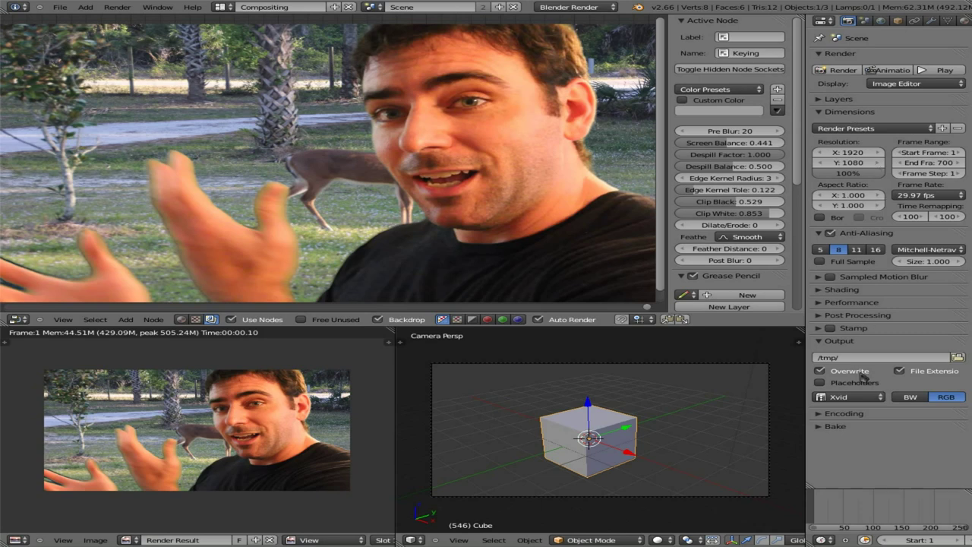
click(862, 415)
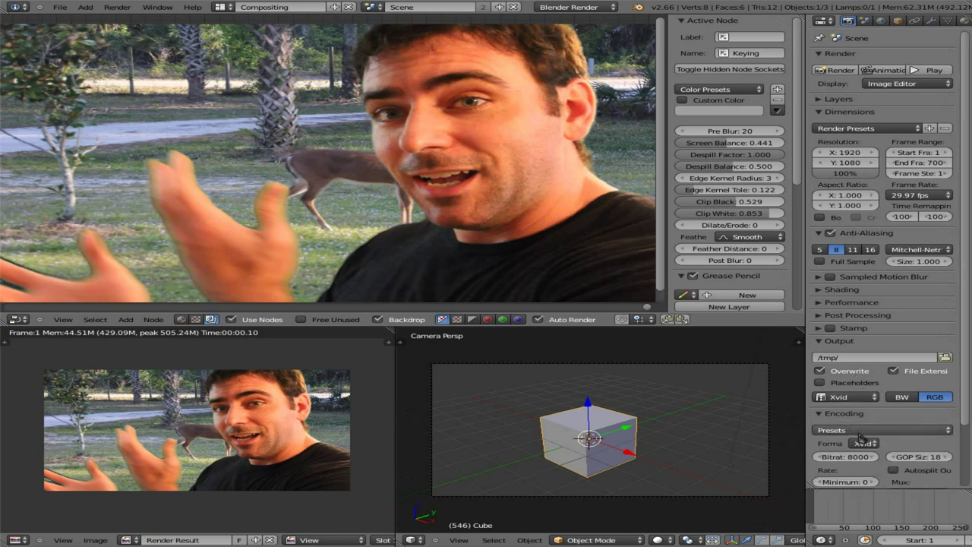
click(860, 431)
click(861, 431)
click(861, 431)
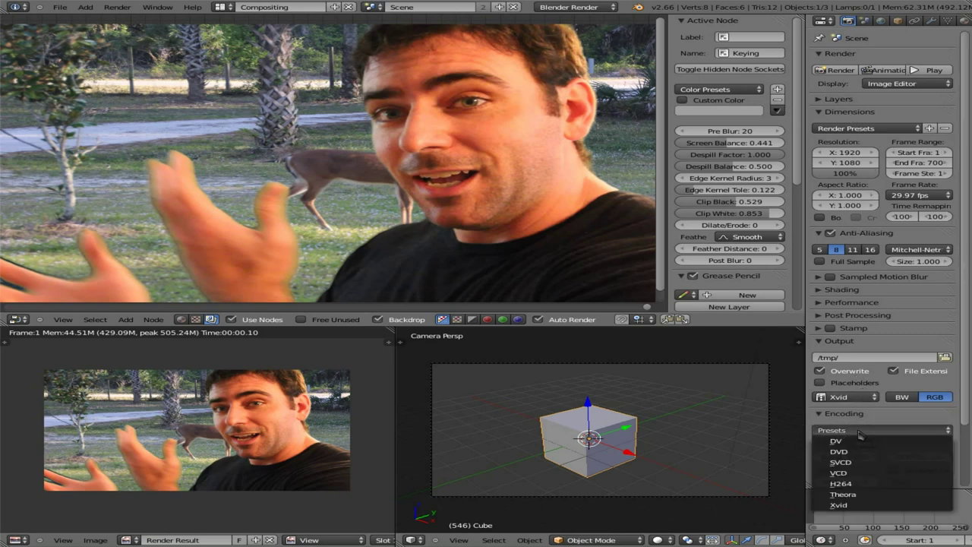
click(857, 505)
click(848, 397)
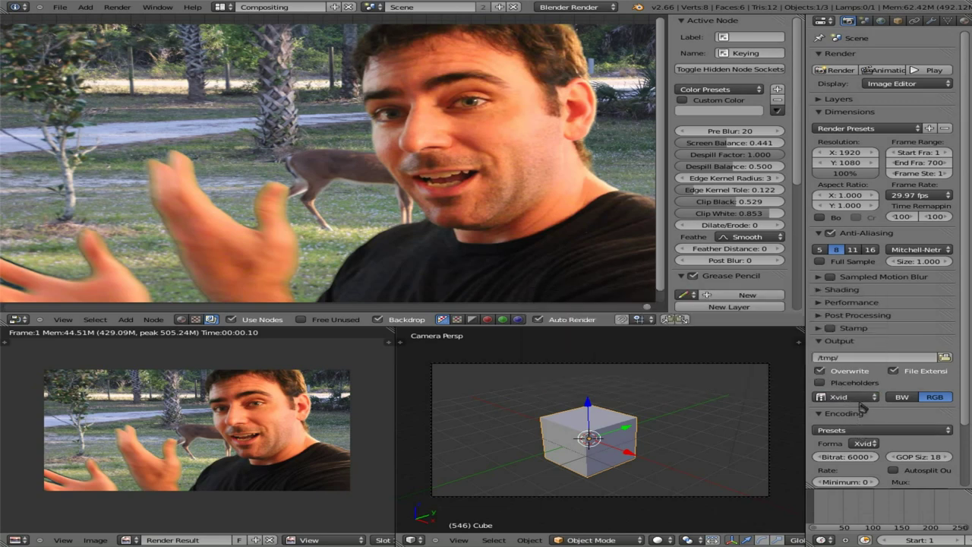
click(847, 397)
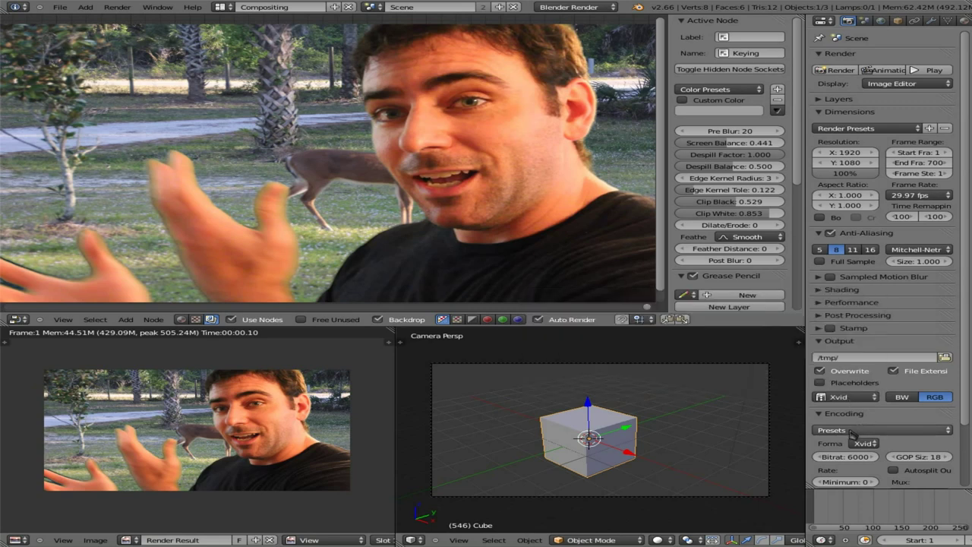
click(851, 431)
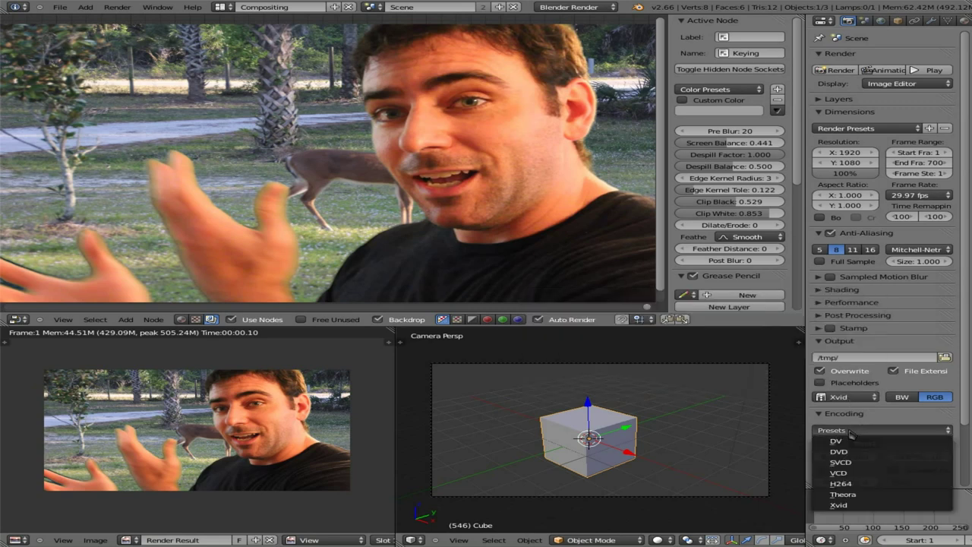
click(839, 505)
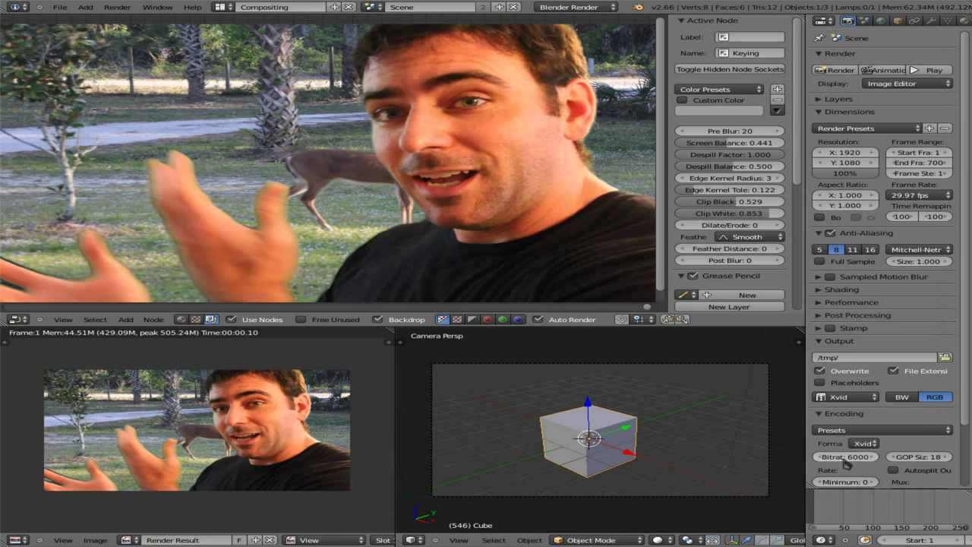
Set the video bitrate to 8000 and the audio codec to MP3 for the rendered movie.
click(851, 458)
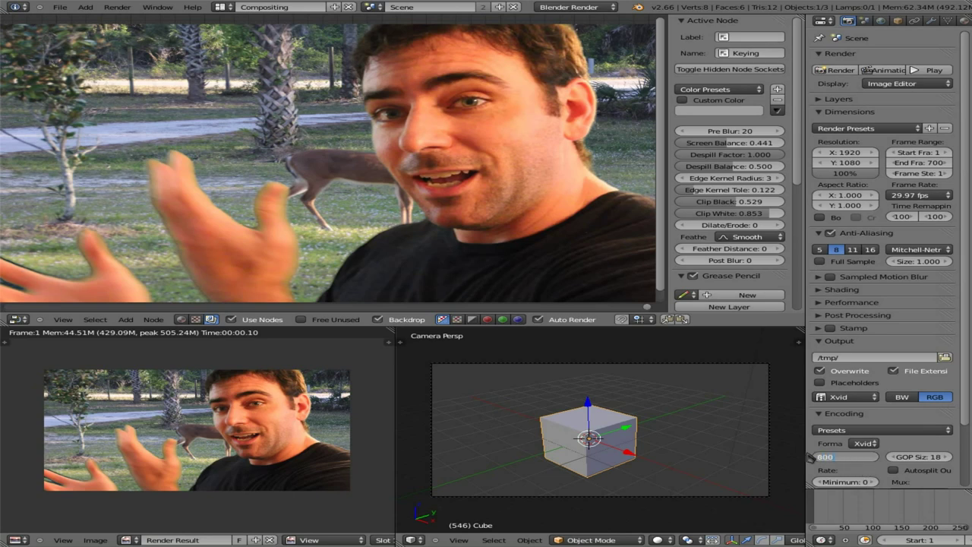
text(8000)
key(Return)
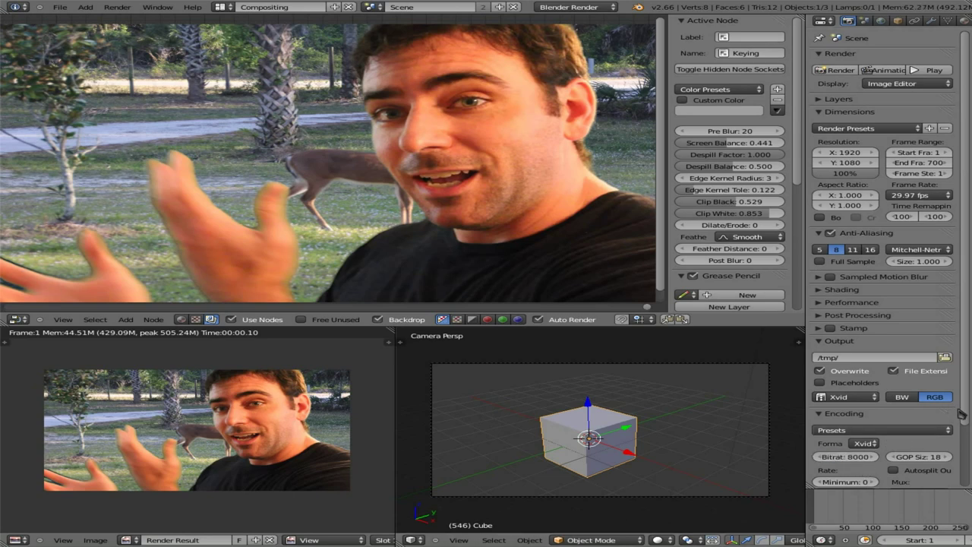
scroll(949, 425, down, 3)
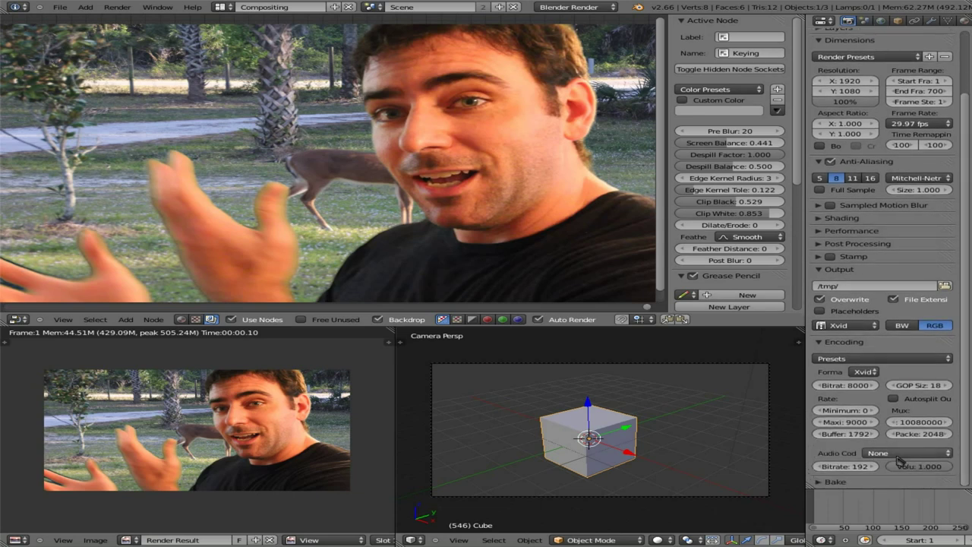
click(900, 453)
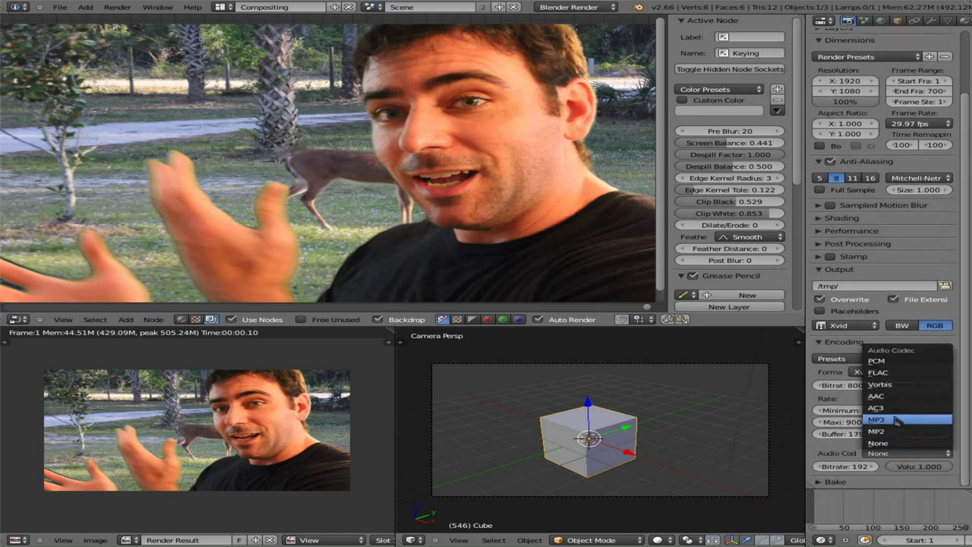
click(898, 420)
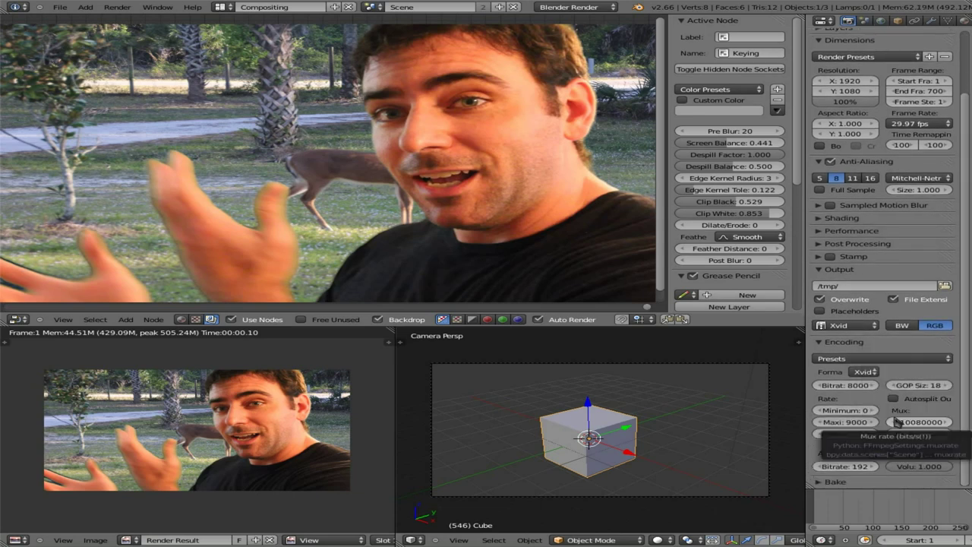
scroll(953, 152, up, 3)
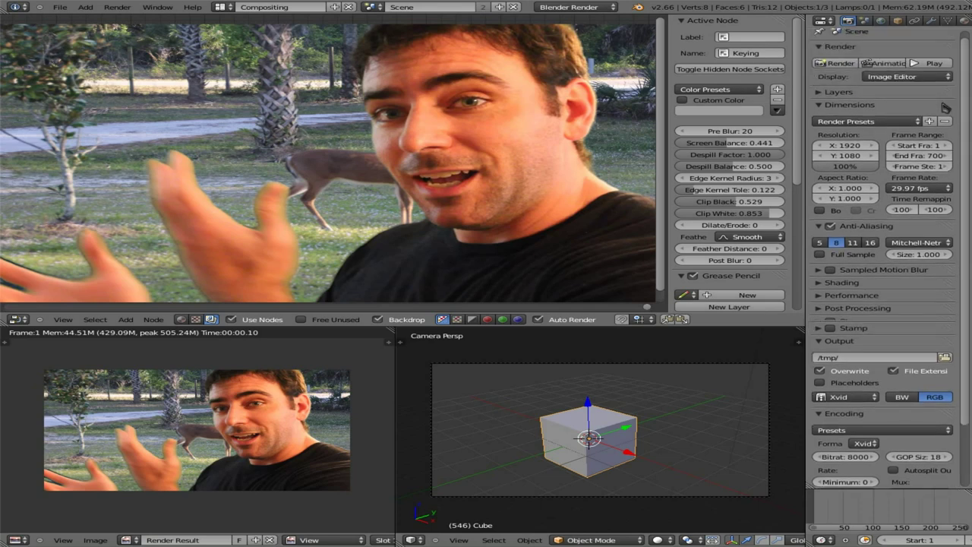
Set the output file to /tmp/test2.avi and start rendering the animation.
click(874, 357)
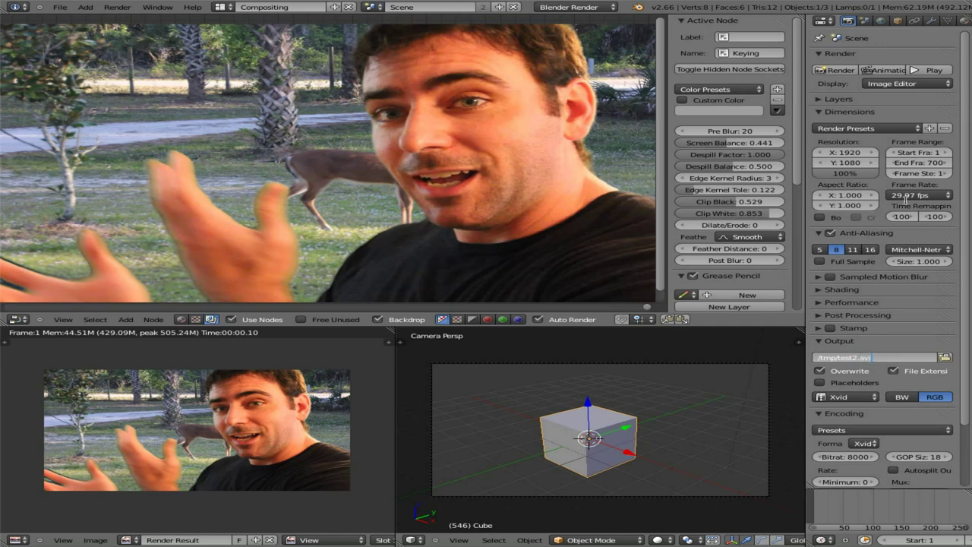
key(Return)
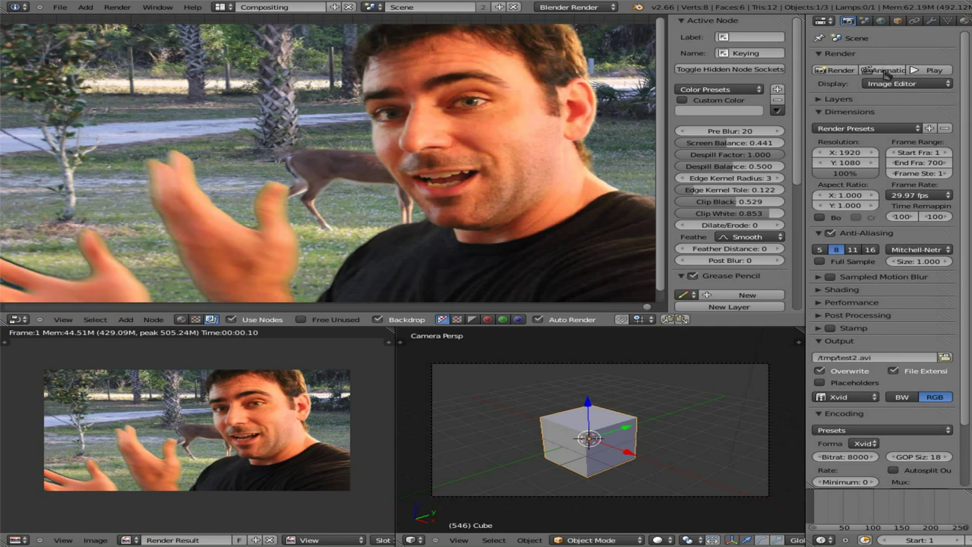
click(885, 70)
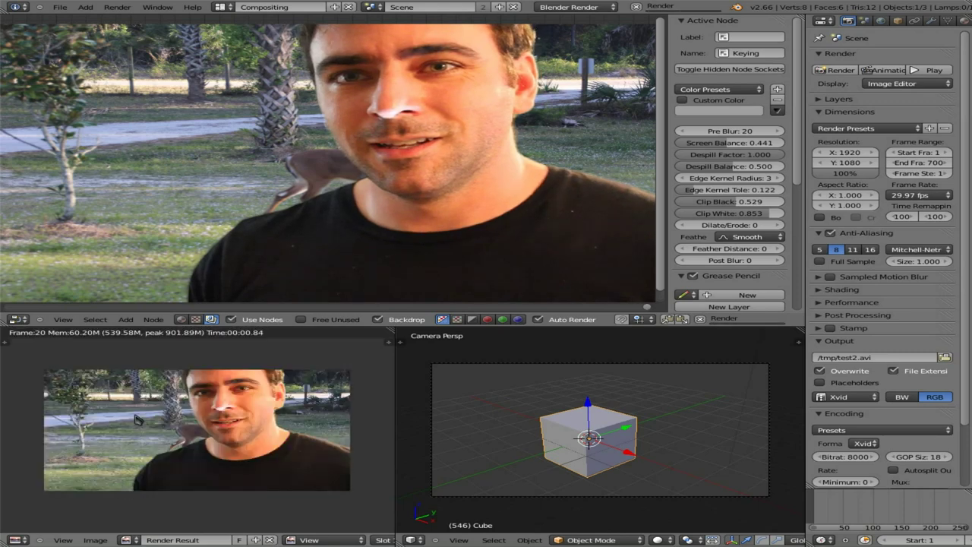
click(844, 302)
click(854, 301)
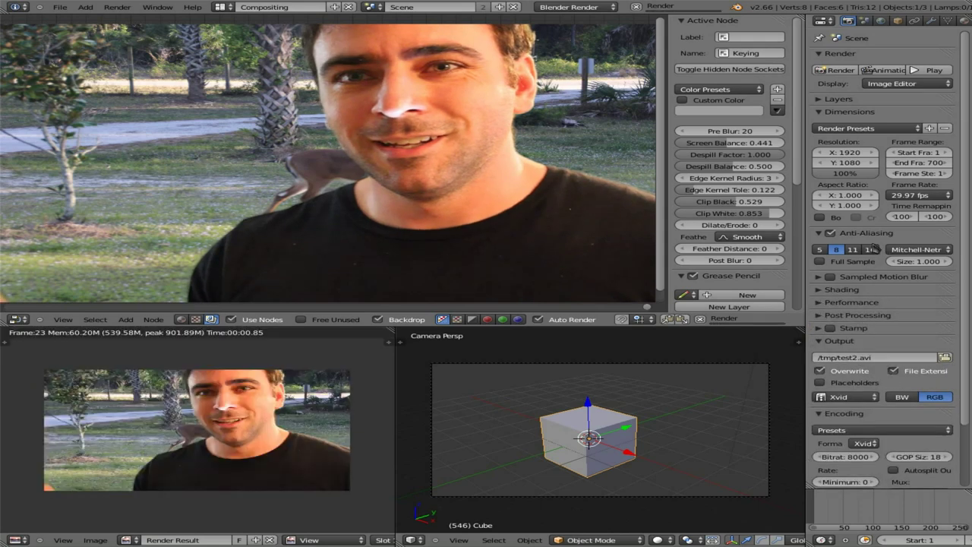